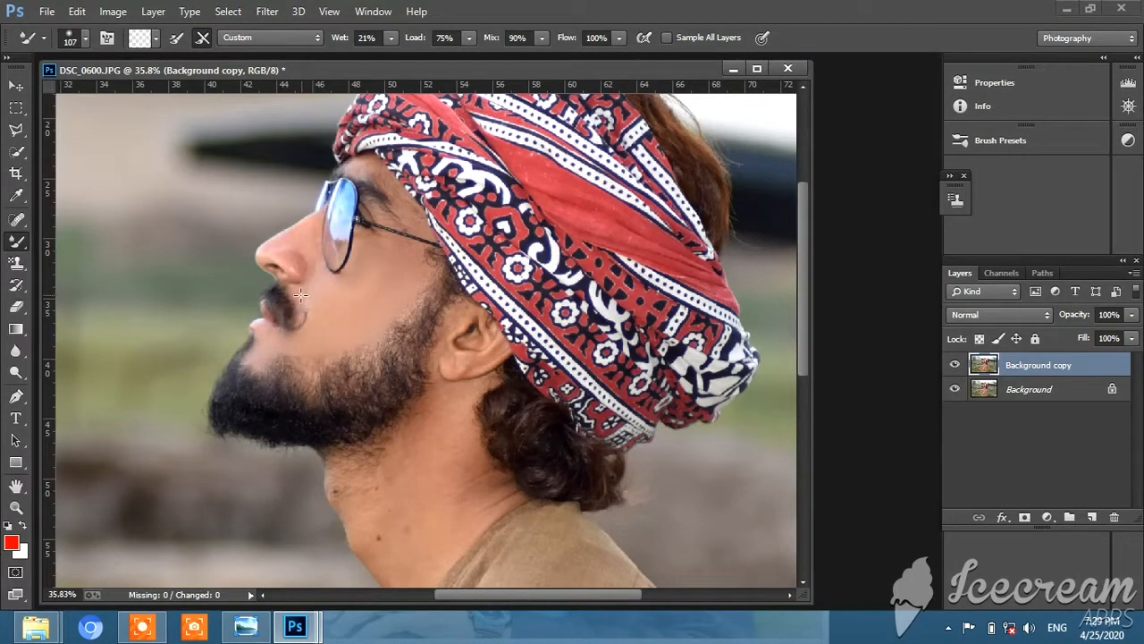
Smooth the skin around the nose and on the neck with the Mixer Brush, using brush size 156 for the neck
drag(278, 260, 303, 265)
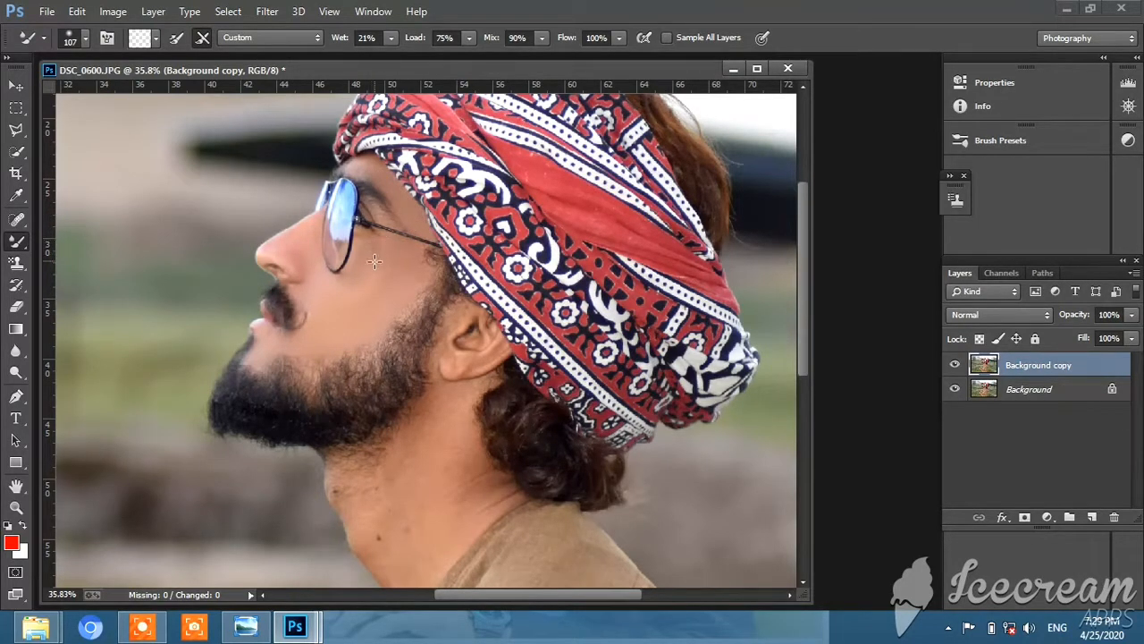
scroll(374, 261, down, 2)
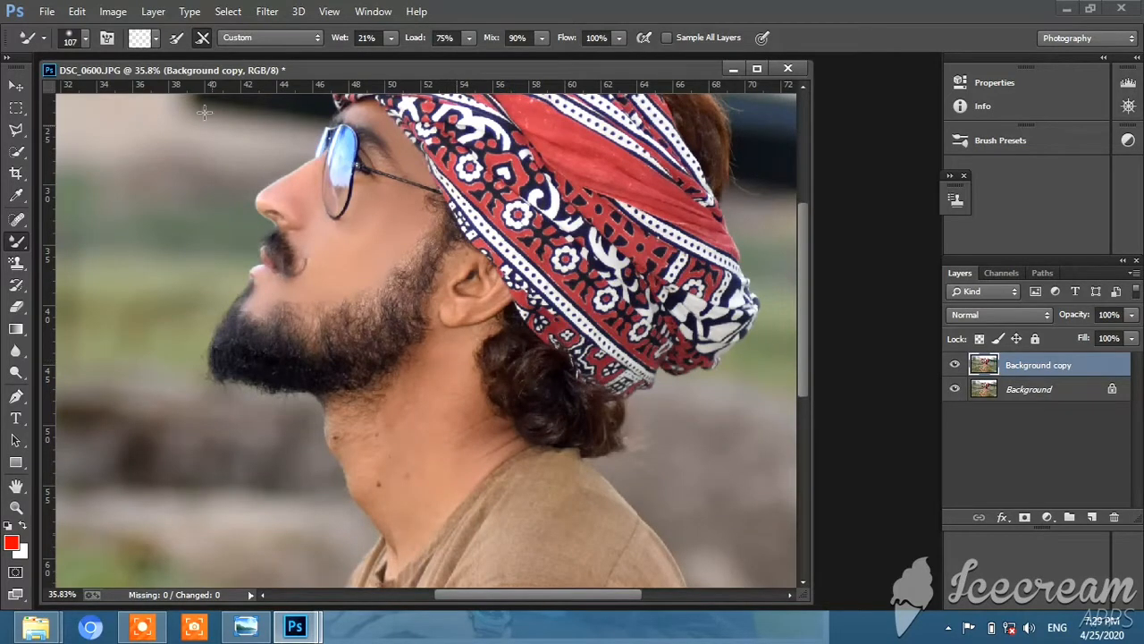
click(79, 40)
click(438, 401)
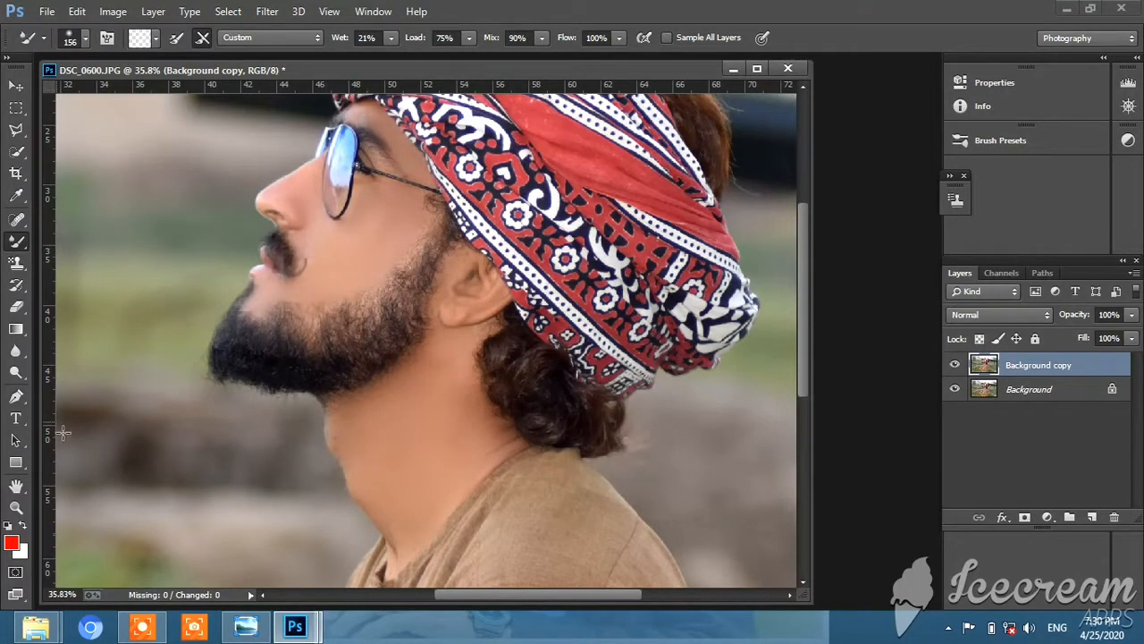
Smooth the skin on the back of the hand and the forearm with the Mixer Brush
click(16, 507)
right_click(314, 259)
click(335, 268)
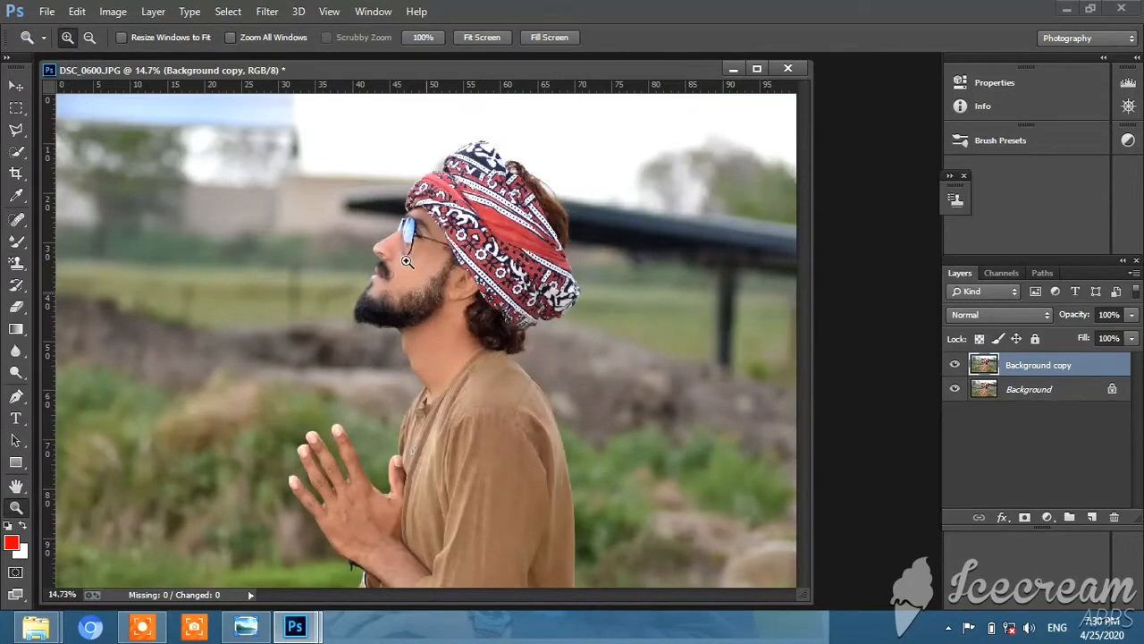
drag(347, 192, 533, 374)
right_click(534, 374)
click(563, 387)
drag(261, 429, 383, 604)
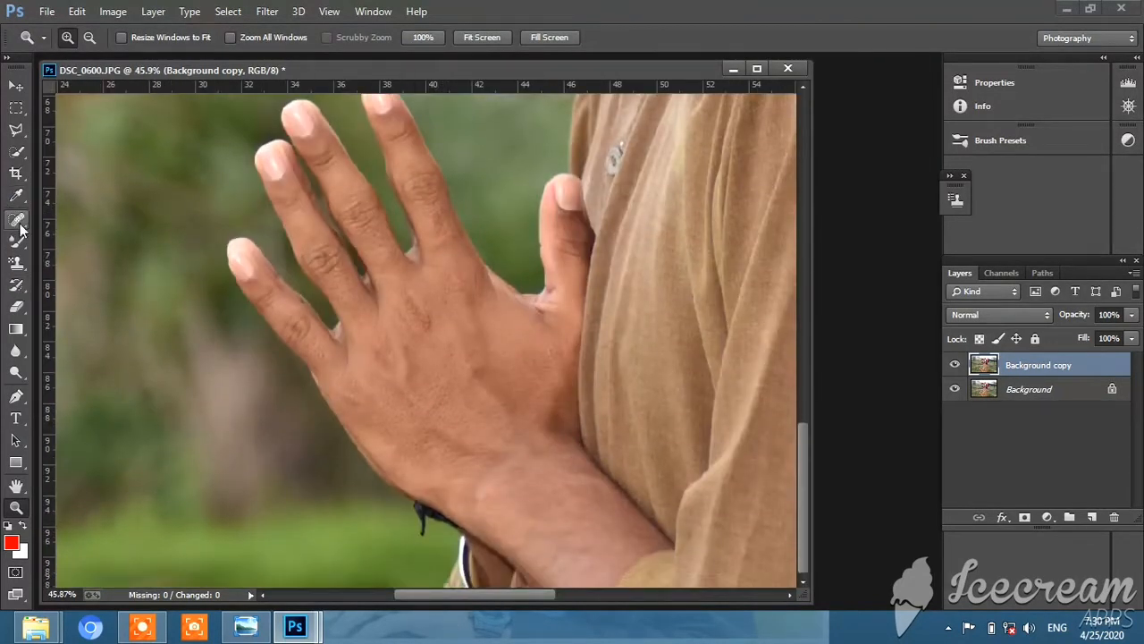
click(16, 240)
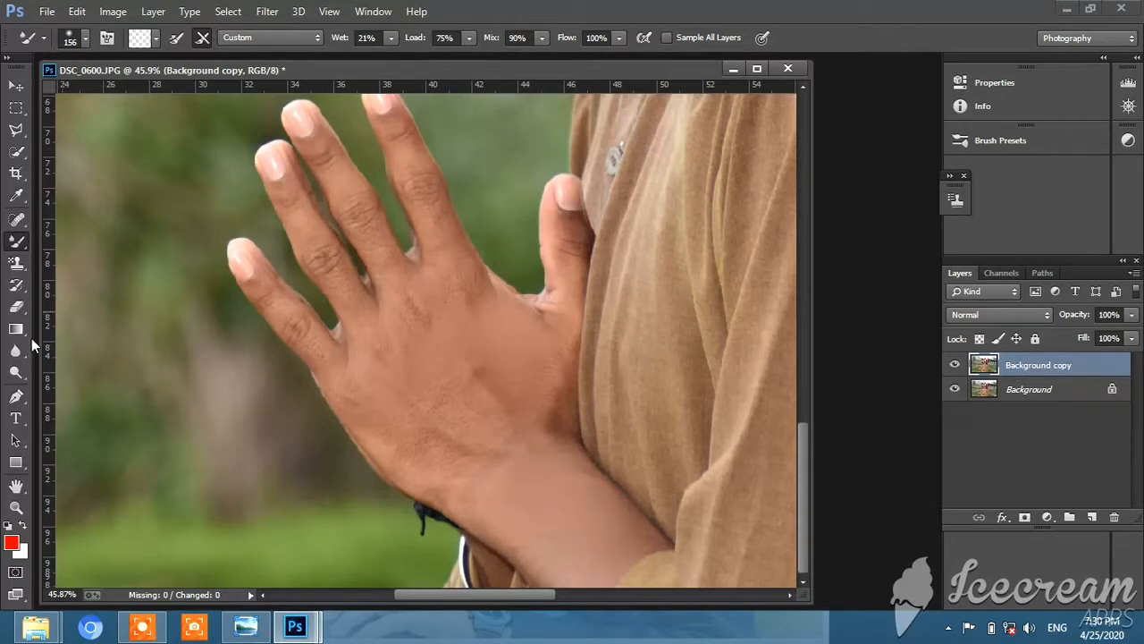
click(16, 506)
key(ctrl+0)
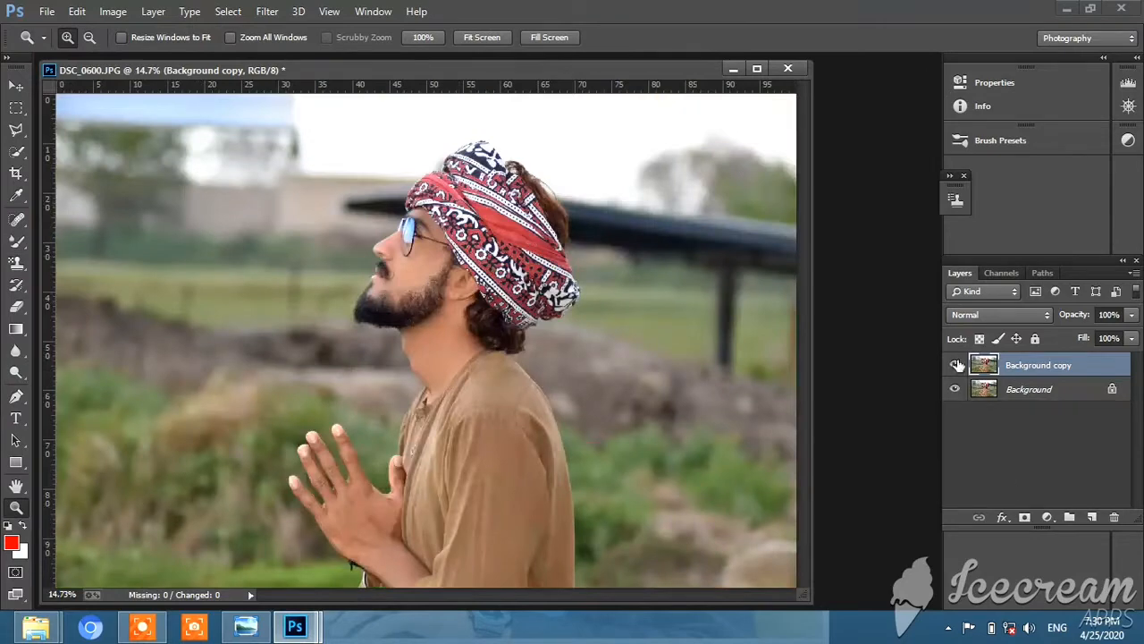
Duplicate the Background copy layer
right_click(1037, 364)
click(771, 145)
click(725, 195)
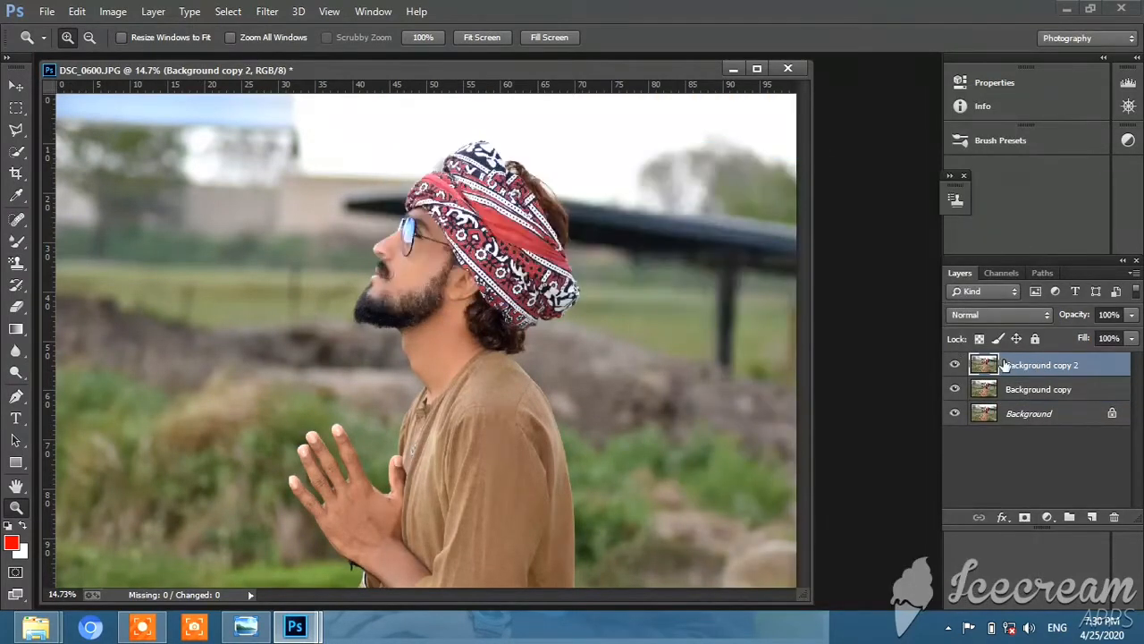
Select the patterned turban and the hair behind it with the Quick Selection tool
drag(383, 171, 563, 272)
key(w)
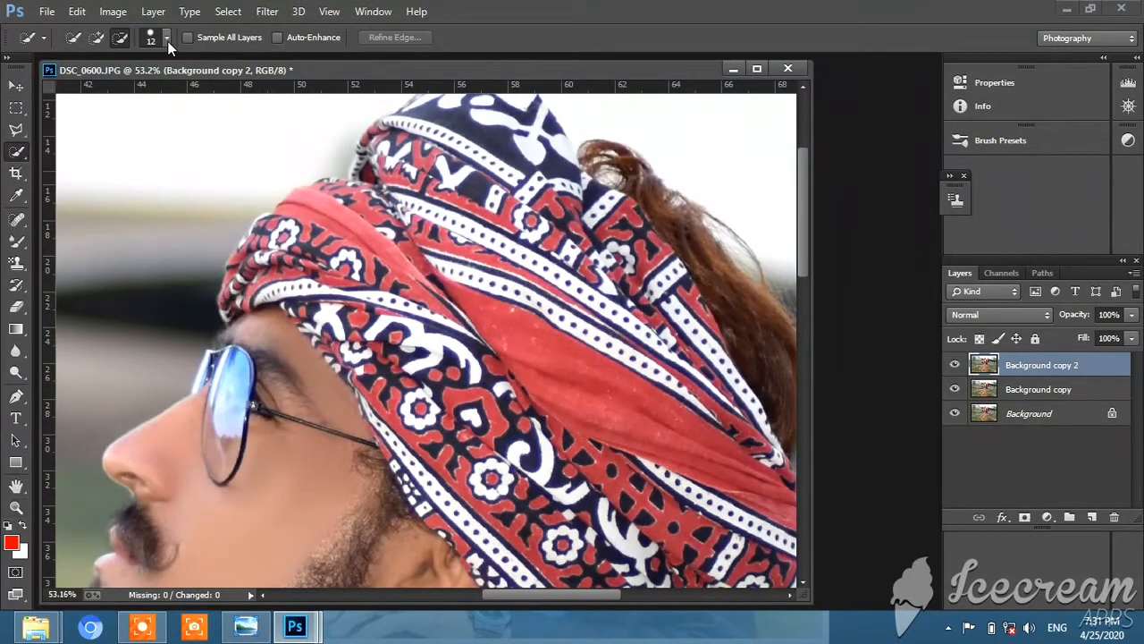
right_click(152, 261)
click(16, 506)
right_click(265, 227)
click(296, 235)
drag(306, 157, 594, 367)
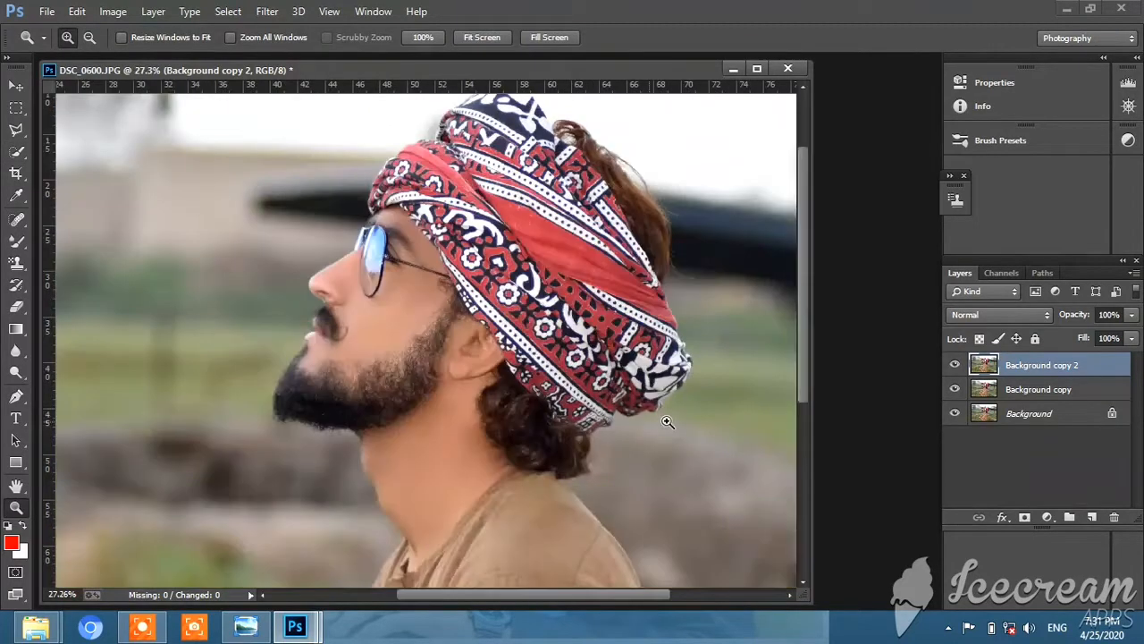
click(18, 152)
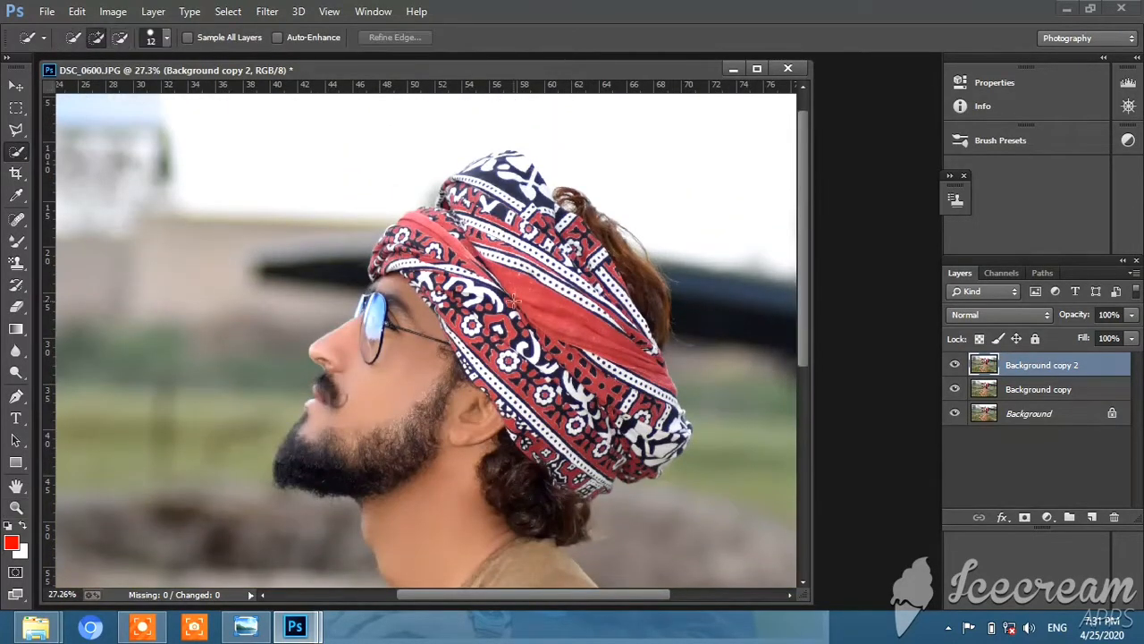
drag(542, 224, 483, 400)
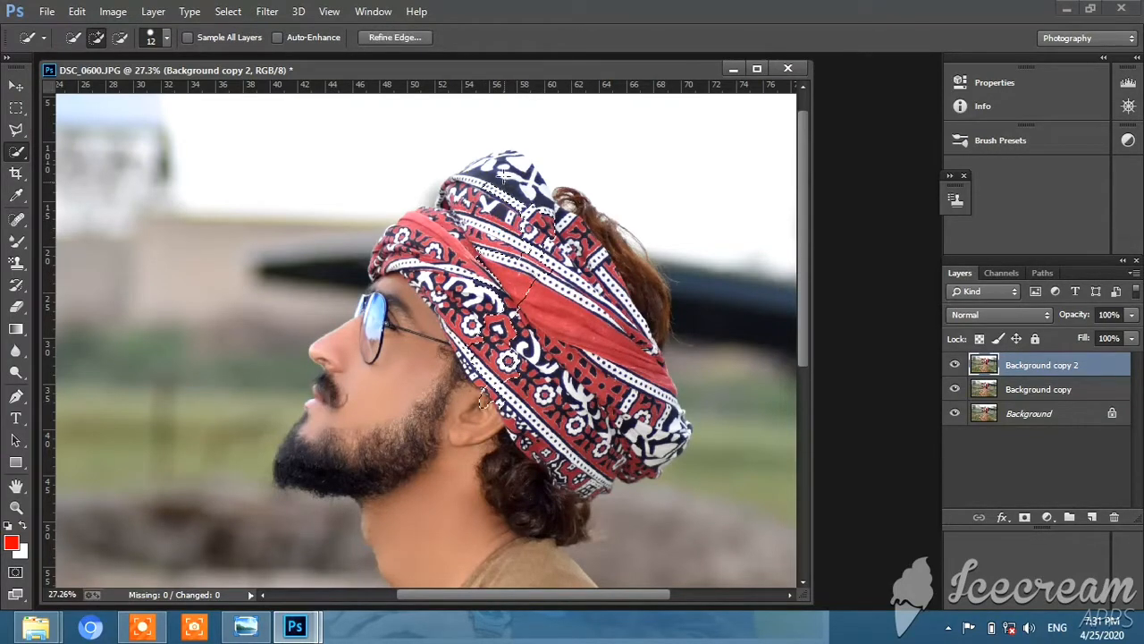
drag(501, 177, 508, 168)
mouse_move(582, 338)
mouse_down()
mouse_move(565, 213)
mouse_move(626, 259)
mouse_move(434, 338)
mouse_up()
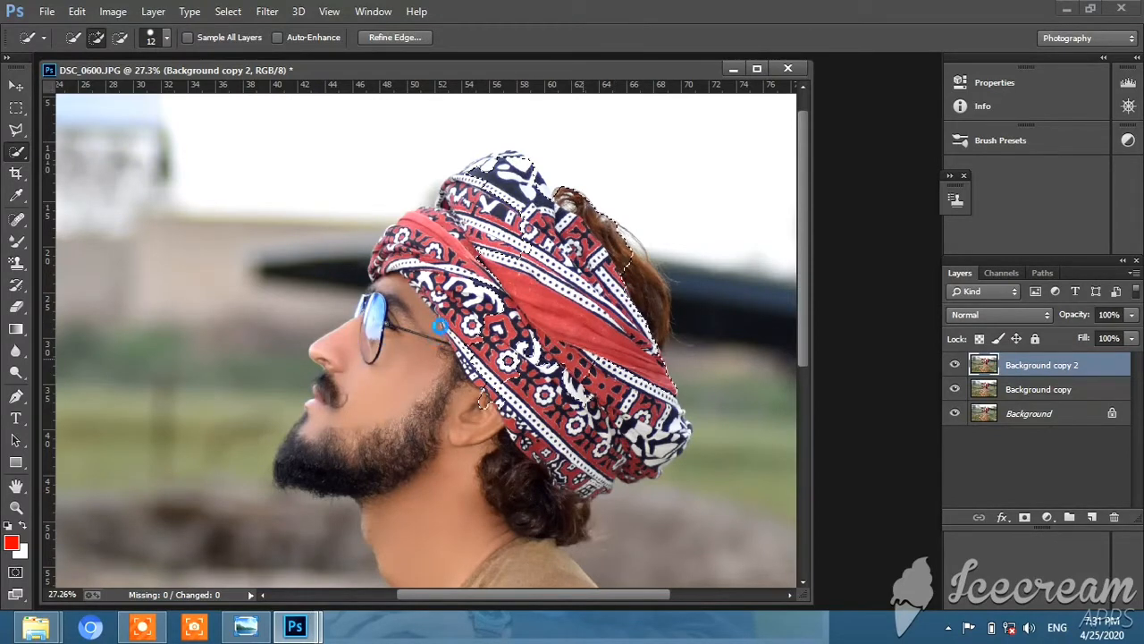
Extend the selection over the man's face, beard, neck, shirt and hands
scroll(426, 355, down, 1)
scroll(426, 355, down, 2)
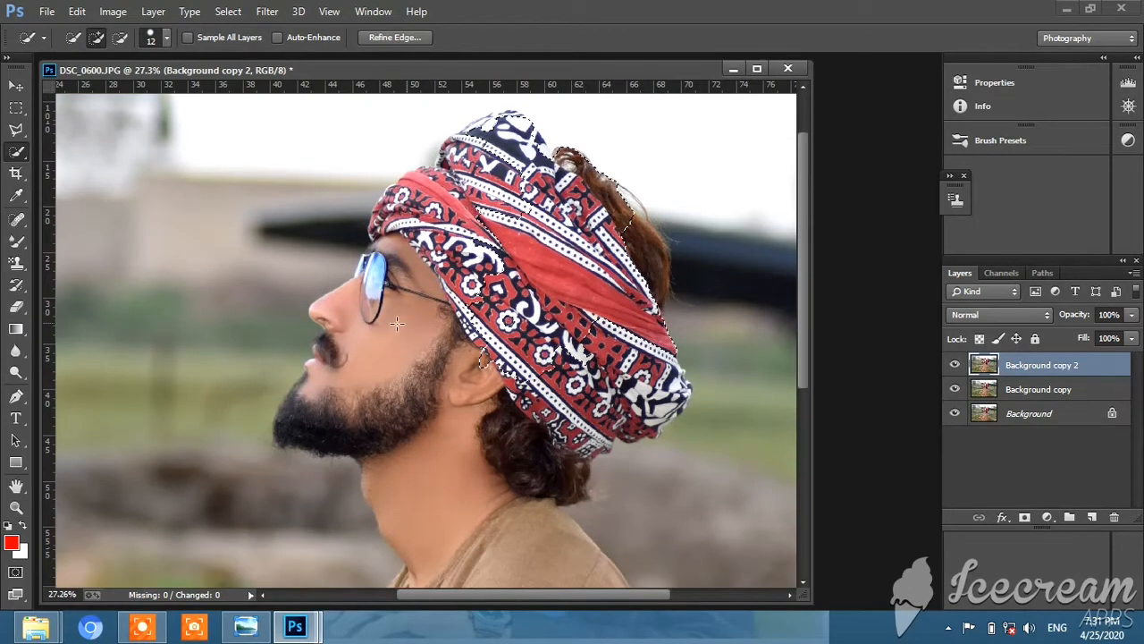
mouse_move(432, 423)
mouse_down()
mouse_move(367, 367)
mouse_move(457, 483)
mouse_up()
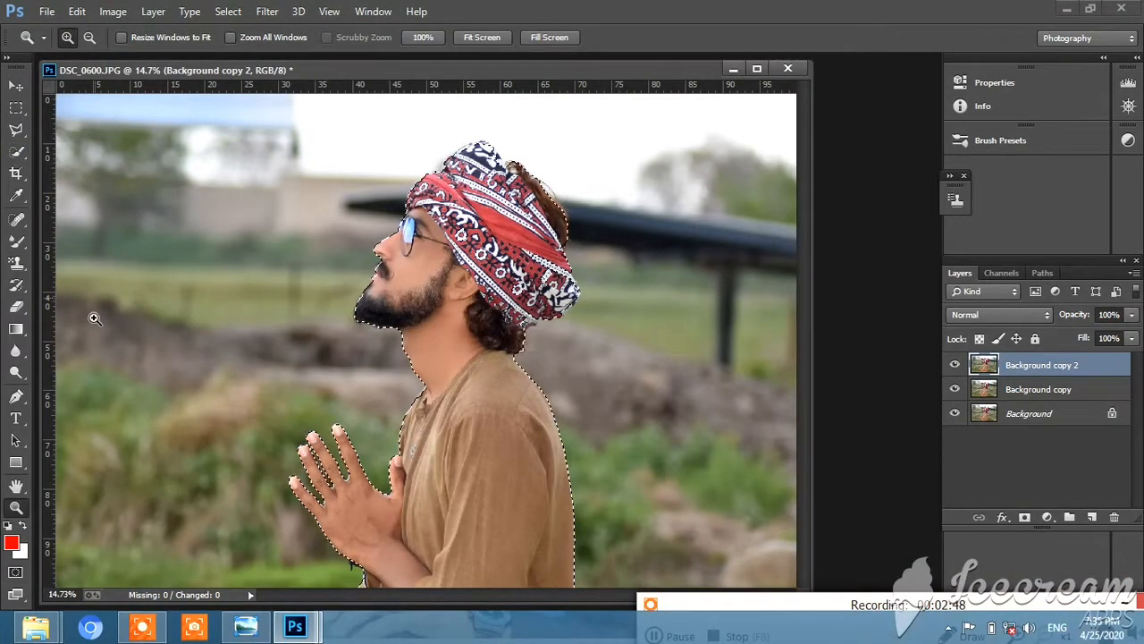
Refine the man's selection along the back of the turban and at the hair near its top
drag(381, 150, 702, 406)
scroll(429, 313, up, 3)
drag(152, 139, 277, 210)
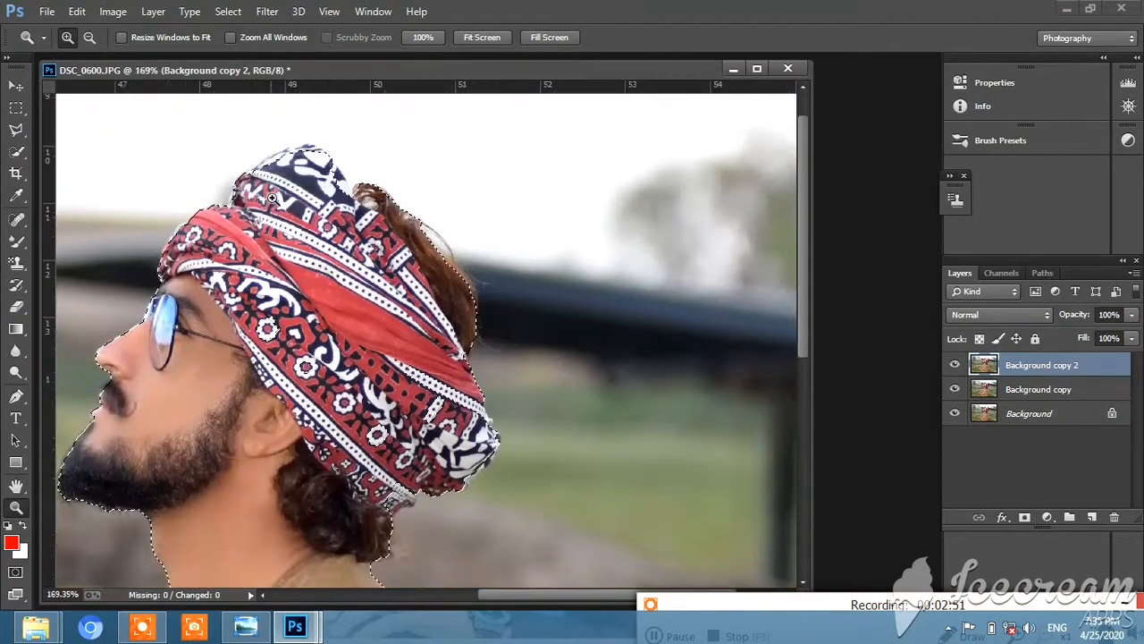
right_click(289, 202)
click(334, 220)
drag(353, 197, 585, 429)
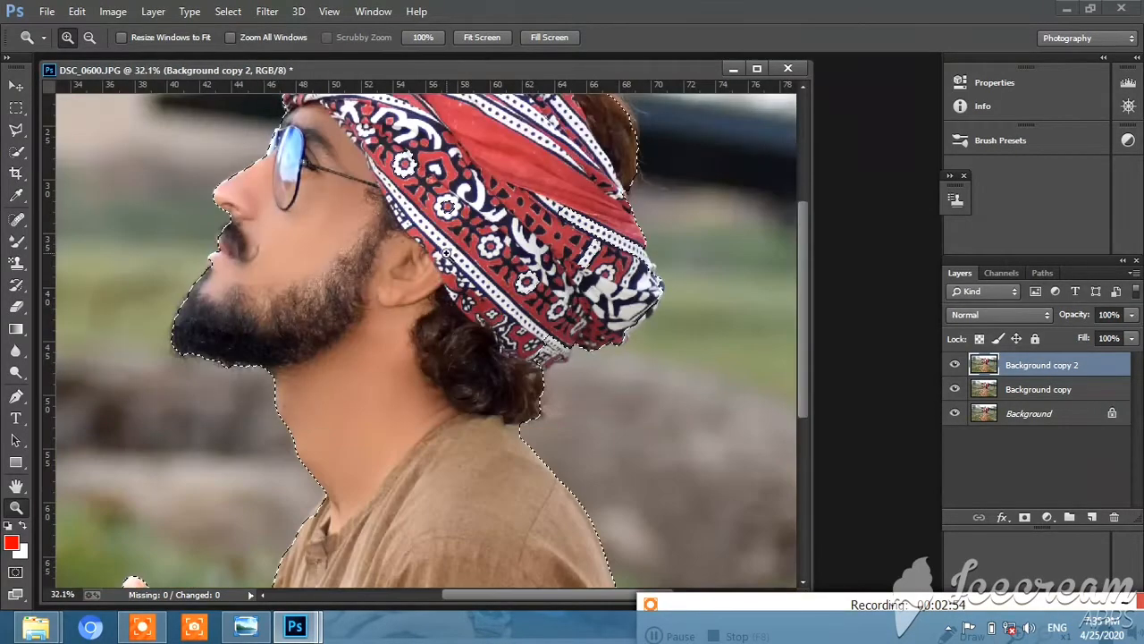
right_click(447, 255)
click(402, 222)
scroll(402, 232, up, 3)
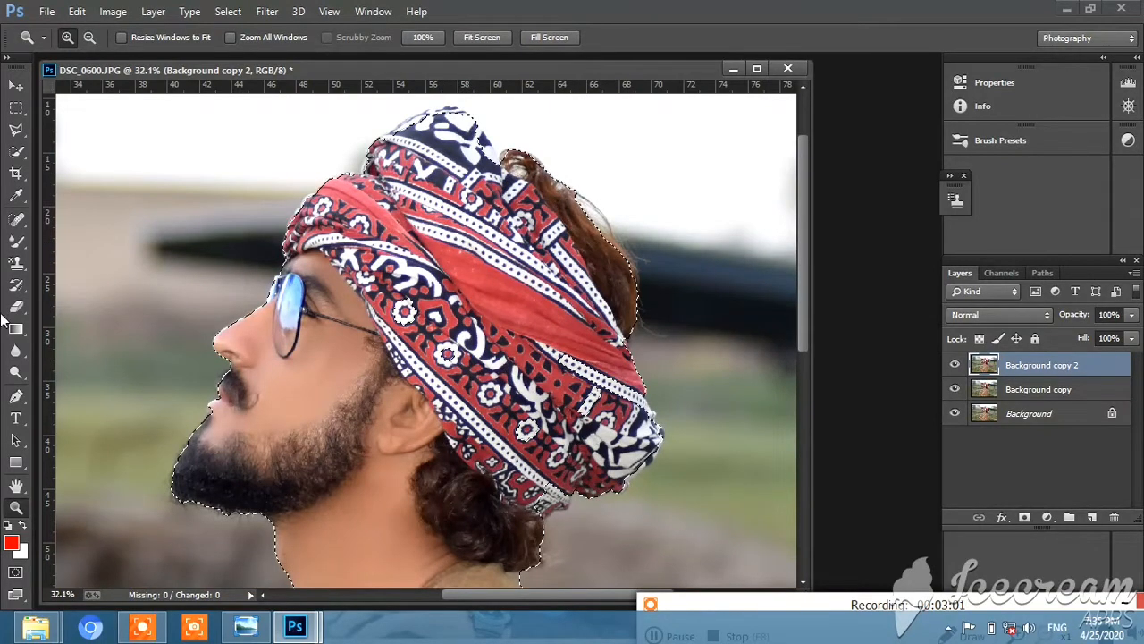
click(16, 150)
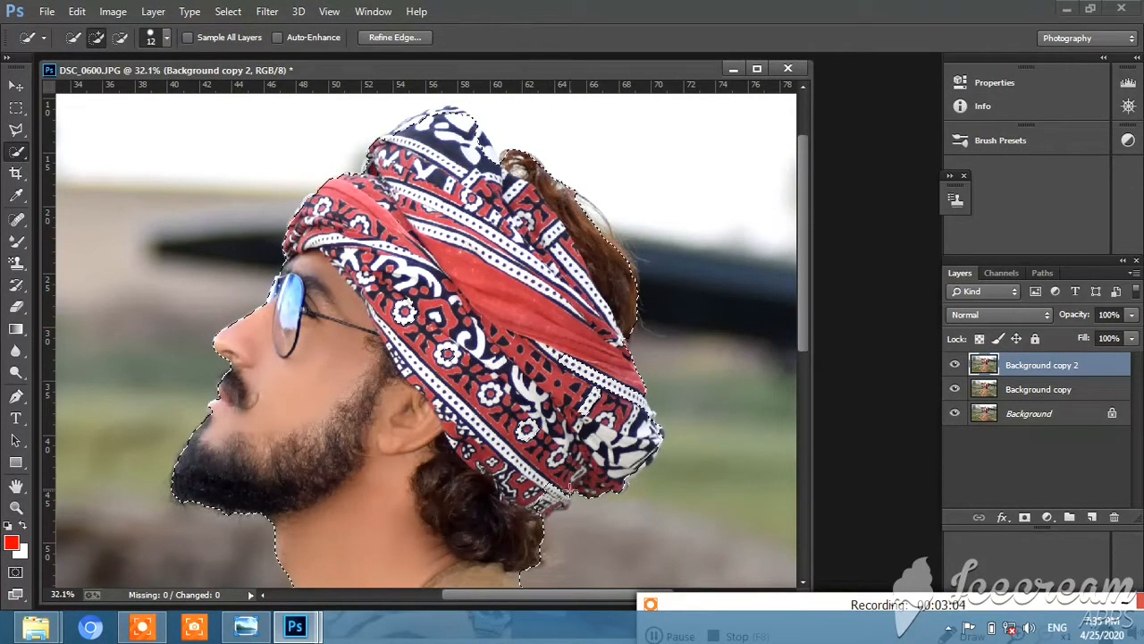
drag(601, 480, 646, 456)
click(497, 162)
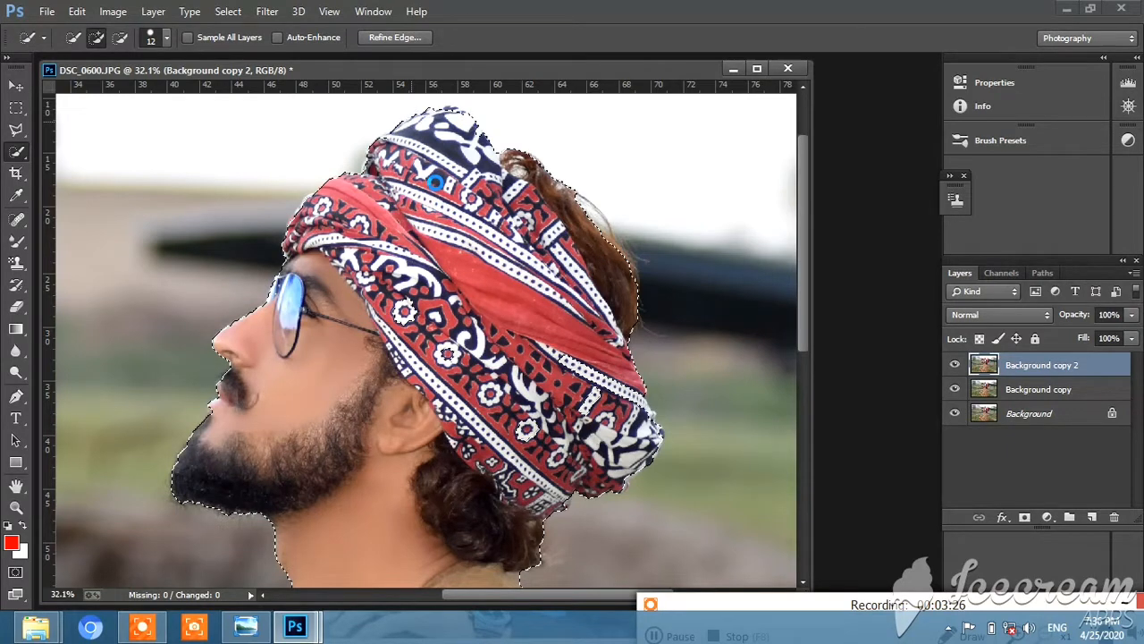
Copy the selected man from Background copy 2 onto a new layer
click(17, 508)
right_click(419, 168)
click(456, 180)
right_click(422, 240)
click(463, 253)
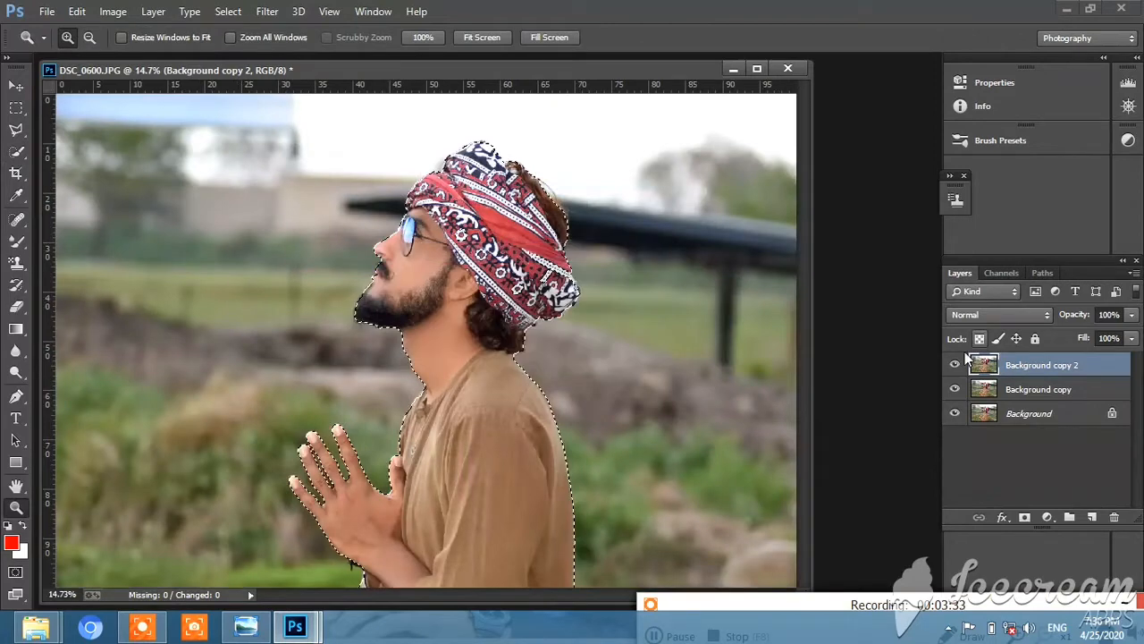
click(17, 154)
right_click(566, 186)
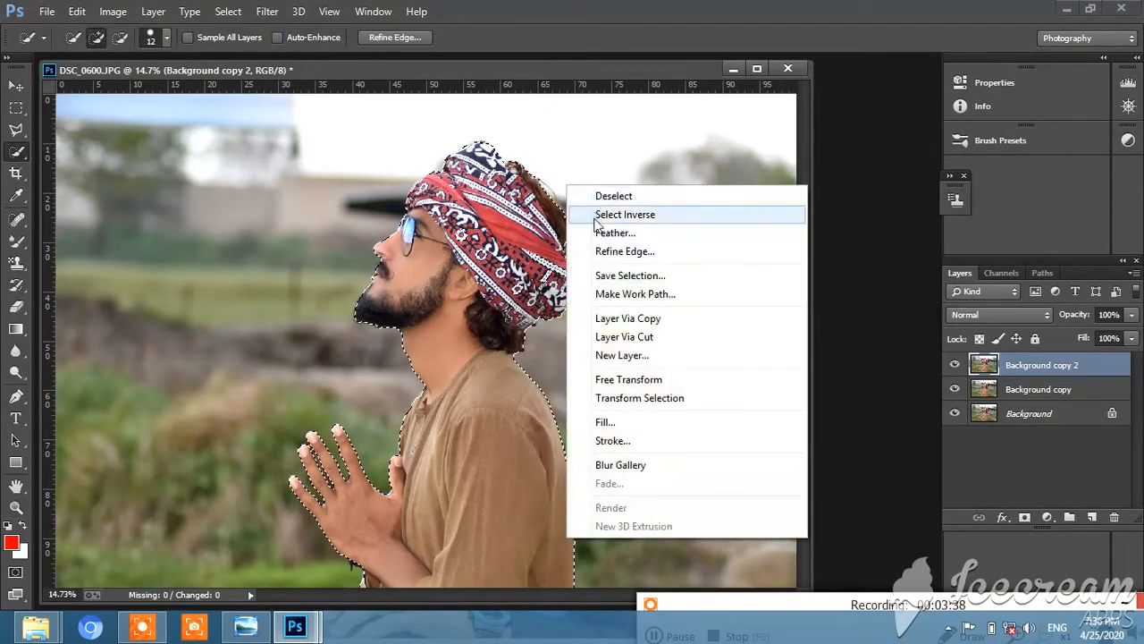
click(626, 314)
Delete the Background copy 2 and Background copy layers
click(955, 390)
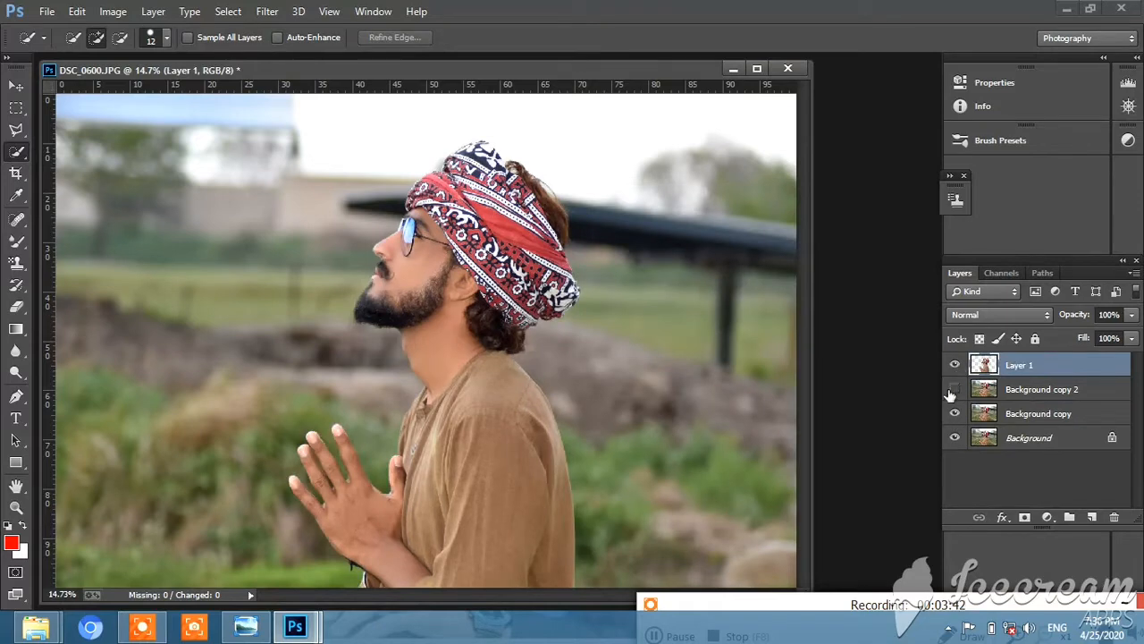
click(955, 390)
right_click(1019, 389)
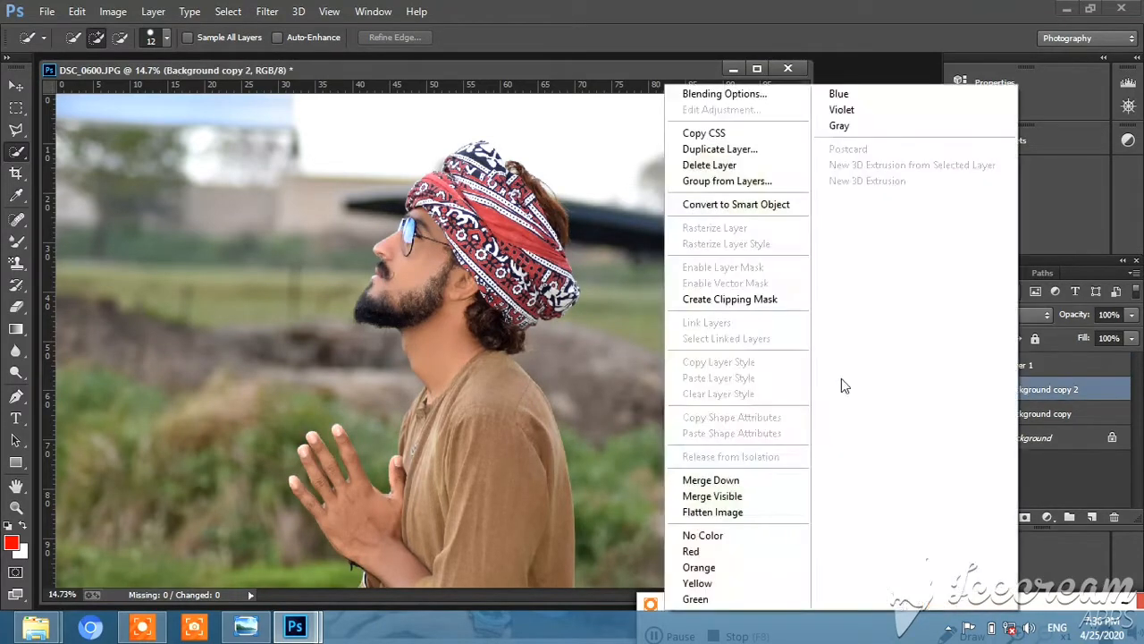
click(744, 164)
key(Return)
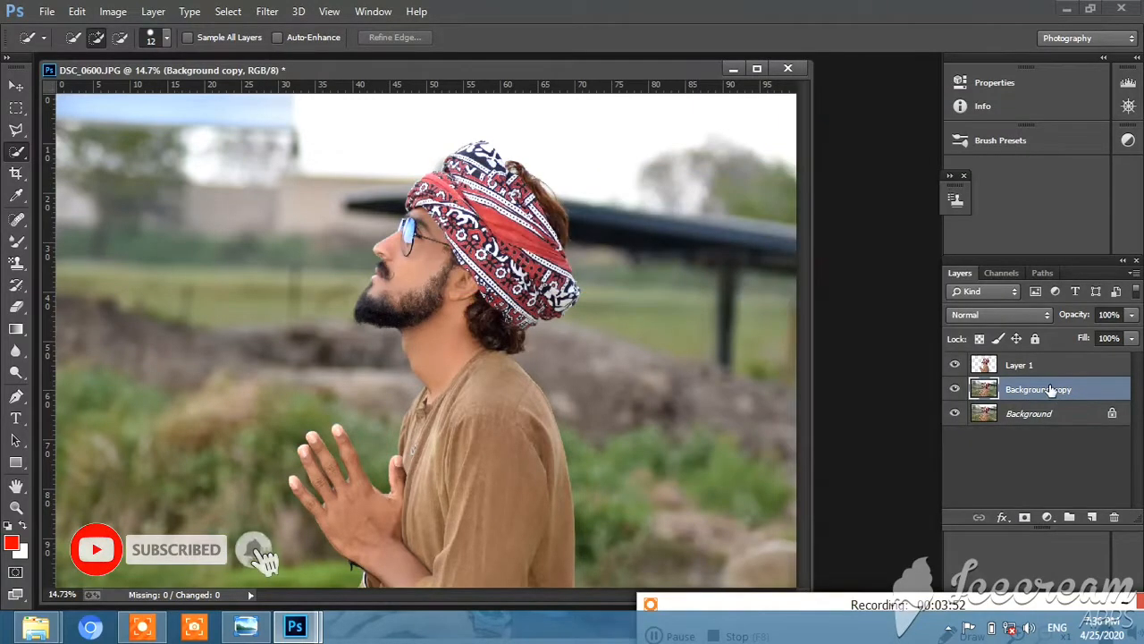
right_click(1050, 391)
click(738, 165)
click(529, 247)
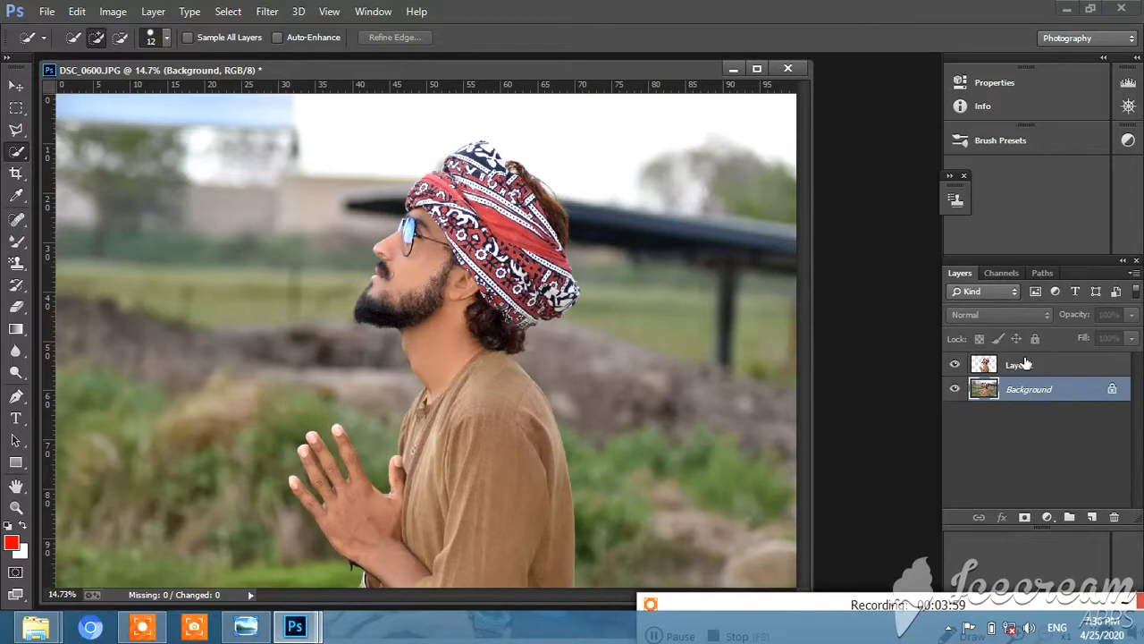
Make Layer 1 active and compare the retouched cutout with the original photo by toggling the layer's visibility
click(972, 367)
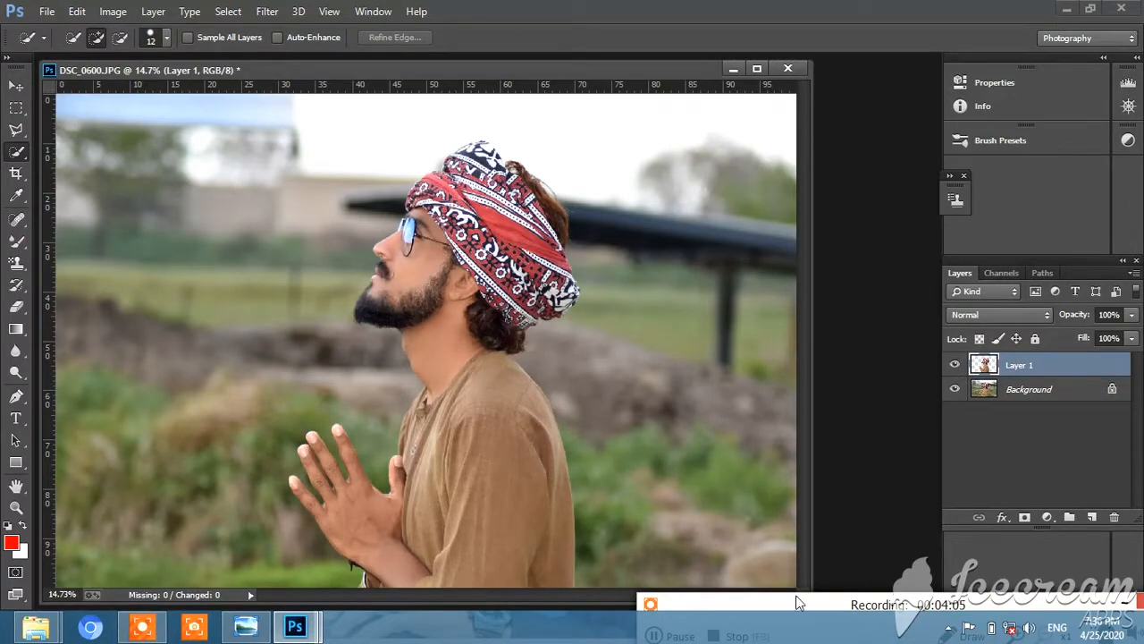
click(16, 506)
right_click(279, 238)
click(847, 367)
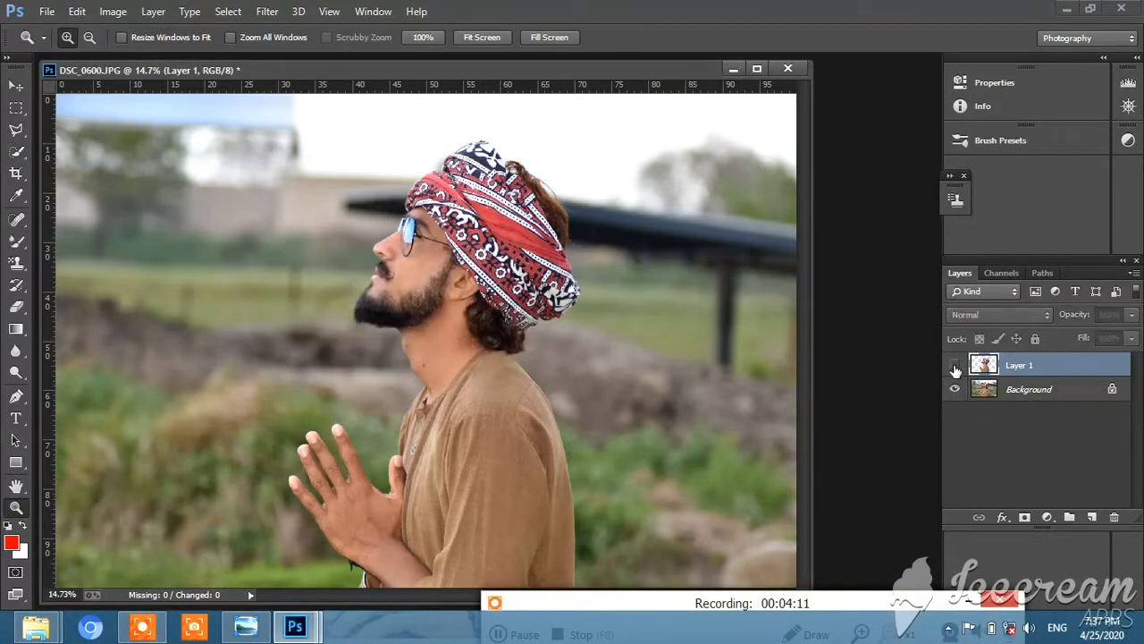
Place the mosque image BLUR into the document as an embedded object
click(46, 10)
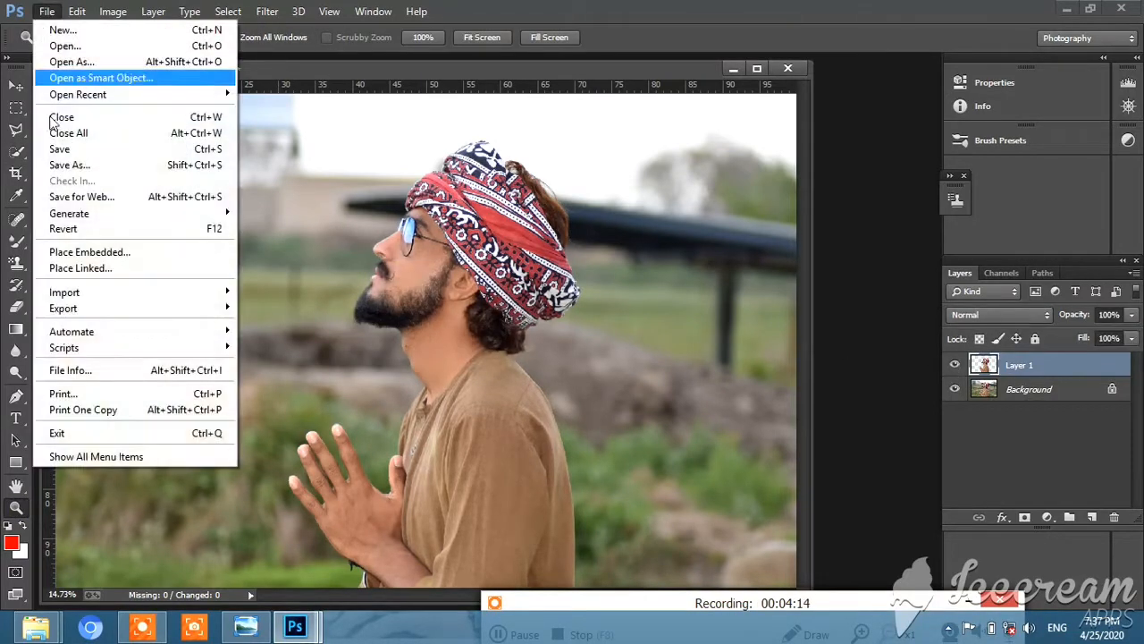
click(79, 248)
click(221, 130)
double_click(222, 130)
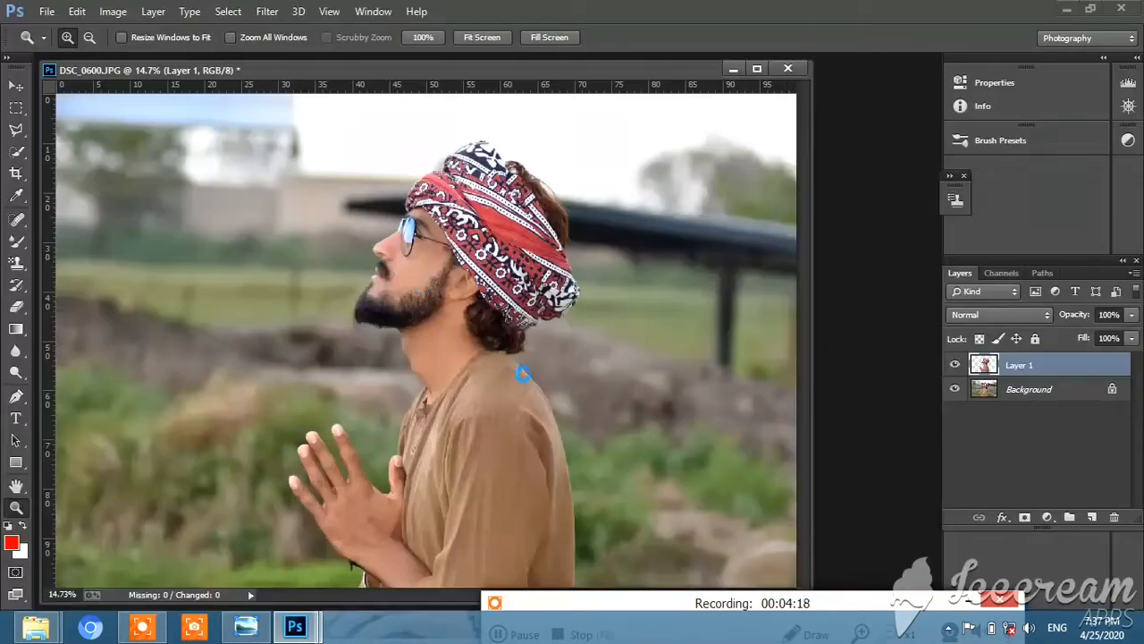
Stretch the placed mosque image to cover the entire canvas and move Layer 1 above it
drag(457, 314, 255, 178)
drag(409, 335, 796, 586)
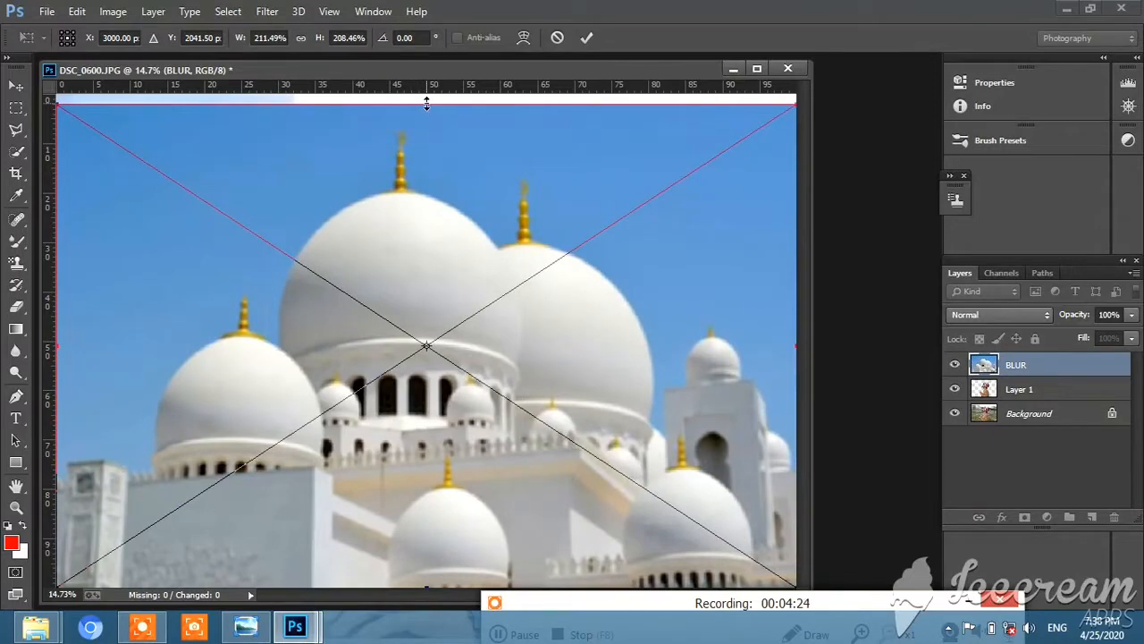
drag(425, 104, 424, 93)
click(587, 37)
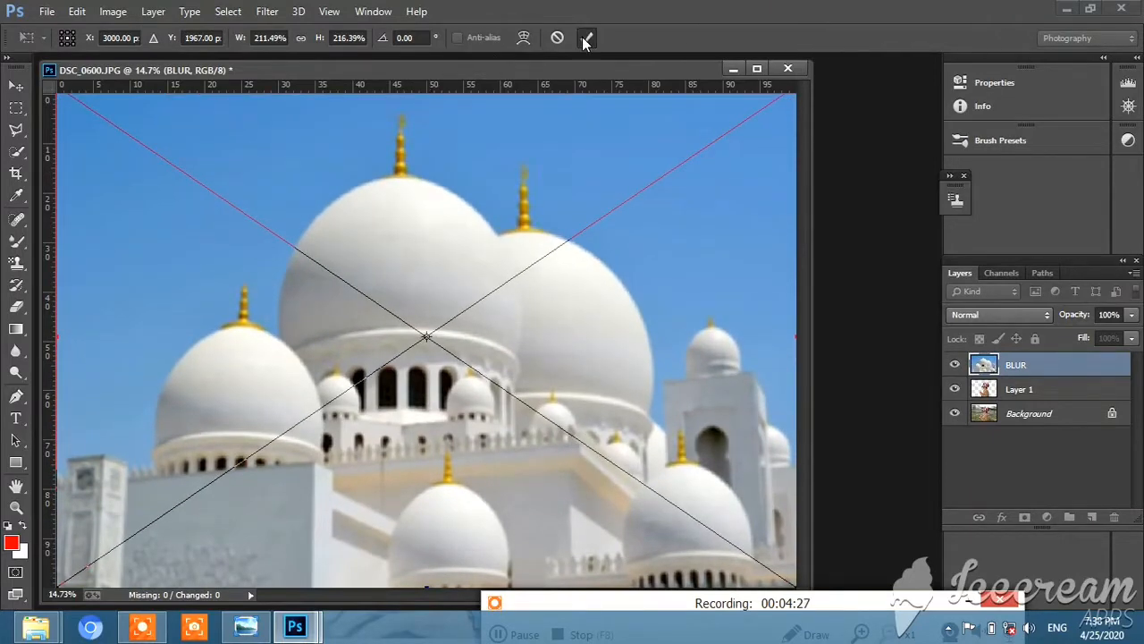
key(z)
drag(1034, 393, 1037, 367)
Apply the Camera Raw Filter to Layer 1 with Contrast +28, Highlights -64, Shadows +52 and Blacks +35
click(267, 11)
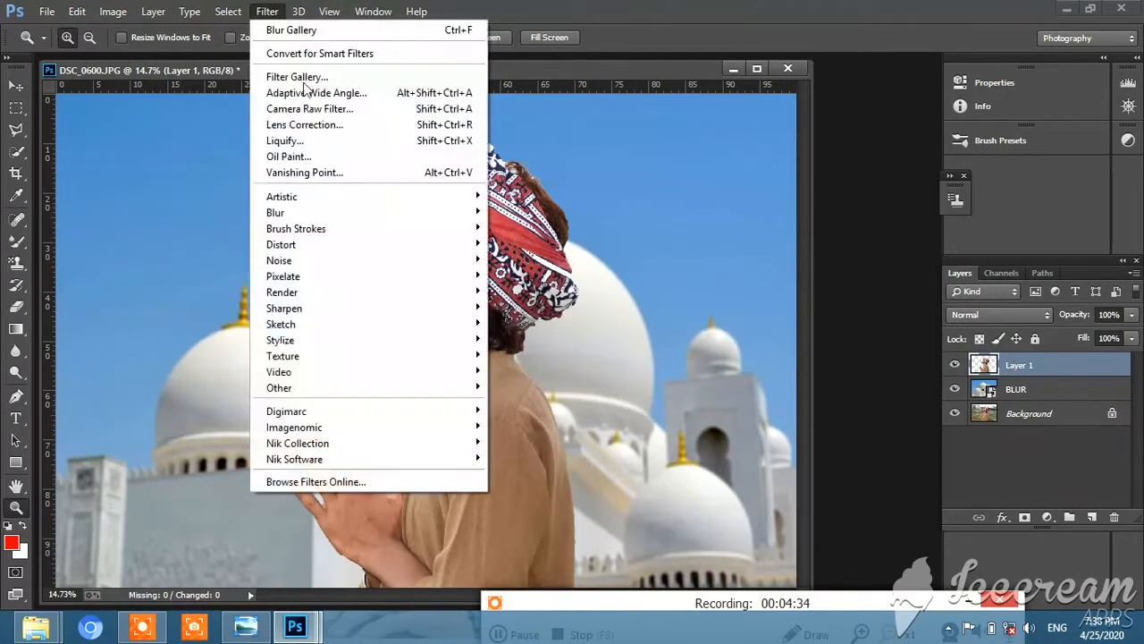
click(314, 107)
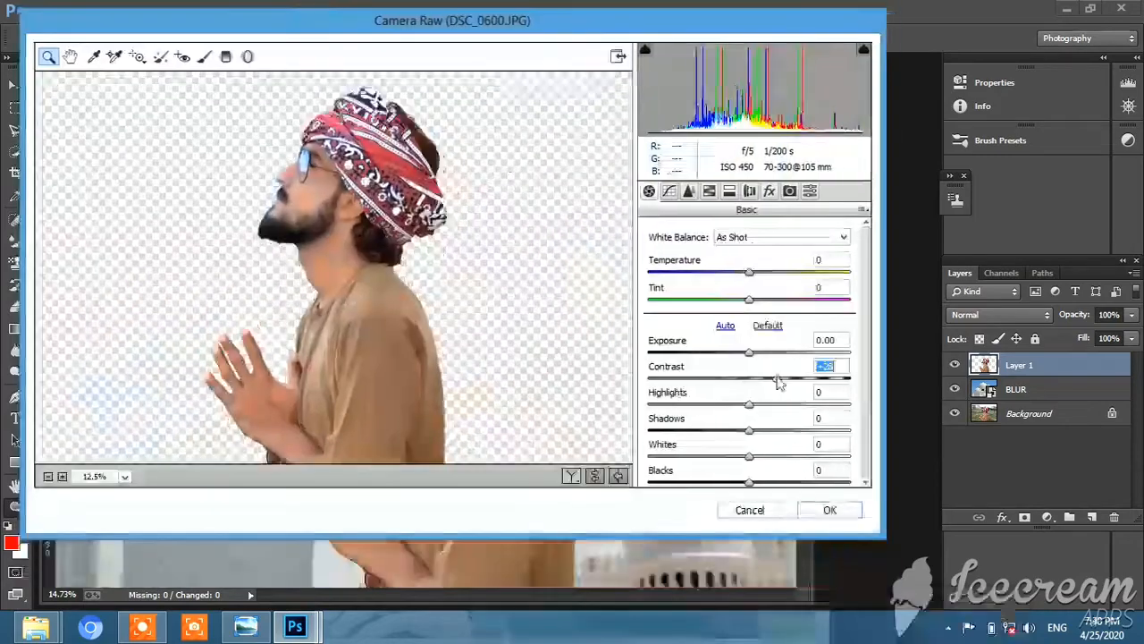
drag(750, 404, 685, 400)
drag(749, 430, 802, 433)
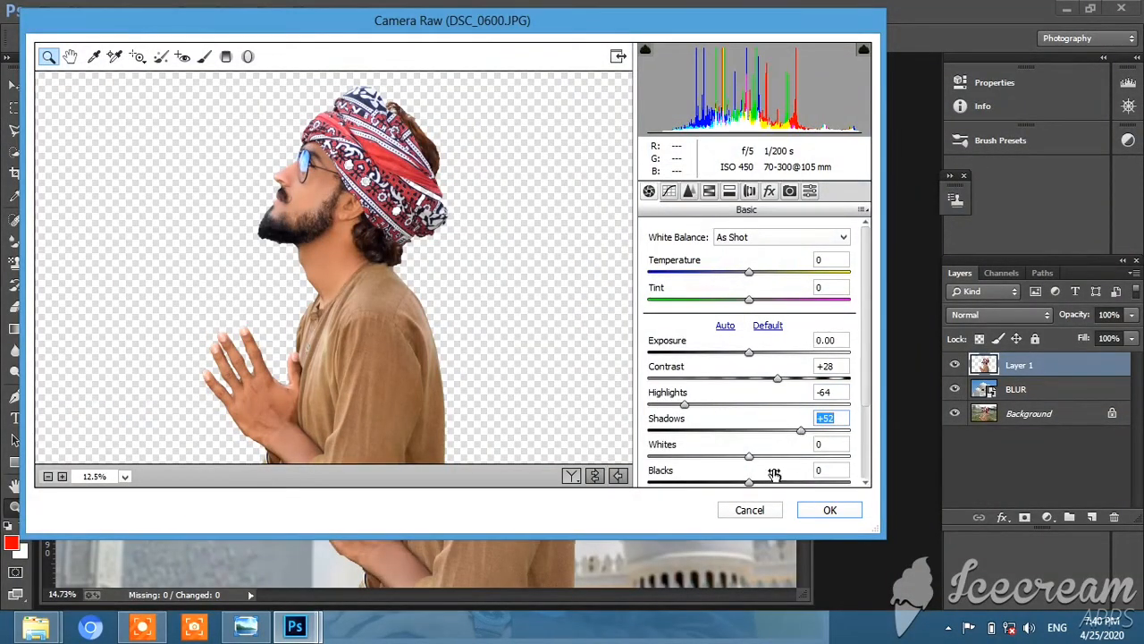
drag(774, 474, 784, 481)
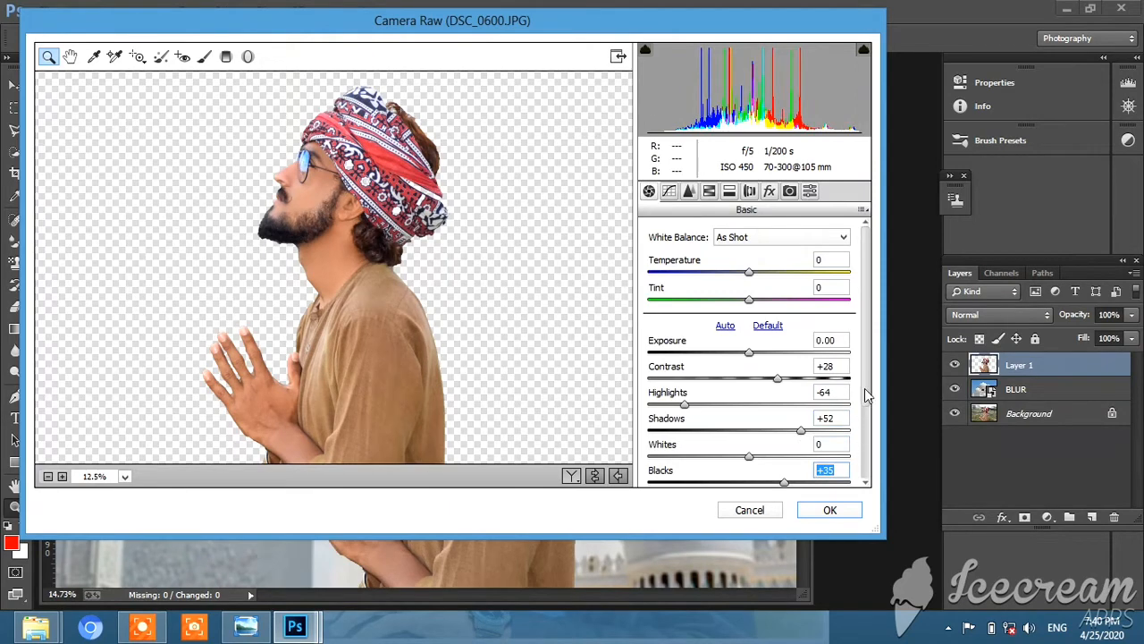
Raise the cutout's Clarity to +16 and its Saturation to about +44 in the Basic adjustments
scroll(865, 395, down, 3)
click(764, 417)
drag(749, 473, 796, 478)
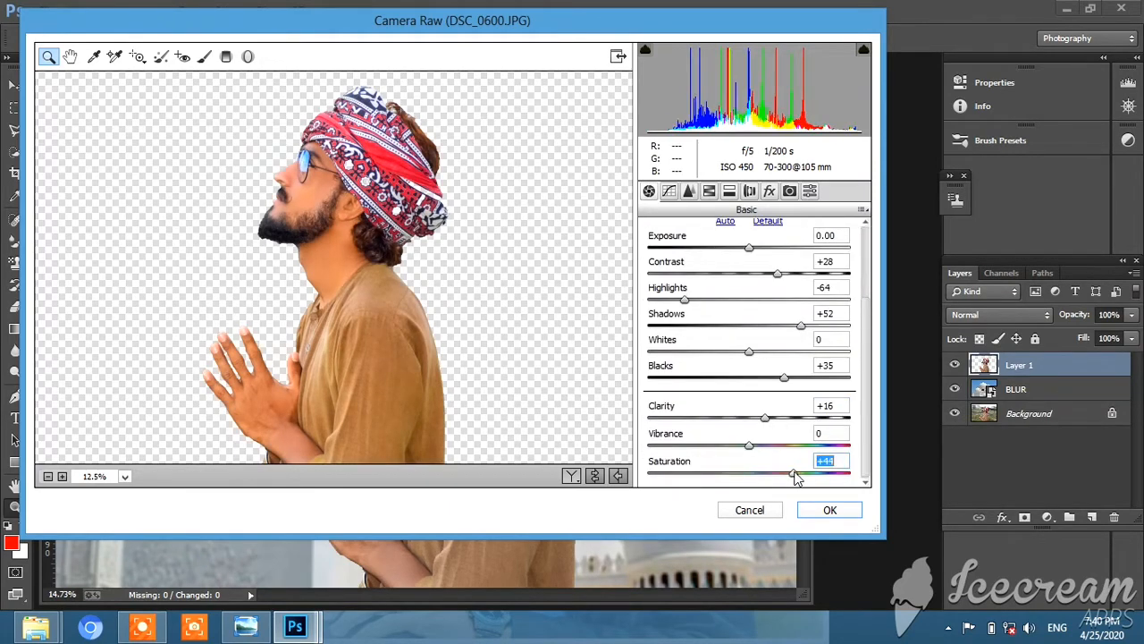
Set the HSL saturation of Oranges to -34 and the luminance to +37 for Oranges and -5 for Reds
click(709, 192)
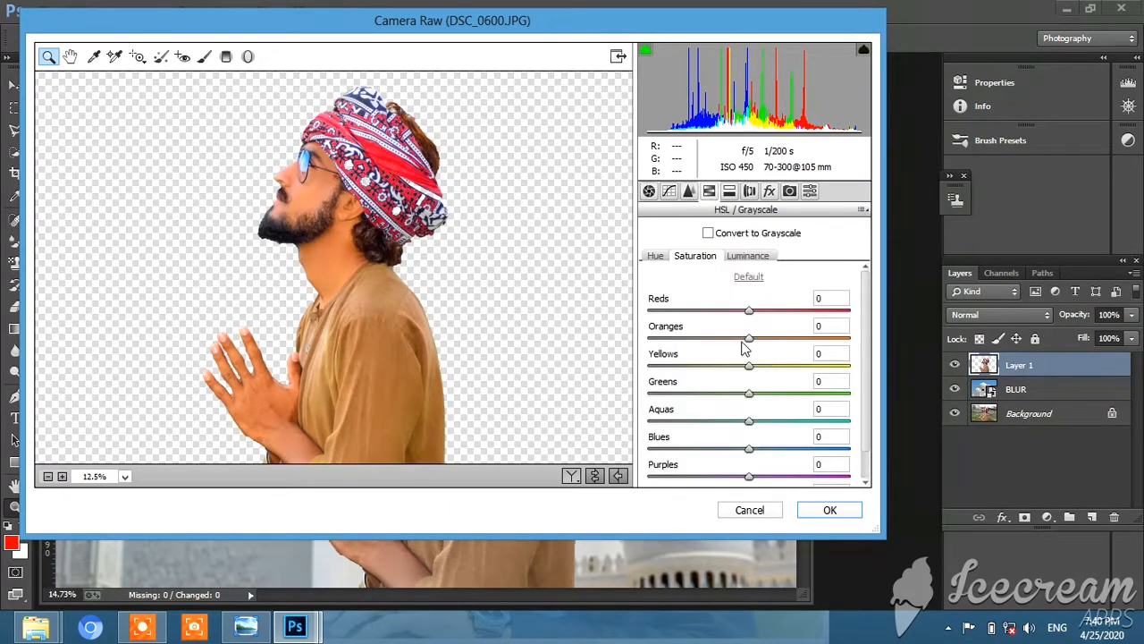
drag(745, 340, 745, 313)
click(748, 257)
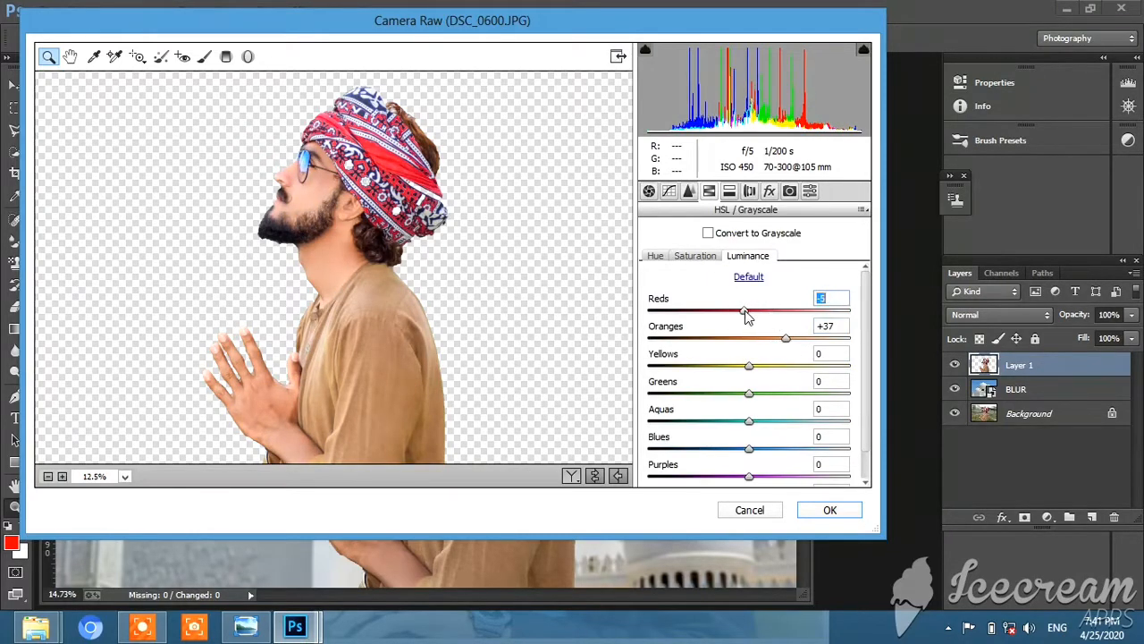
Raise the HSL saturation of Greens to +17, Aquas to +100 and Blues to +99
click(695, 256)
drag(840, 394, 766, 394)
drag(839, 422, 886, 429)
click(841, 449)
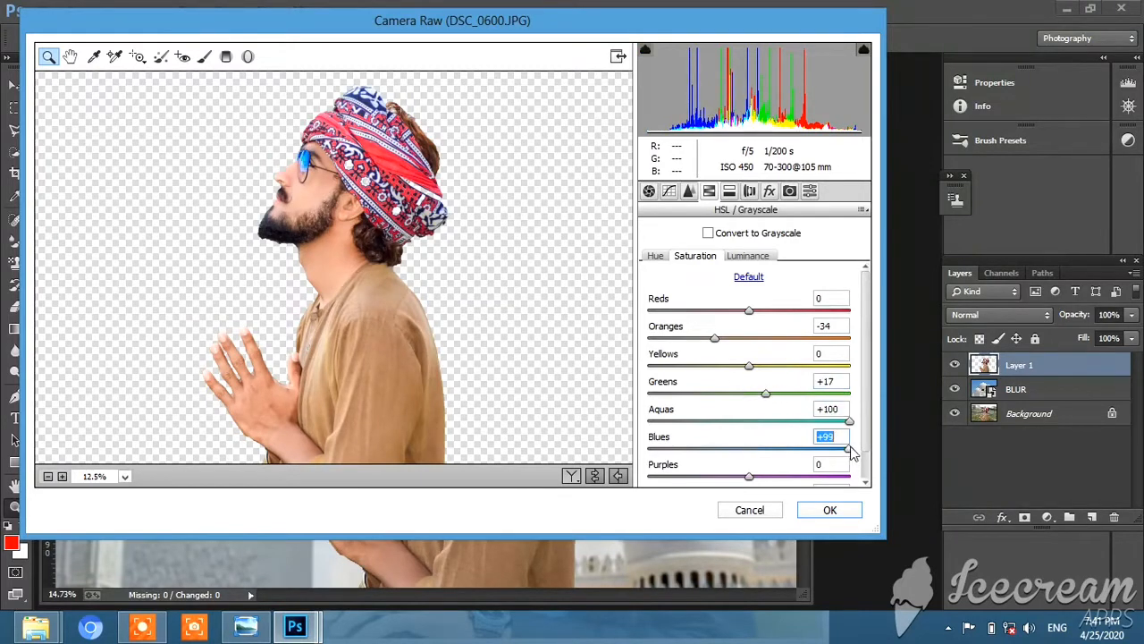
Set the HSL luminance of Oranges to +45 and Reds to about +3, and apply the filter
click(744, 256)
drag(771, 336, 753, 310)
click(761, 310)
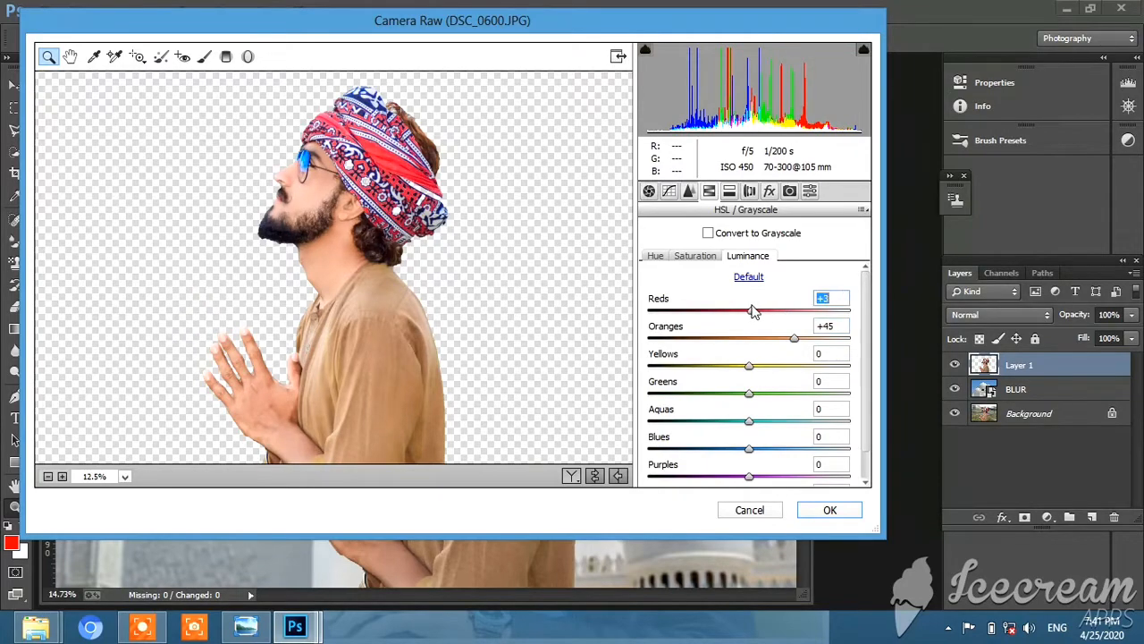
click(824, 509)
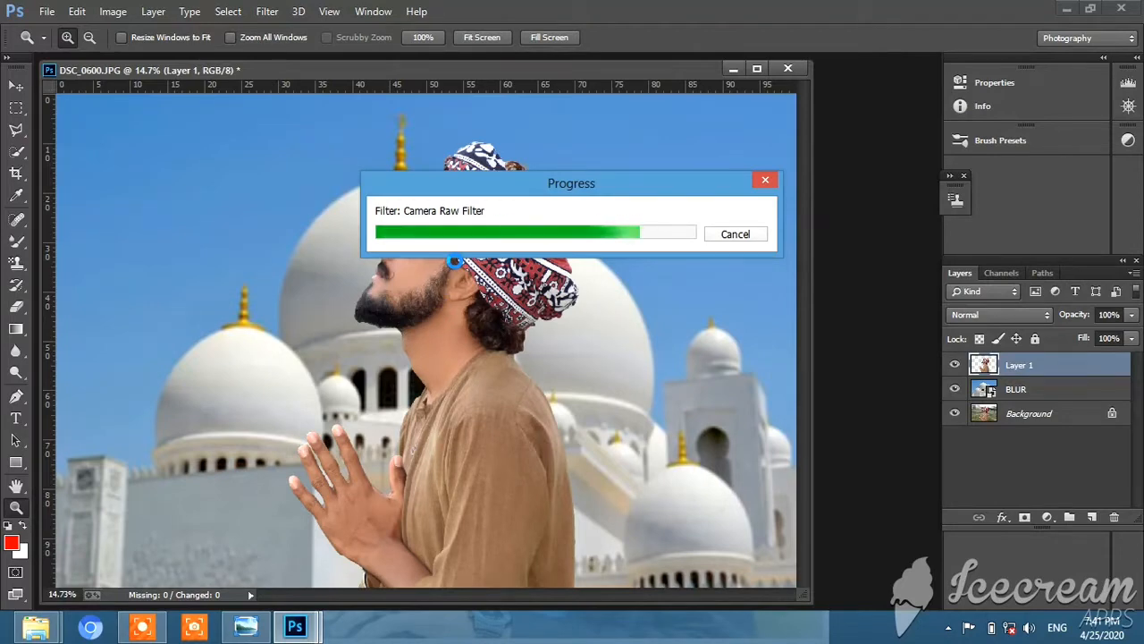
Check the adjusted cutout against the mosque background by toggling Layer 1's visibility
click(955, 367)
click(955, 368)
right_click(1039, 365)
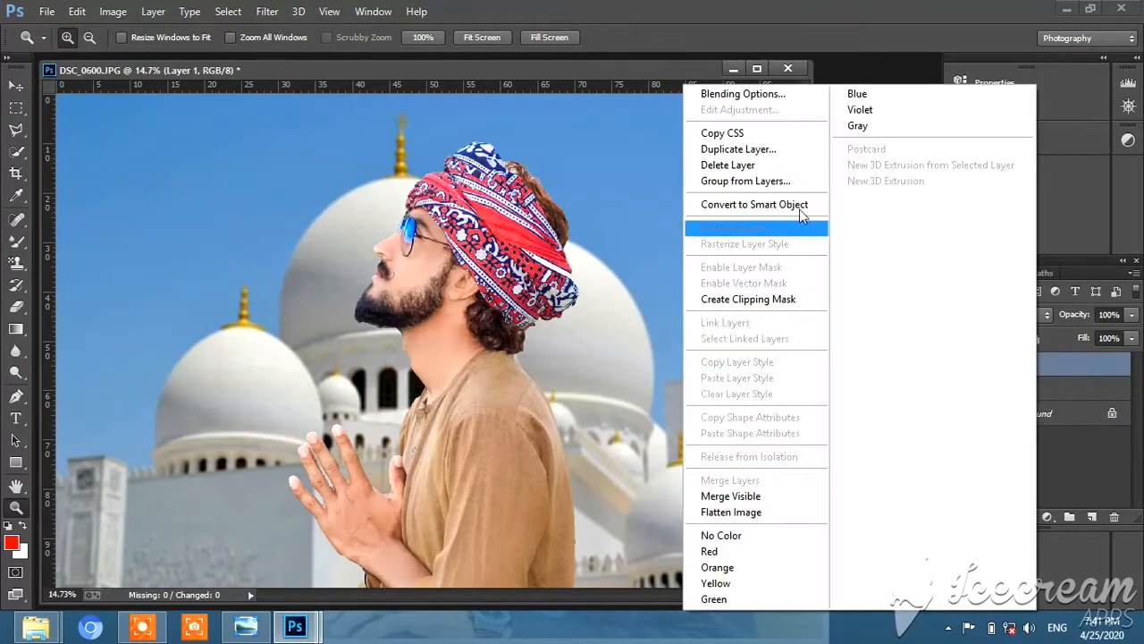
Apply the Camera Raw Filter to Layer 1 again with a sharpening Amount of 26 and Luminance noise reduction of 43
click(266, 10)
click(300, 109)
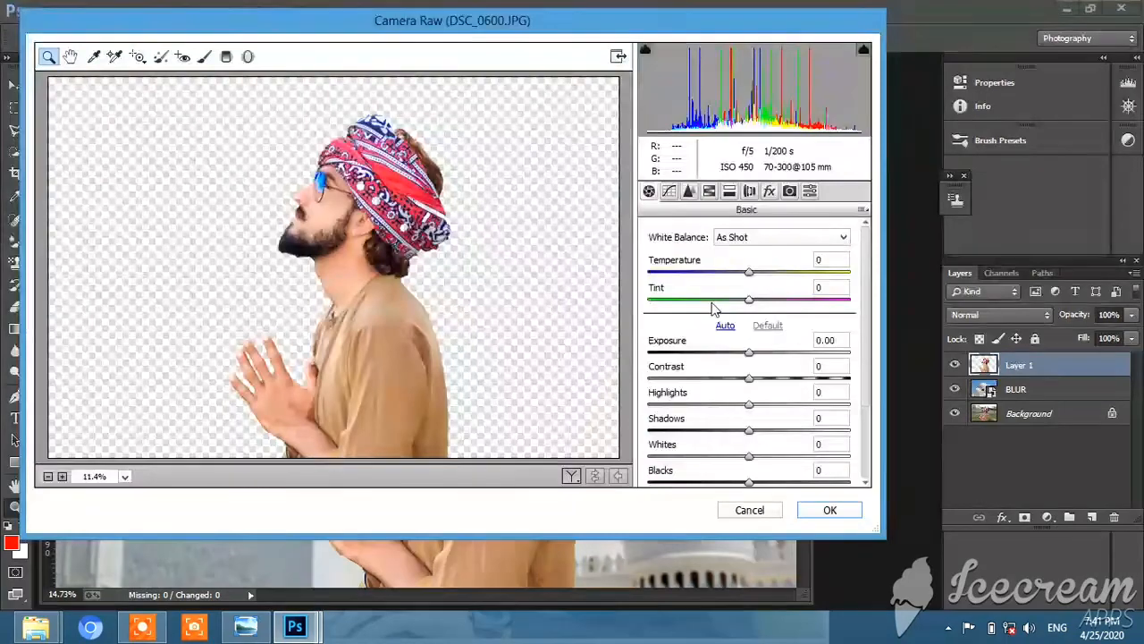
click(709, 190)
click(689, 191)
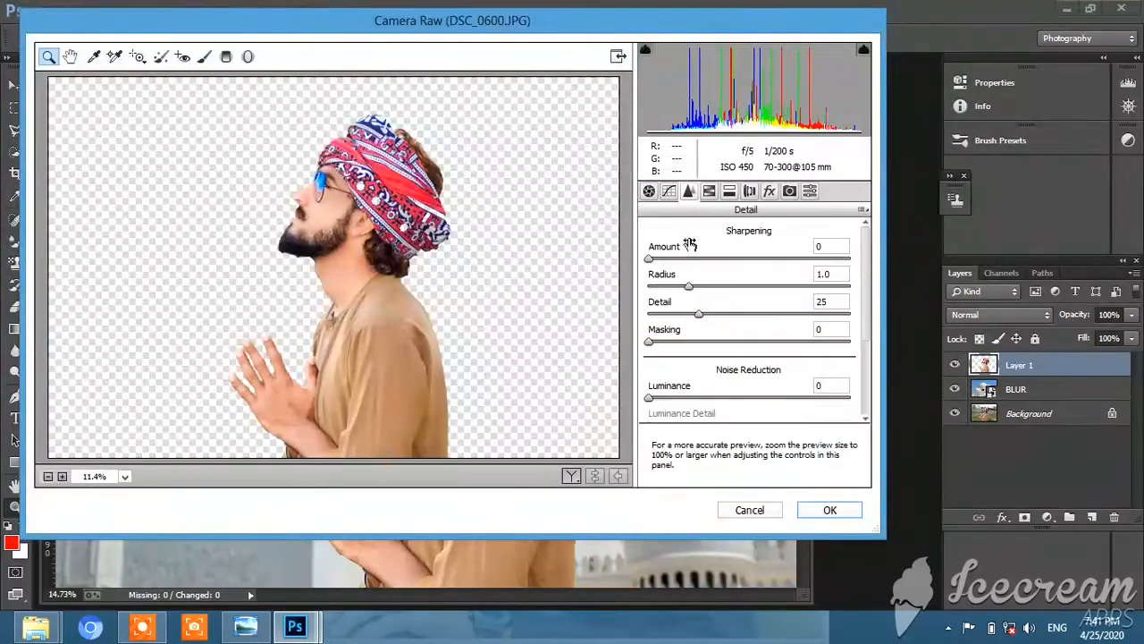
click(684, 259)
click(735, 399)
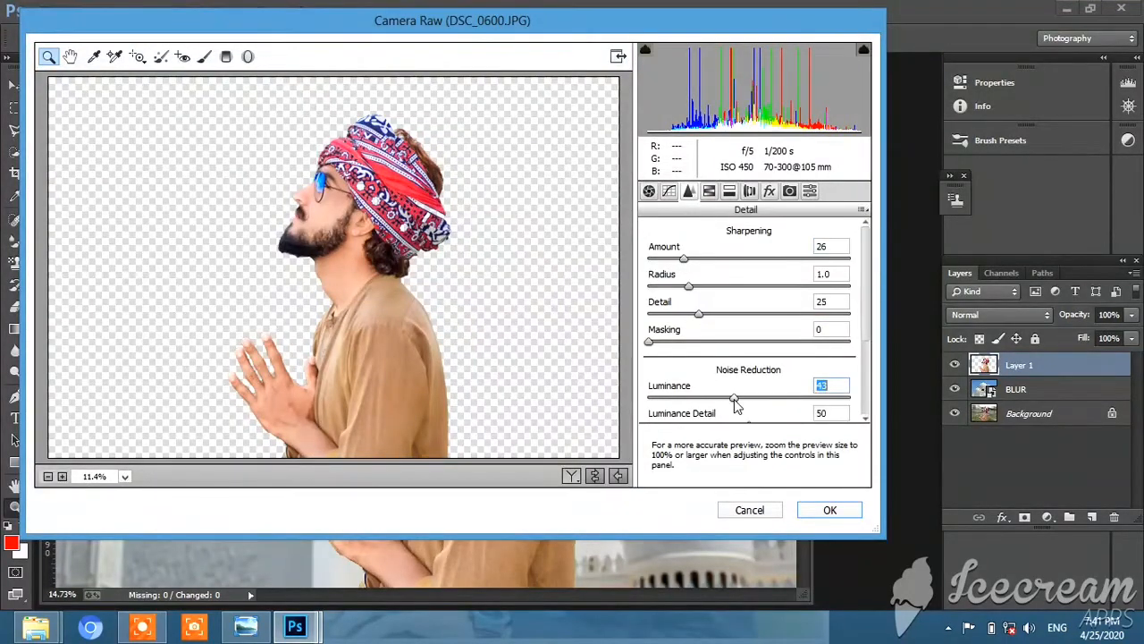
click(832, 510)
click(577, 328)
Reopen the Camera Raw Filter for Layer 1 and set the HSL saturation of Oranges to -12 and Reds to +74
click(267, 11)
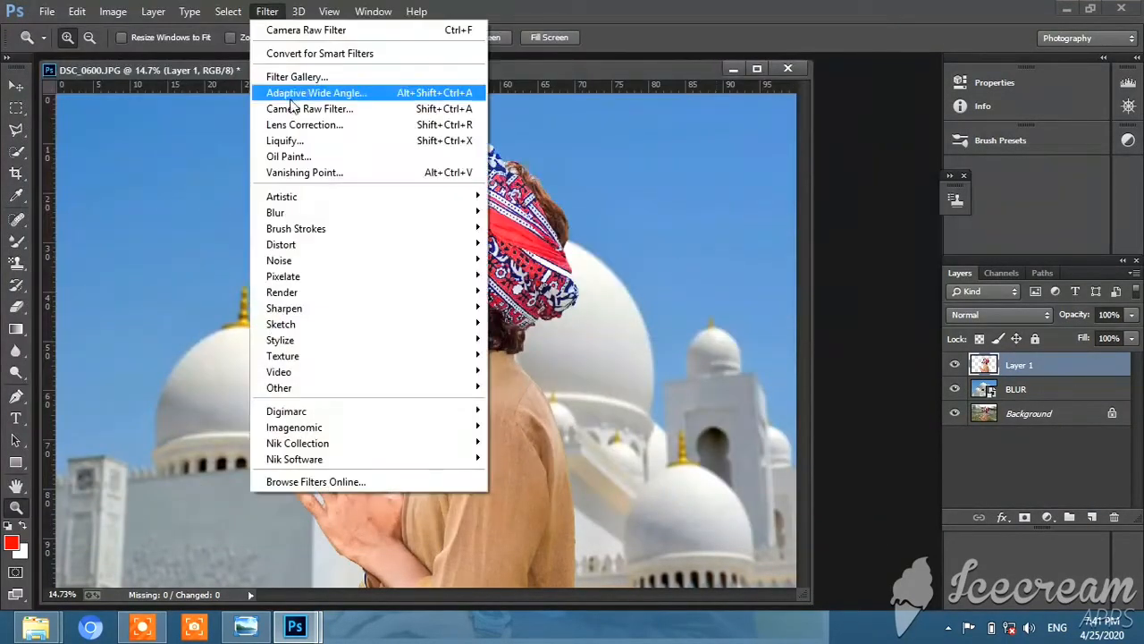
click(295, 109)
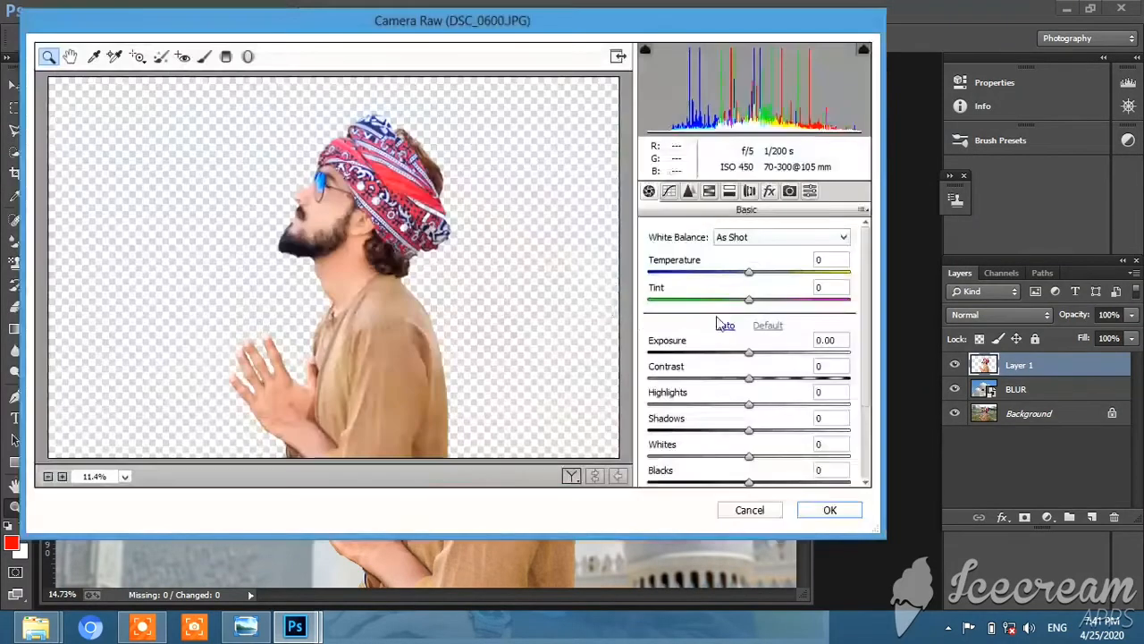
click(710, 192)
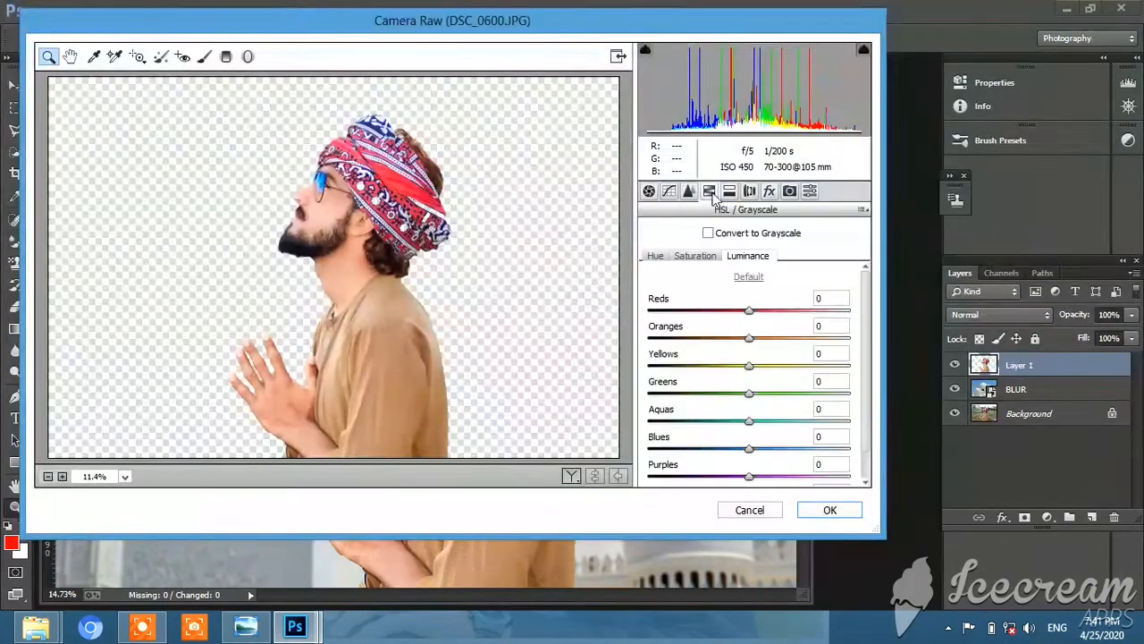
click(695, 256)
click(749, 257)
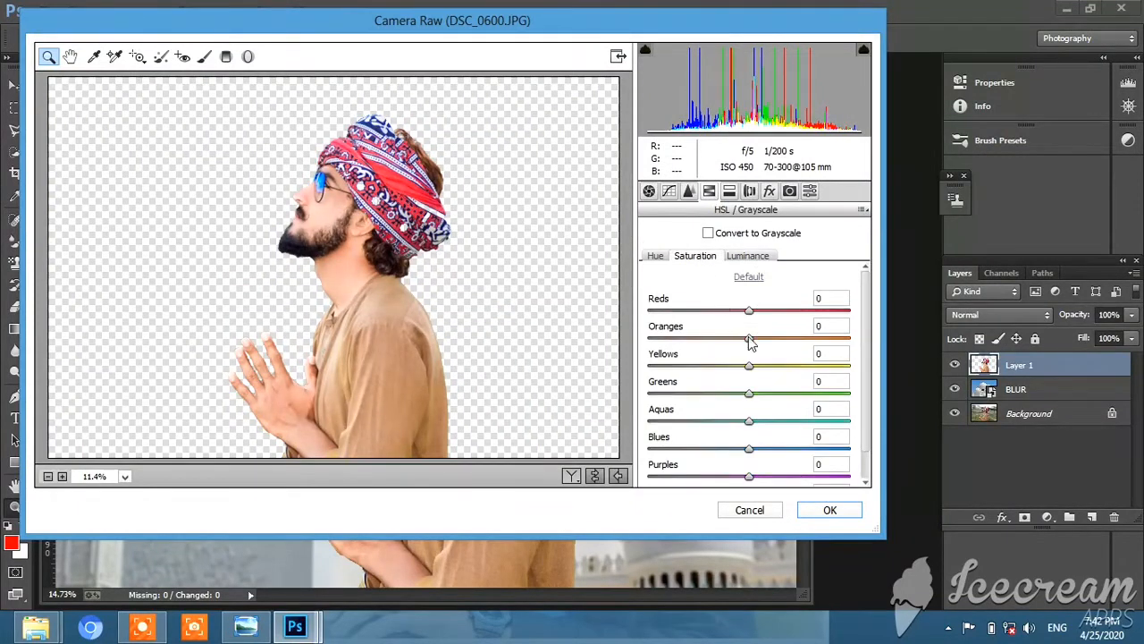
drag(749, 340, 735, 343)
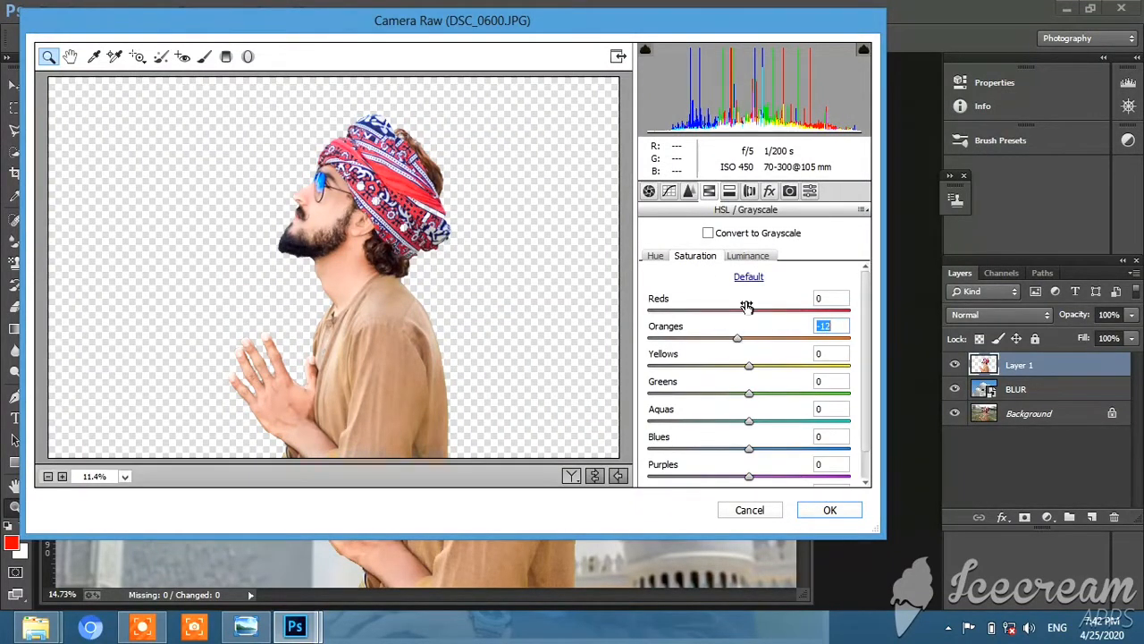
drag(801, 324, 837, 327)
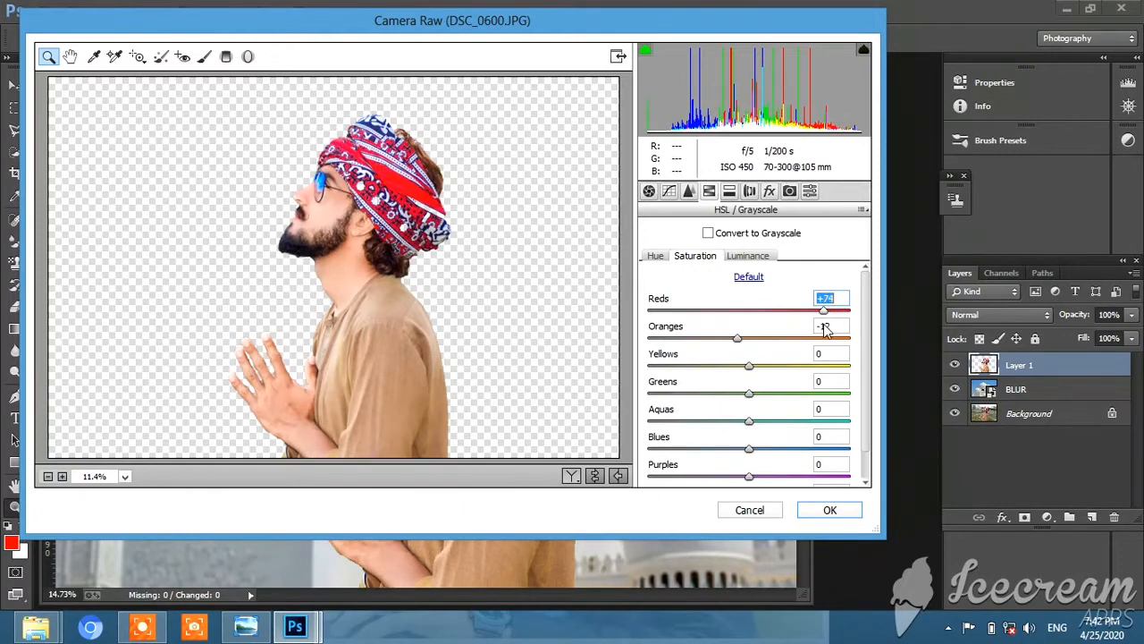
Raise the HSL luminance of Oranges to +15 and apply the Camera Raw adjustments
click(655, 257)
click(708, 259)
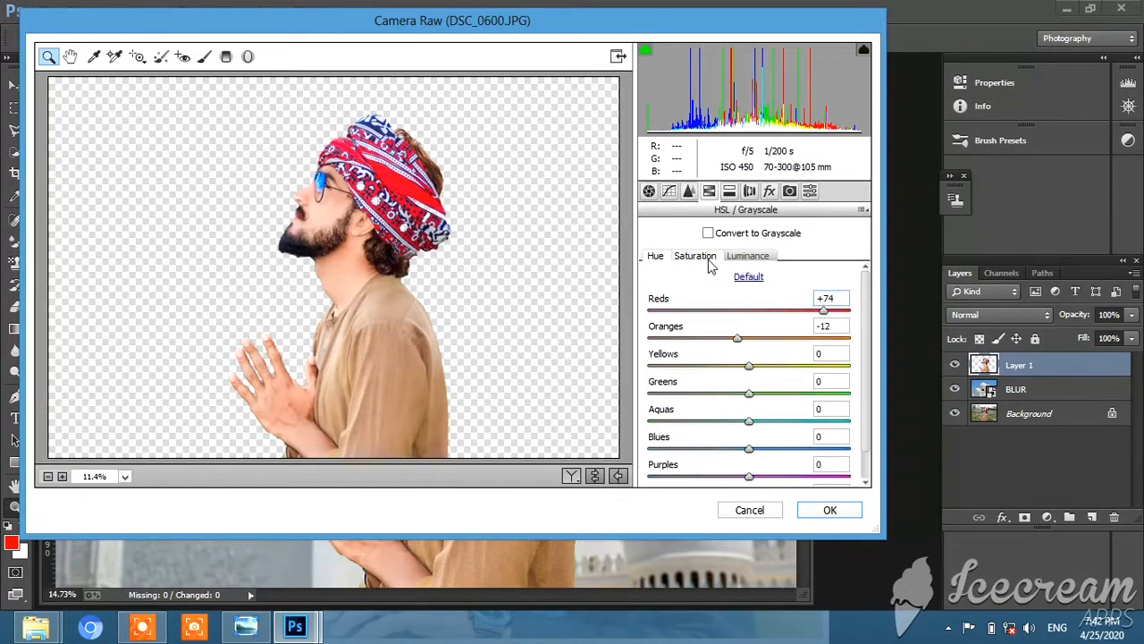
click(758, 257)
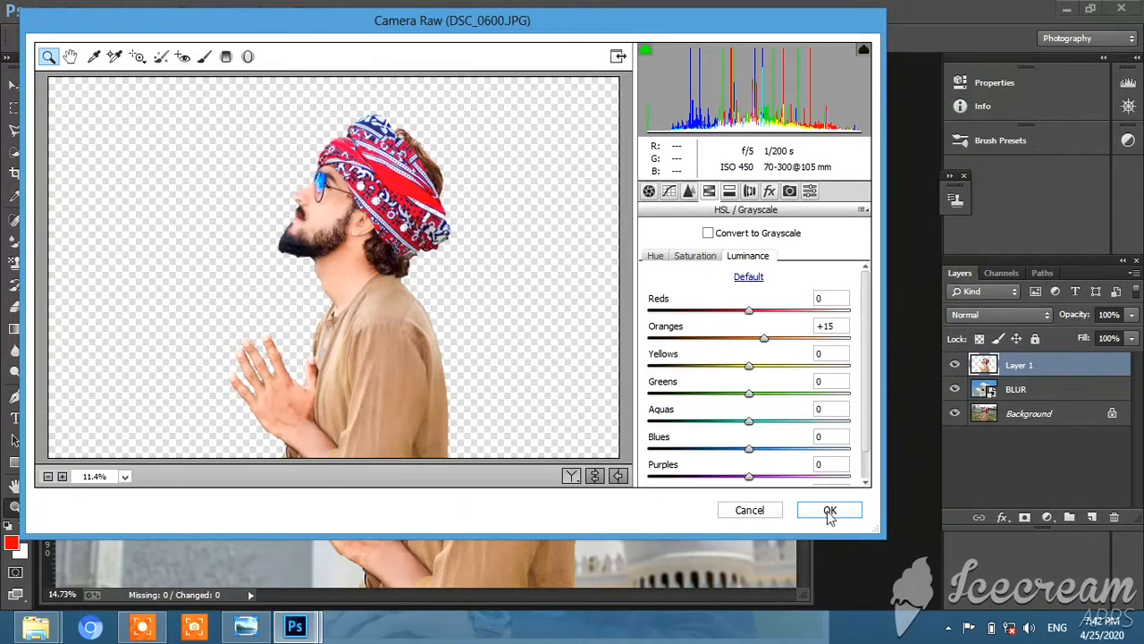
click(828, 510)
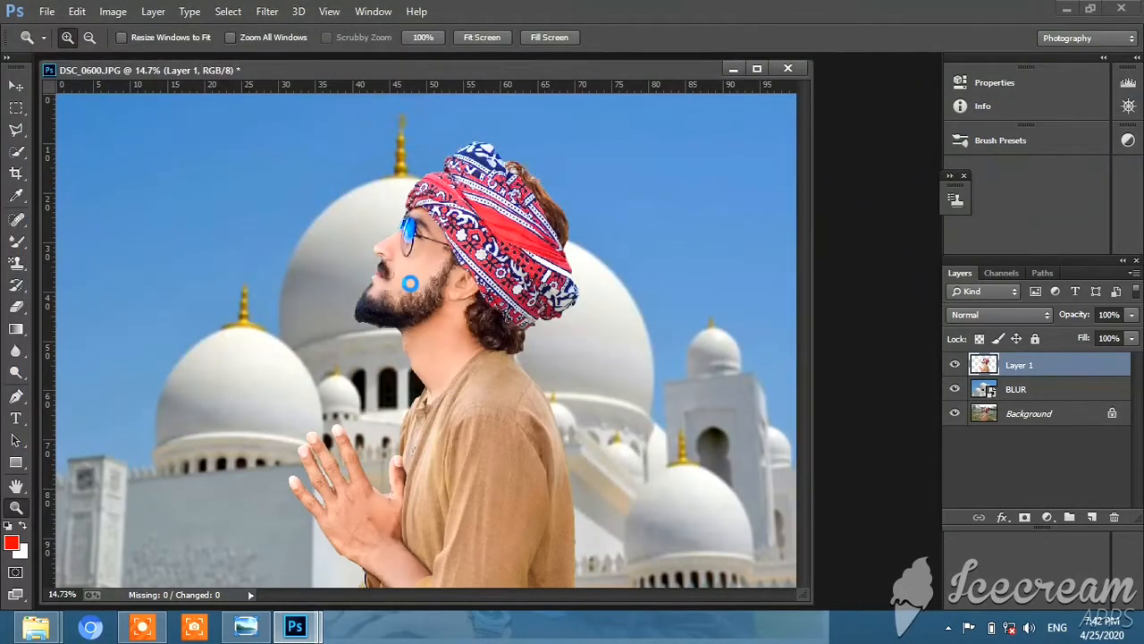
click(142, 626)
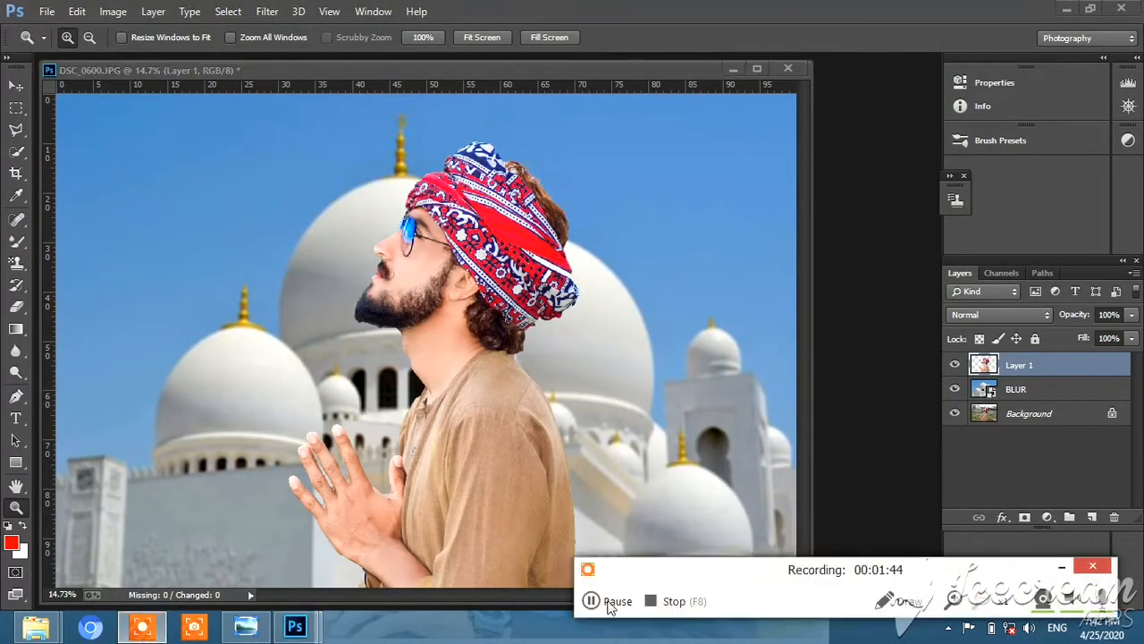
click(610, 607)
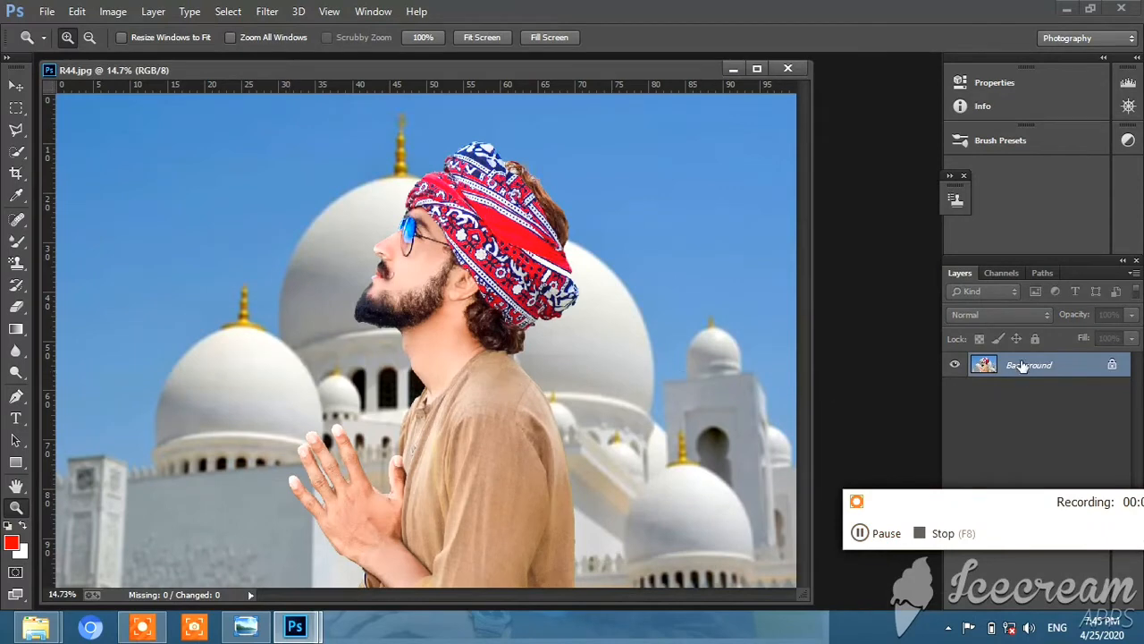
Duplicate the Background layer of R44.jpg
right_click(1022, 366)
click(999, 396)
click(728, 189)
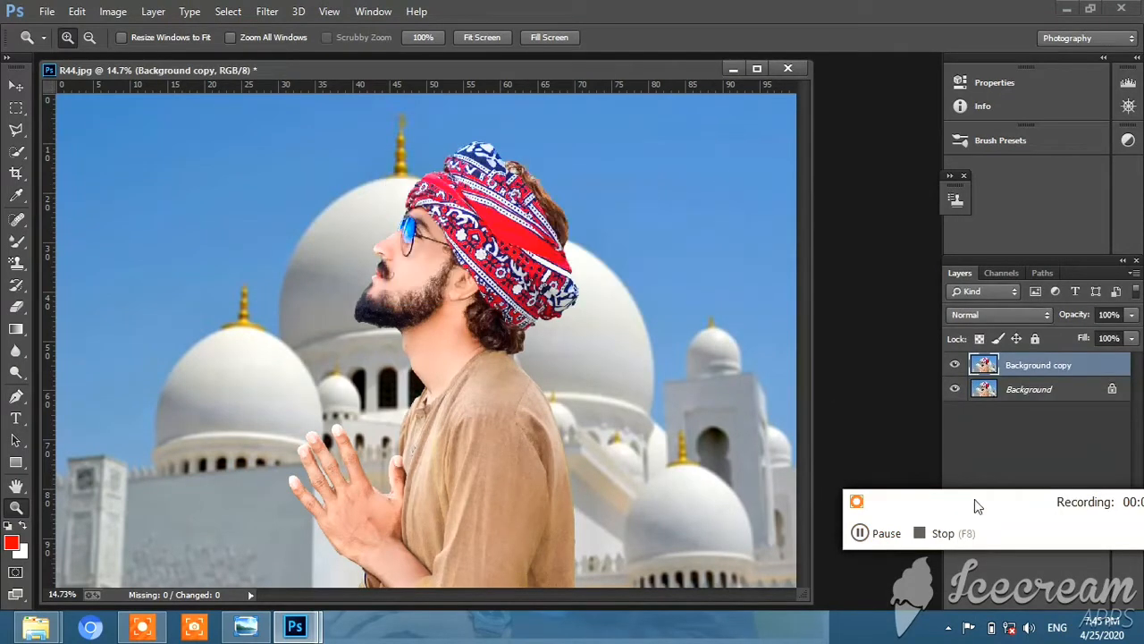
drag(975, 505, 951, 501)
right_click(291, 293)
click(317, 225)
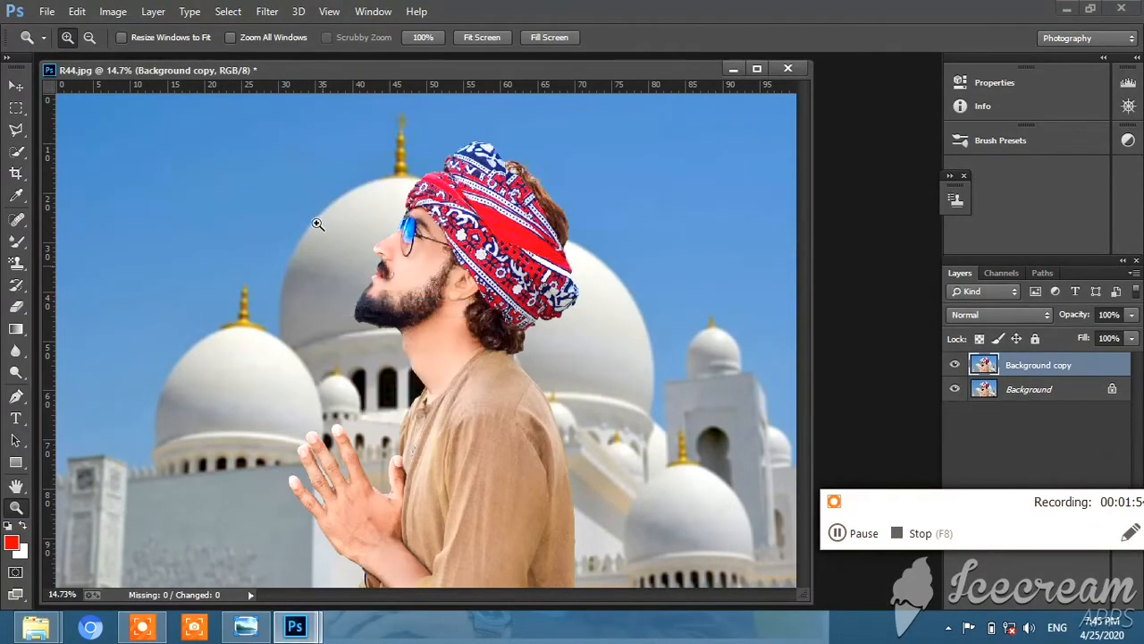
Apply the Camera Raw Filter to the Background copy with a sharpening Amount of 28 and Luminance noise reduction of 39
click(267, 10)
click(295, 103)
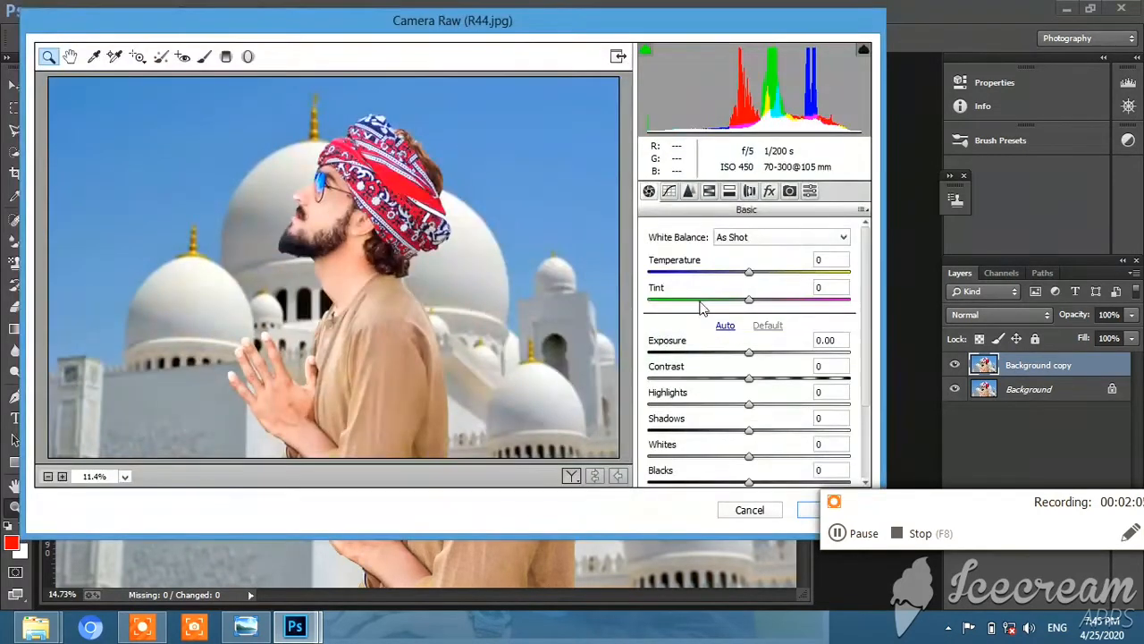
click(688, 191)
click(688, 260)
click(727, 398)
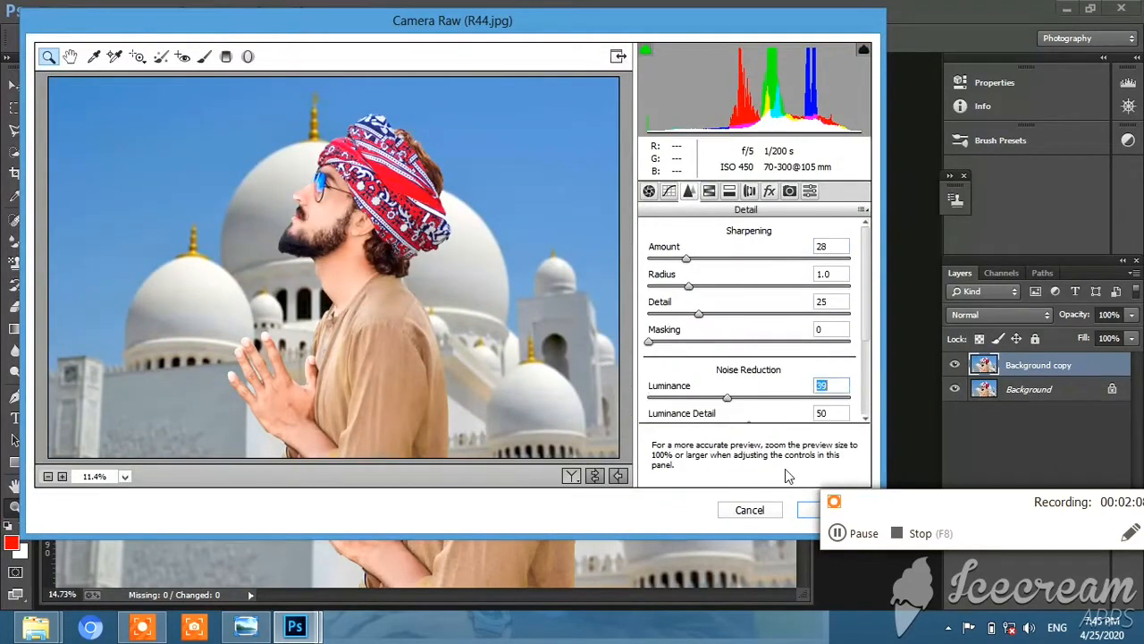
click(810, 512)
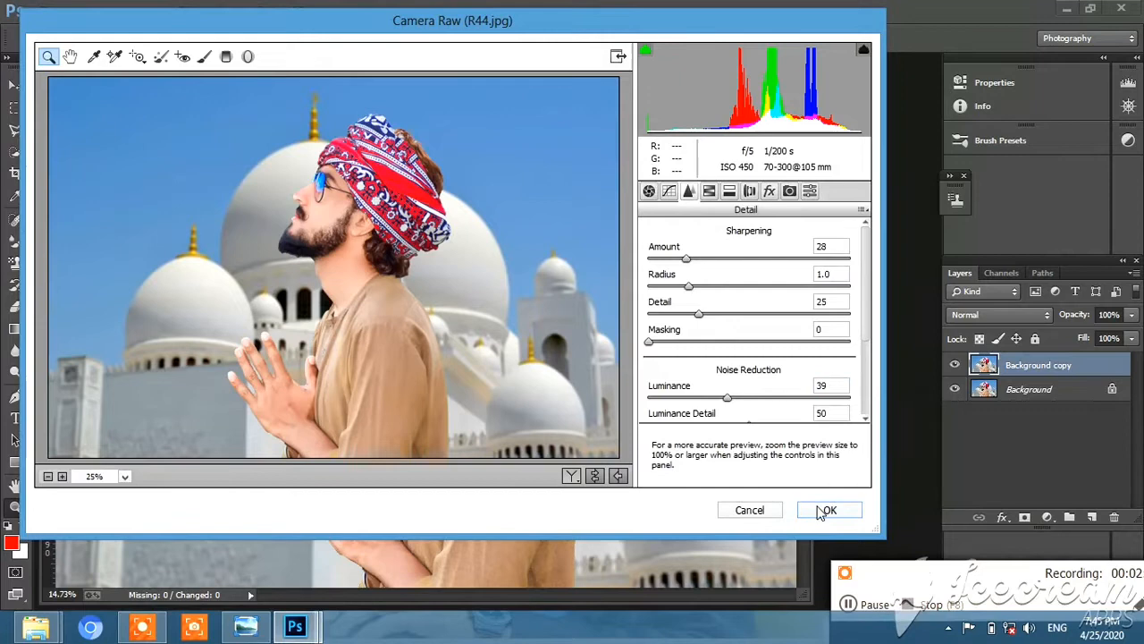
click(824, 510)
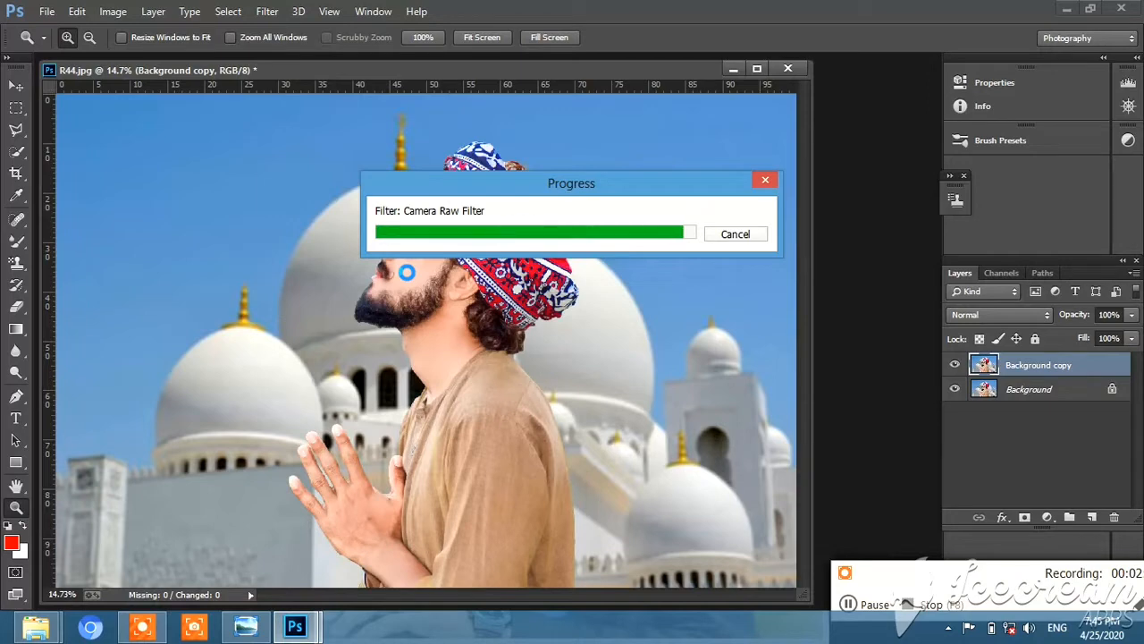
Get the Mixer Brush ready for close work on the man's cheek with a brush size of 41 px
drag(308, 201, 532, 352)
drag(229, 141, 449, 346)
key(b)
click(71, 39)
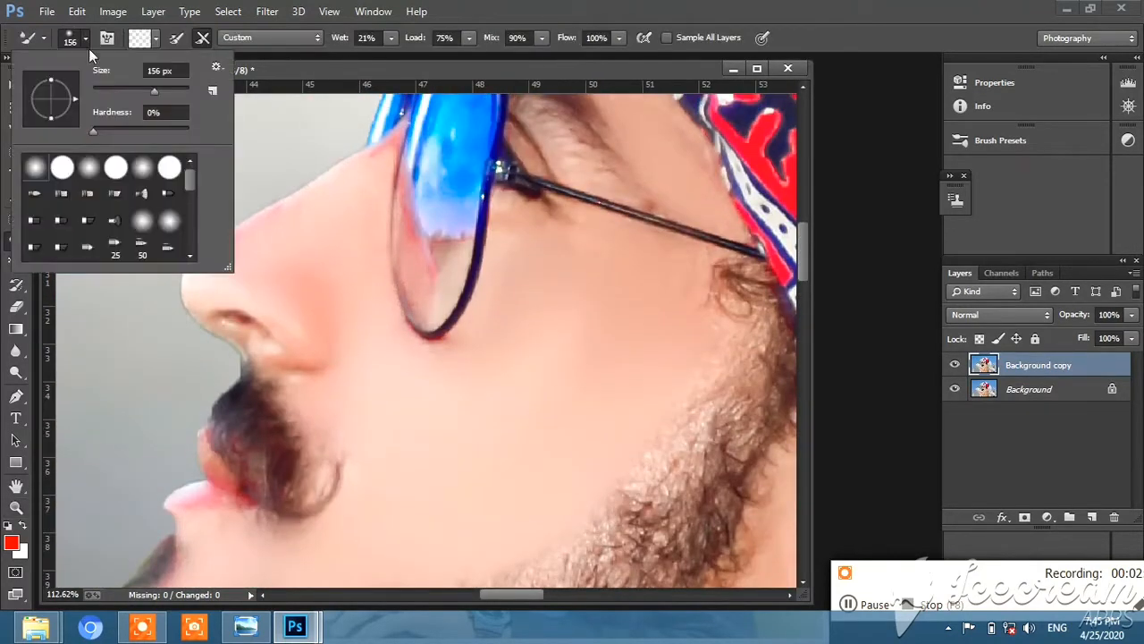
click(160, 70)
text(41)
key(Return)
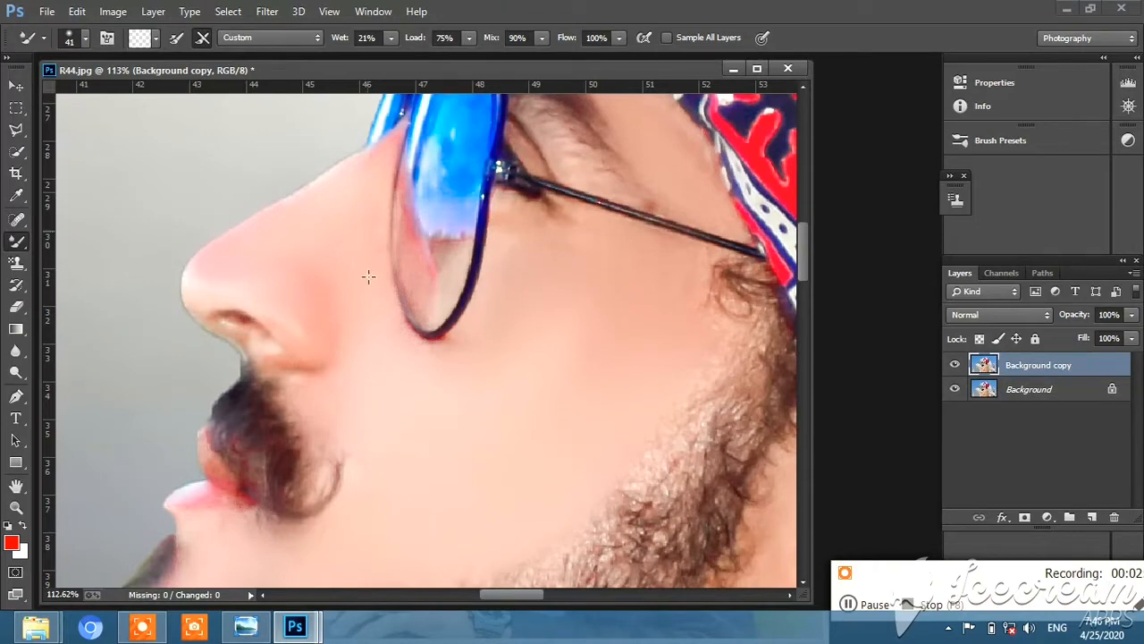
scroll(630, 330, down, 1)
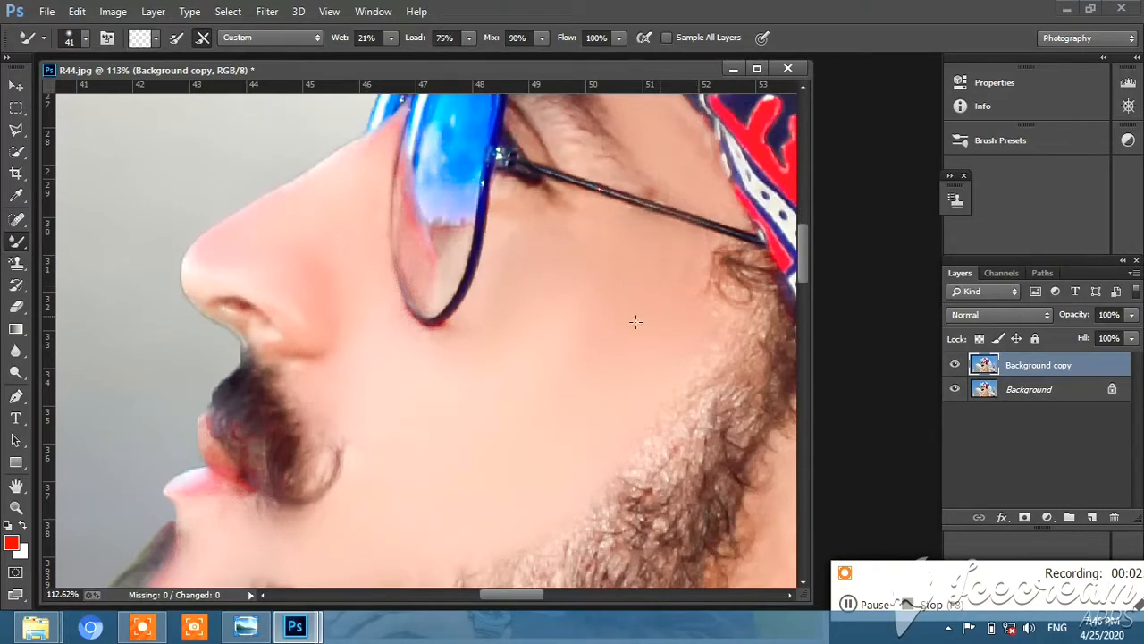
scroll(635, 322, down, 3)
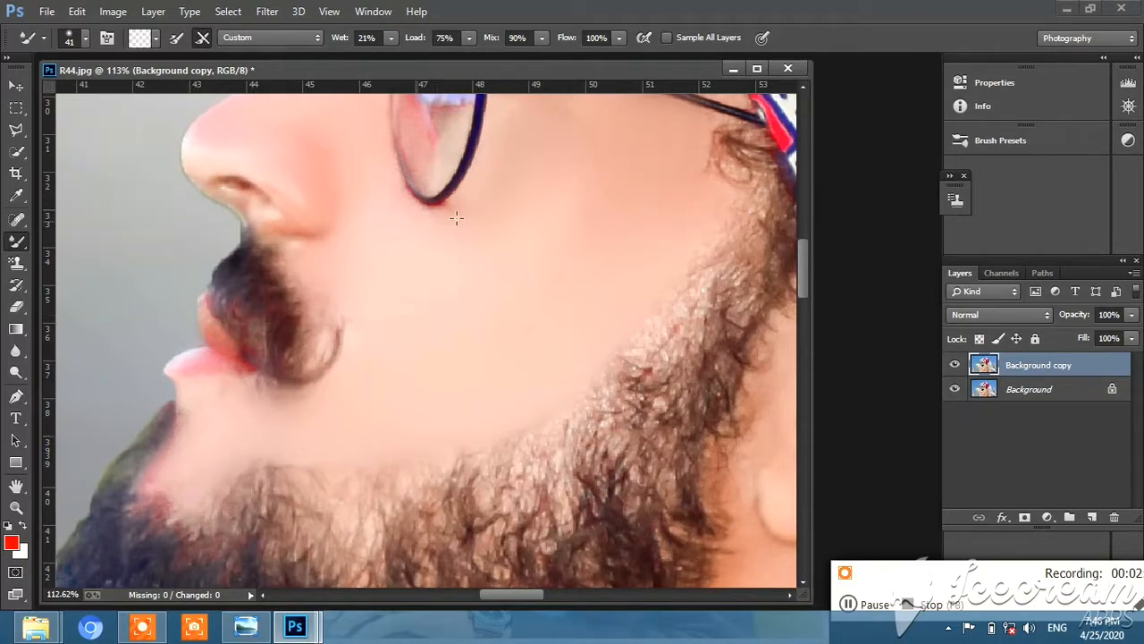
Fit the whole image in view and duplicate the Background copy layer
click(16, 504)
key(ctrl+0)
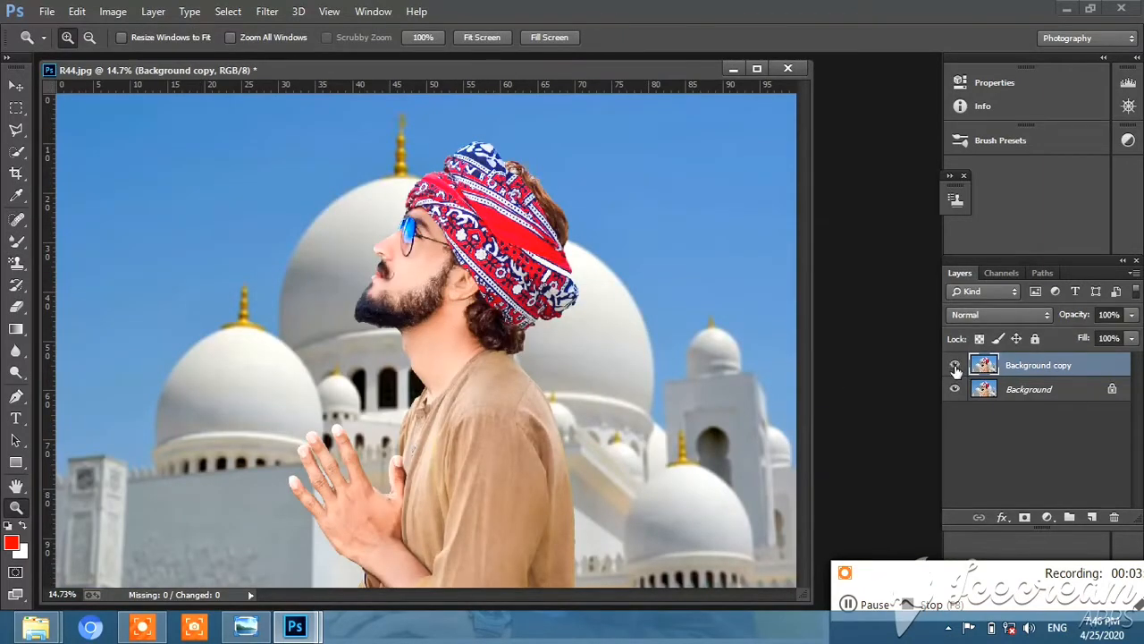
right_click(1006, 367)
click(706, 146)
click(738, 191)
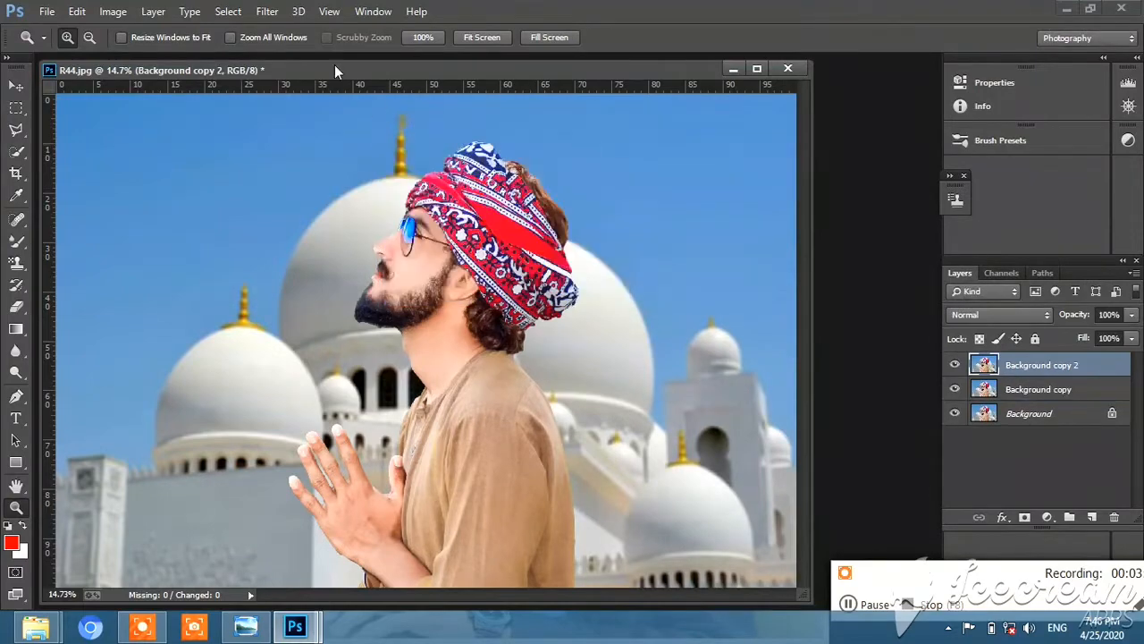
click(267, 11)
click(329, 123)
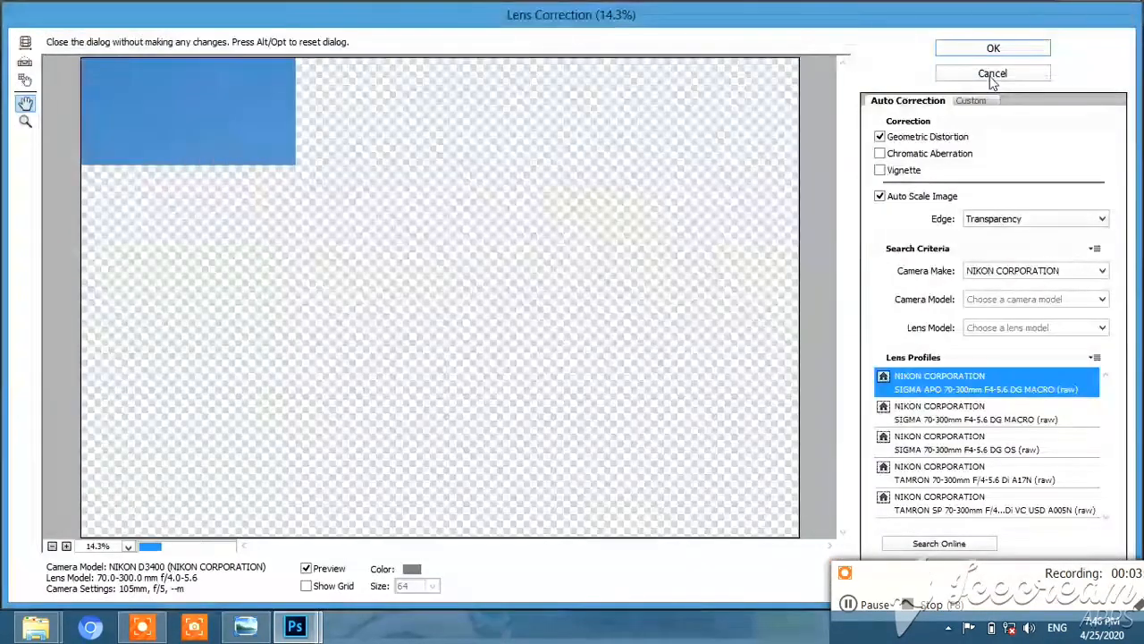
click(992, 75)
Open the Camera Raw Filter on Background copy 2, set Contrast +10, Highlights -56 and Shadows +44, and raise the Blacks
click(266, 11)
click(294, 109)
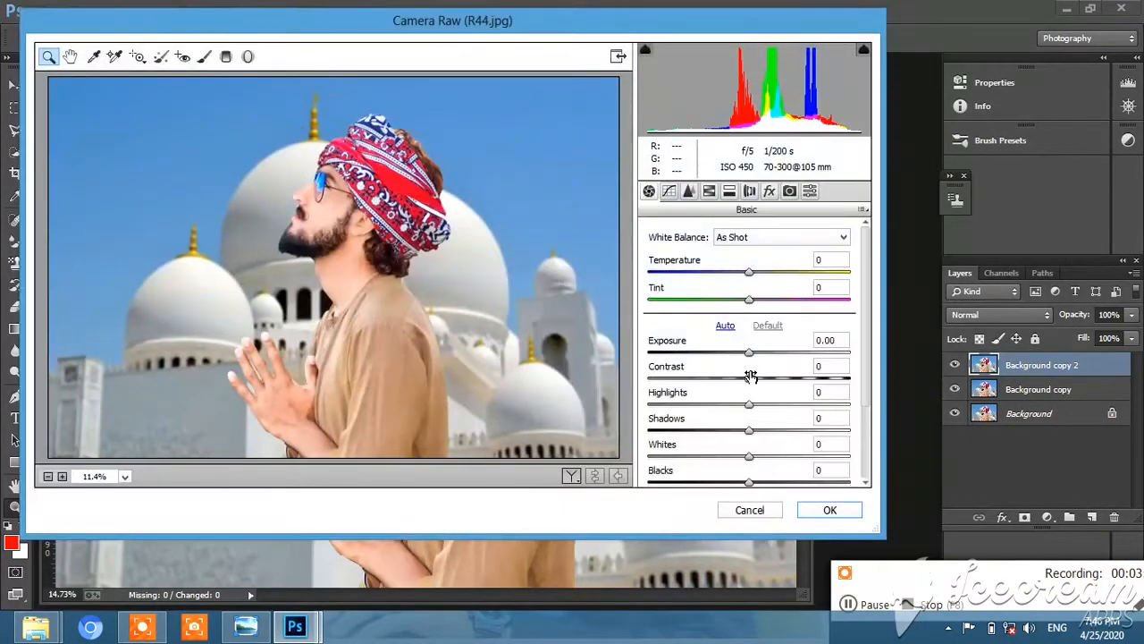
drag(750, 375, 760, 379)
drag(700, 418, 792, 438)
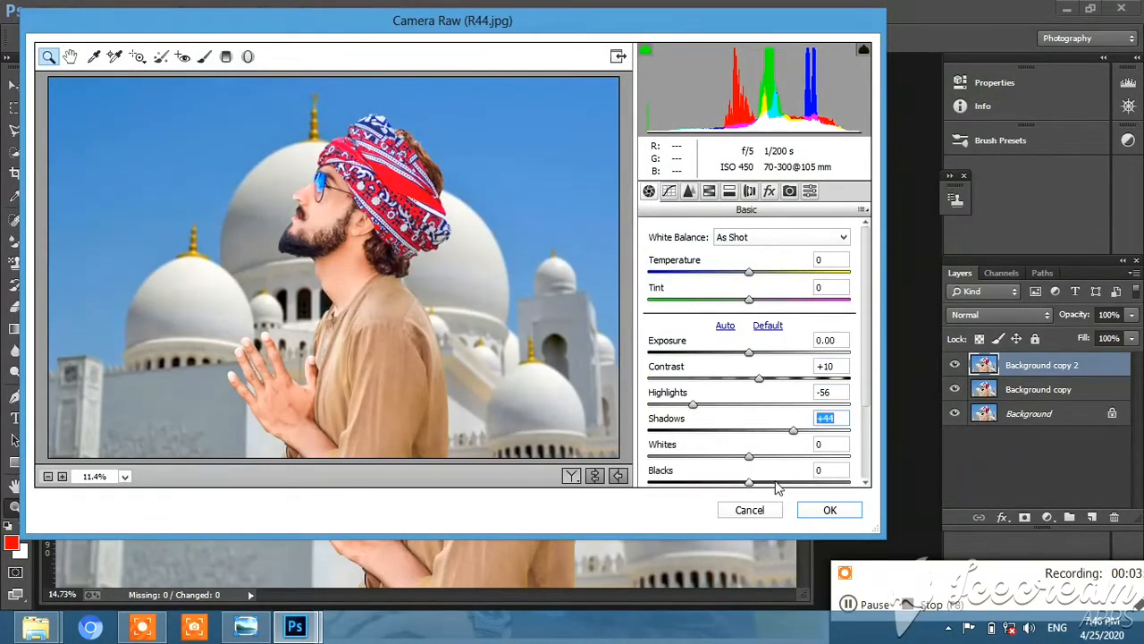
mouse_move(777, 485)
mouse_down()
mouse_move(795, 486)
mouse_move(769, 476)
mouse_up()
scroll(795, 475, down, 2)
Set the HSL luminance of Reds to +5 and Oranges to +3, and check the man's face up close
click(710, 192)
click(702, 258)
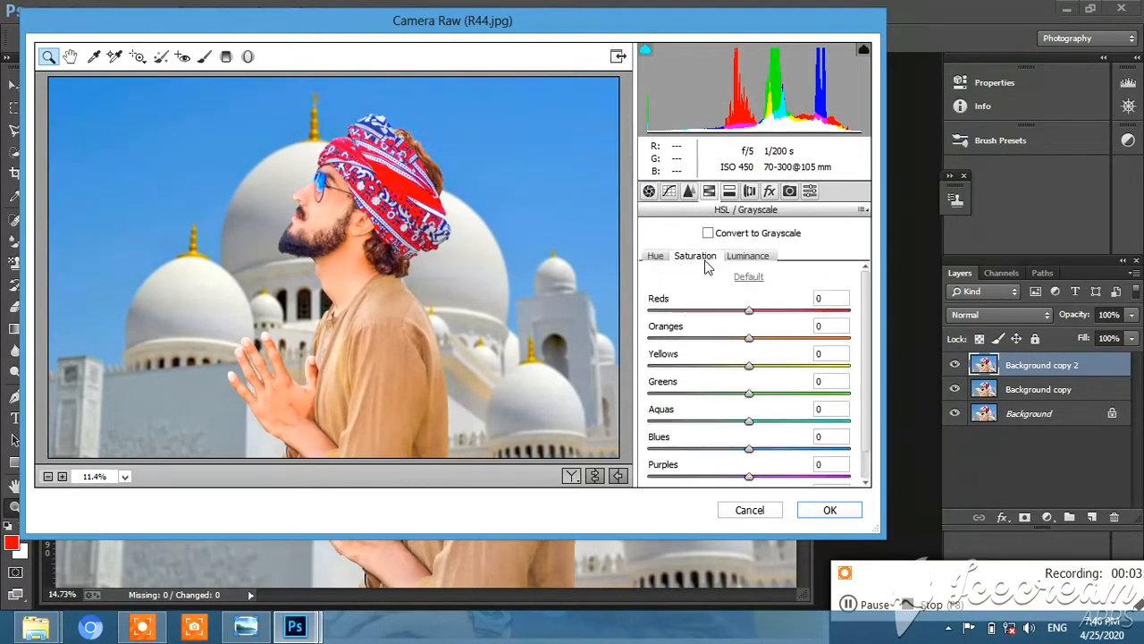
click(740, 259)
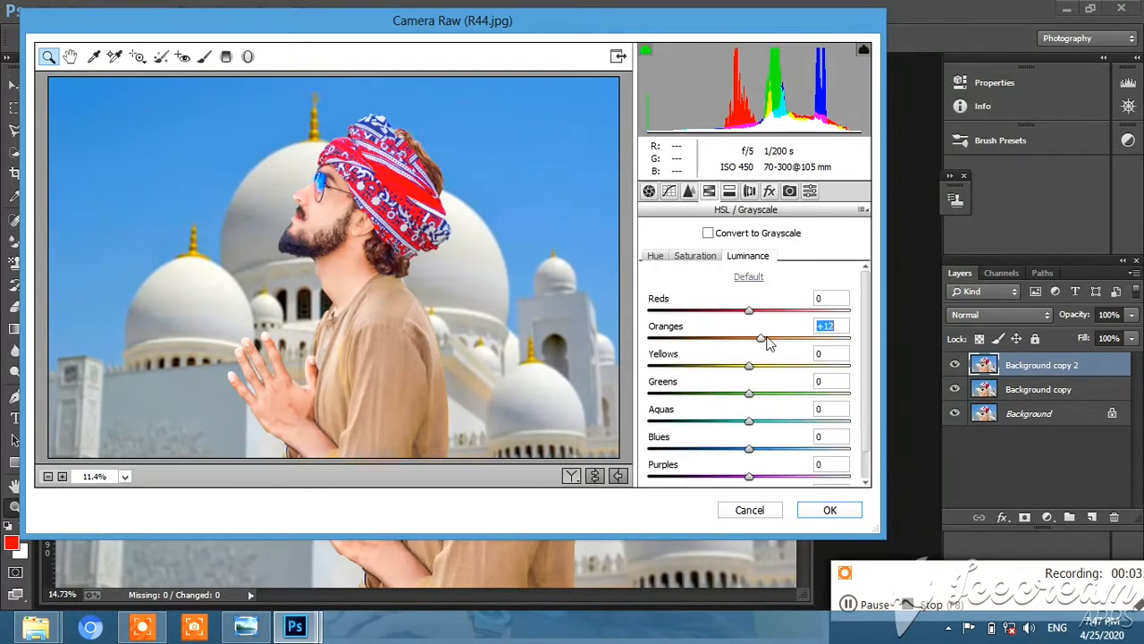
drag(760, 341, 764, 314)
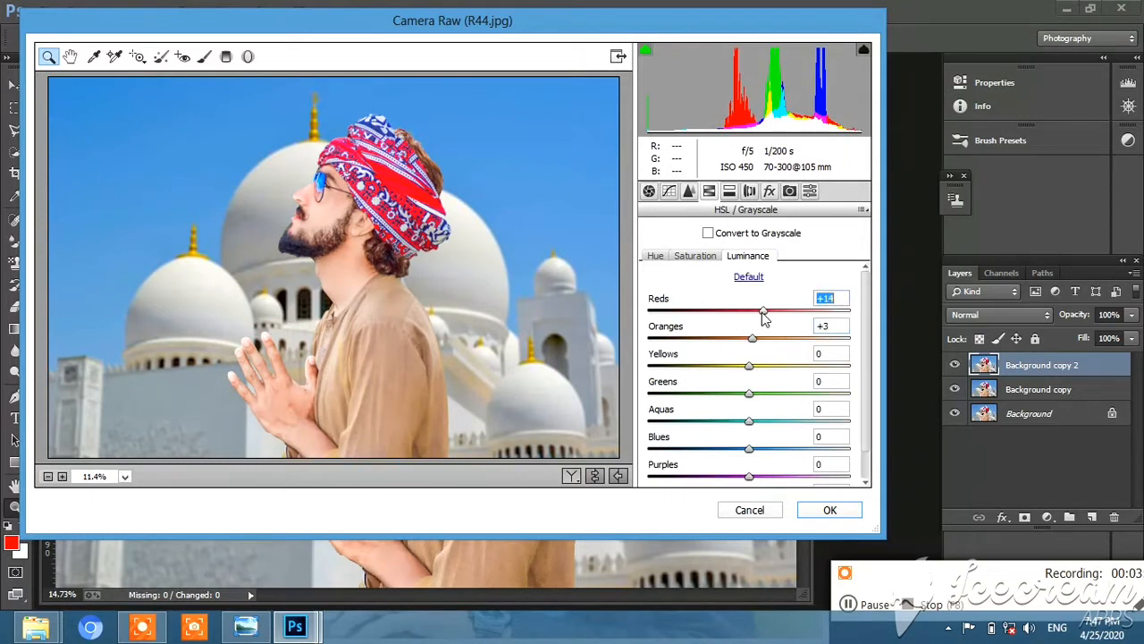
drag(301, 219, 374, 287)
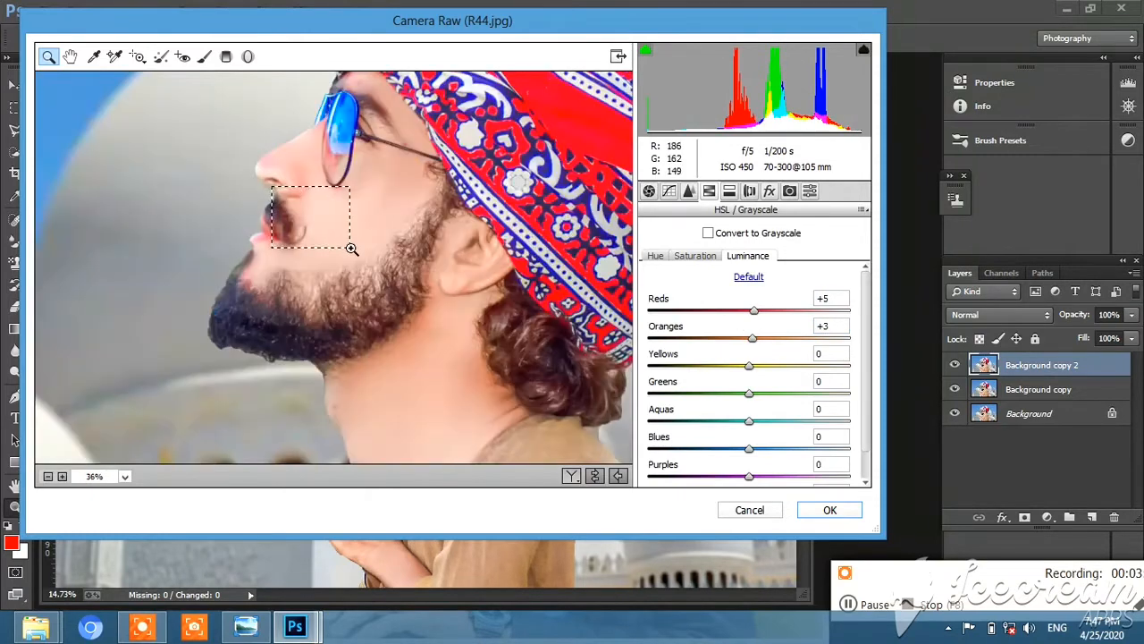
right_click(355, 252)
click(409, 341)
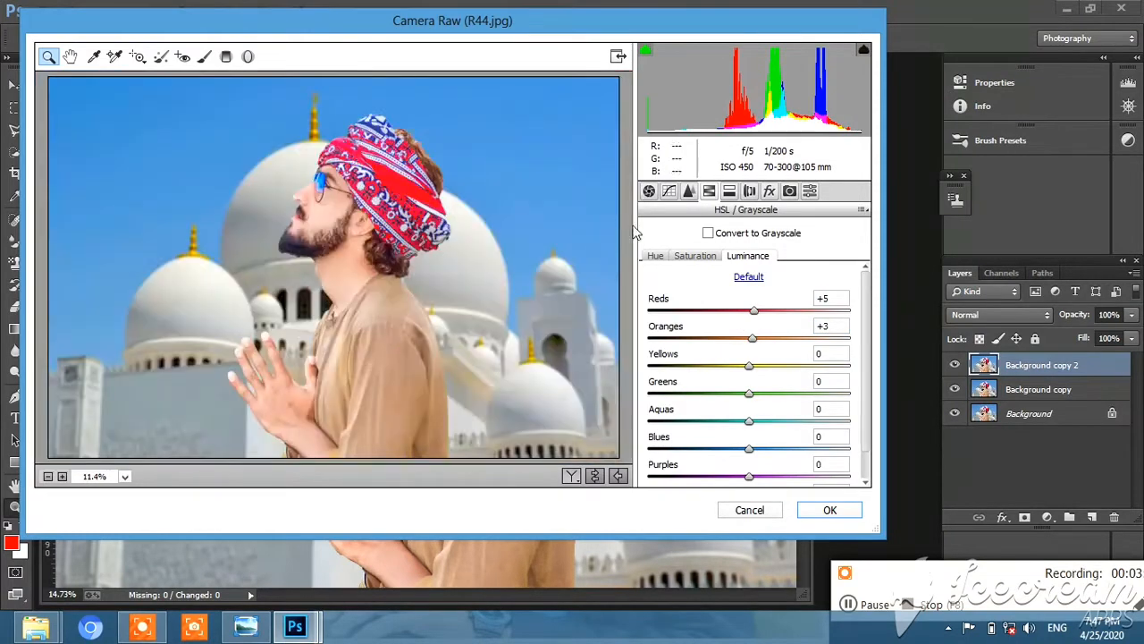
Split-tone the highlights with Hue 150 and Saturation 16, and apply the Camera Raw adjustments
click(688, 192)
click(709, 192)
click(730, 191)
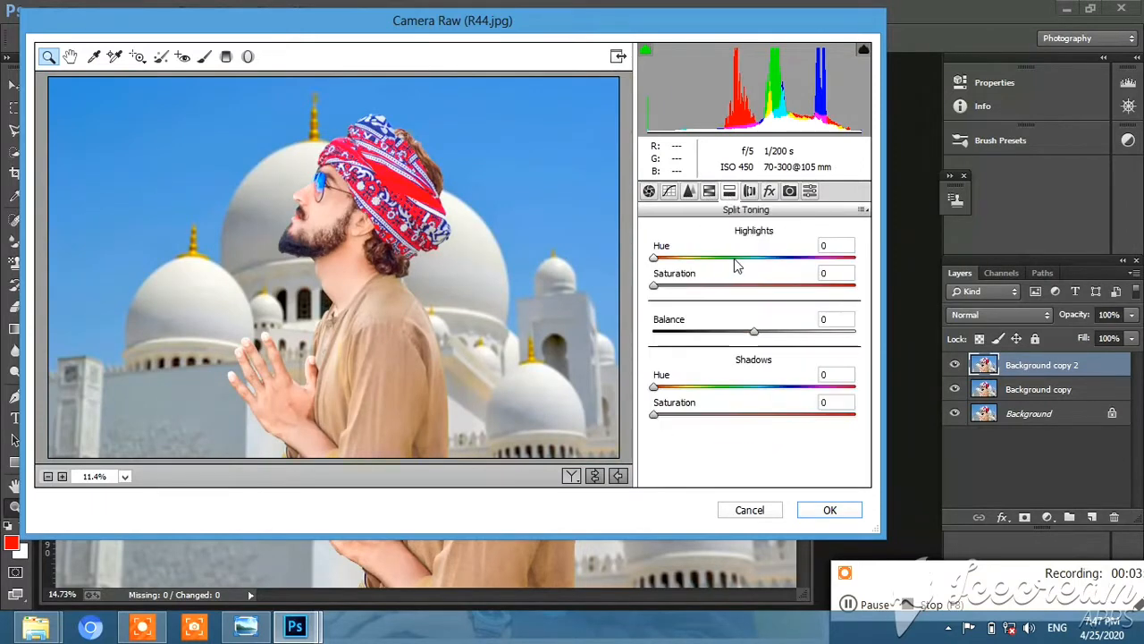
click(737, 257)
drag(659, 290, 679, 295)
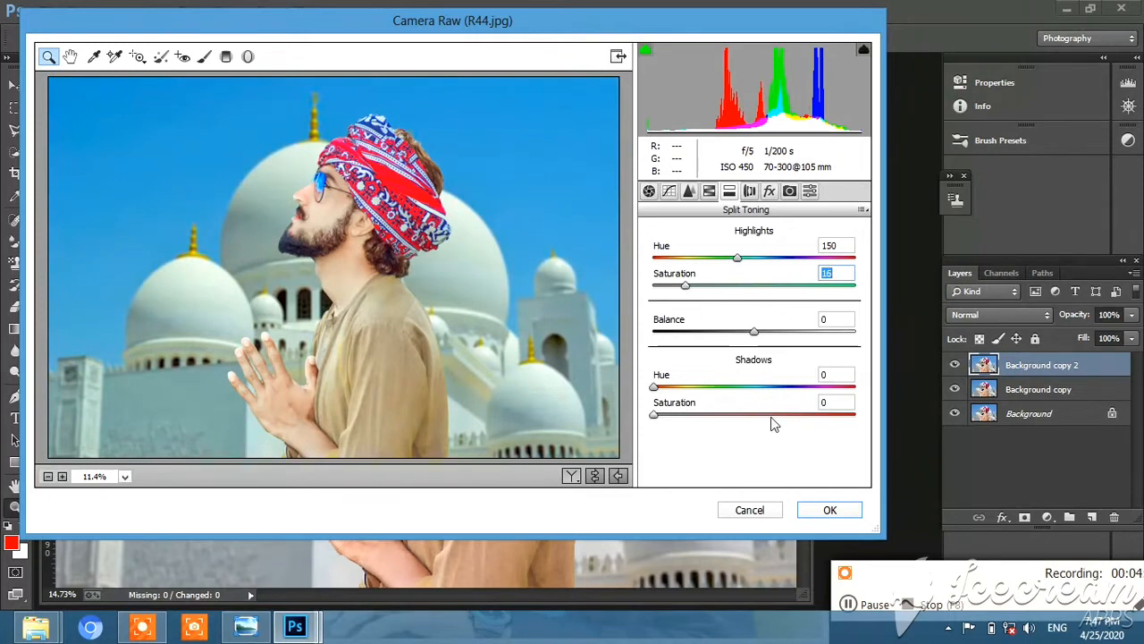
click(816, 513)
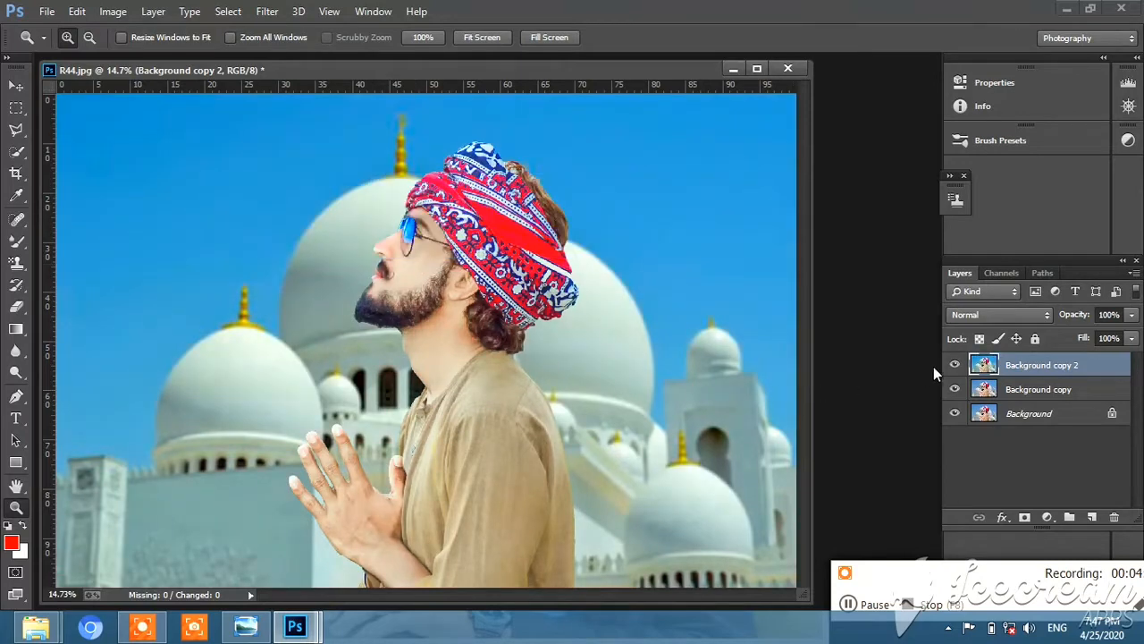
Merge Background copy 2 down and adjust the HSL saturation of Aquas and Blues on the merged layer with the Camera Raw Filter
right_click(1024, 369)
click(708, 478)
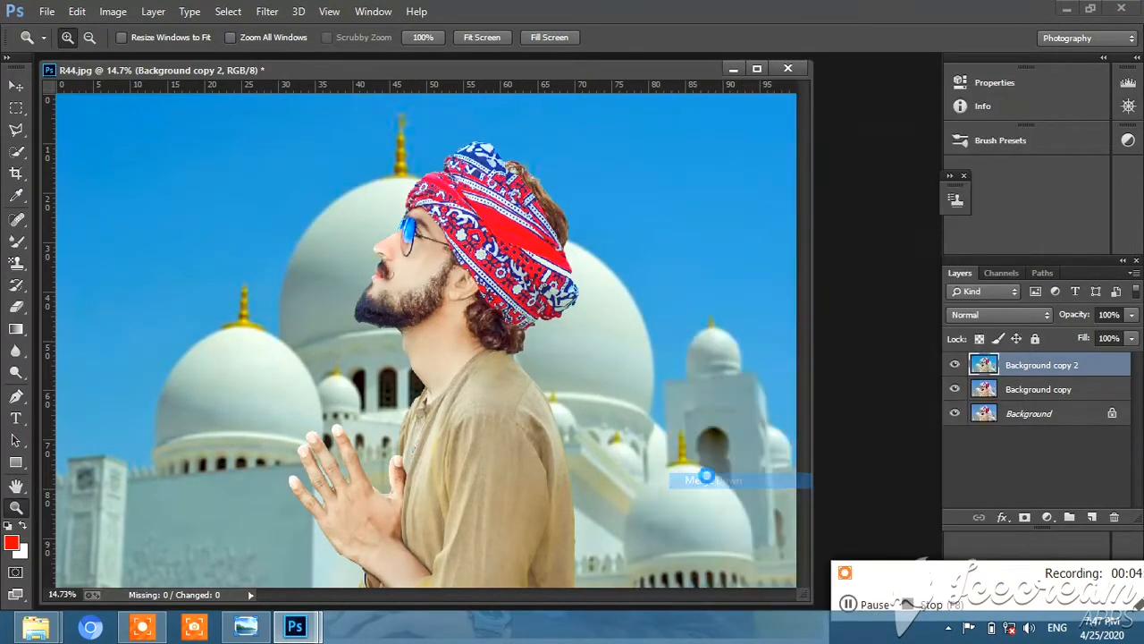
click(268, 10)
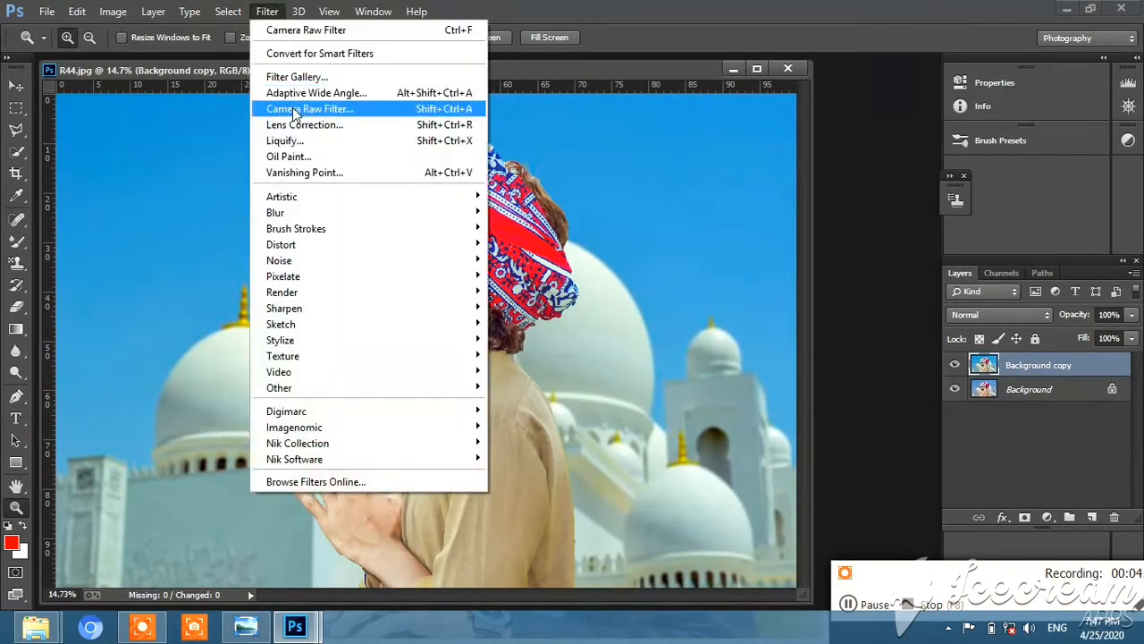
click(322, 107)
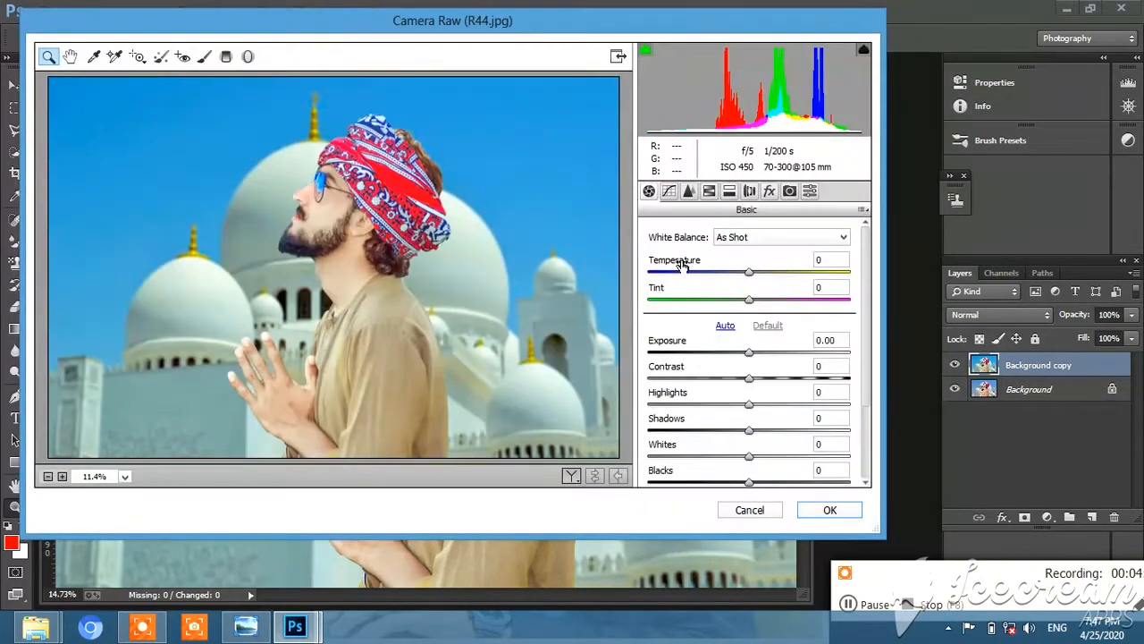
click(709, 190)
click(695, 256)
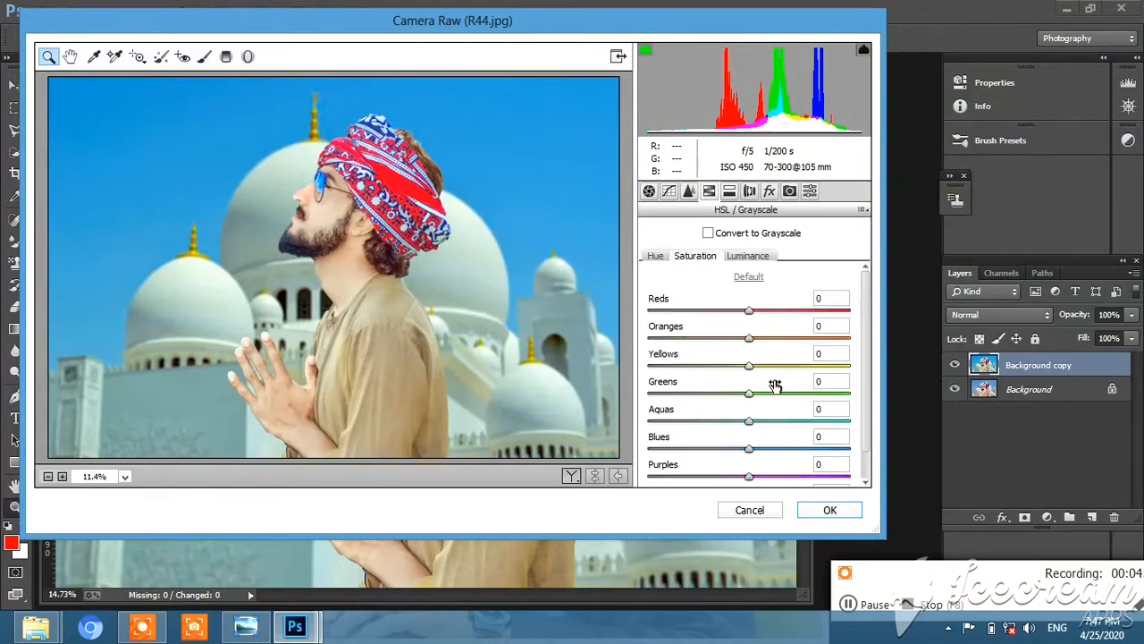
drag(797, 422, 776, 438)
click(827, 508)
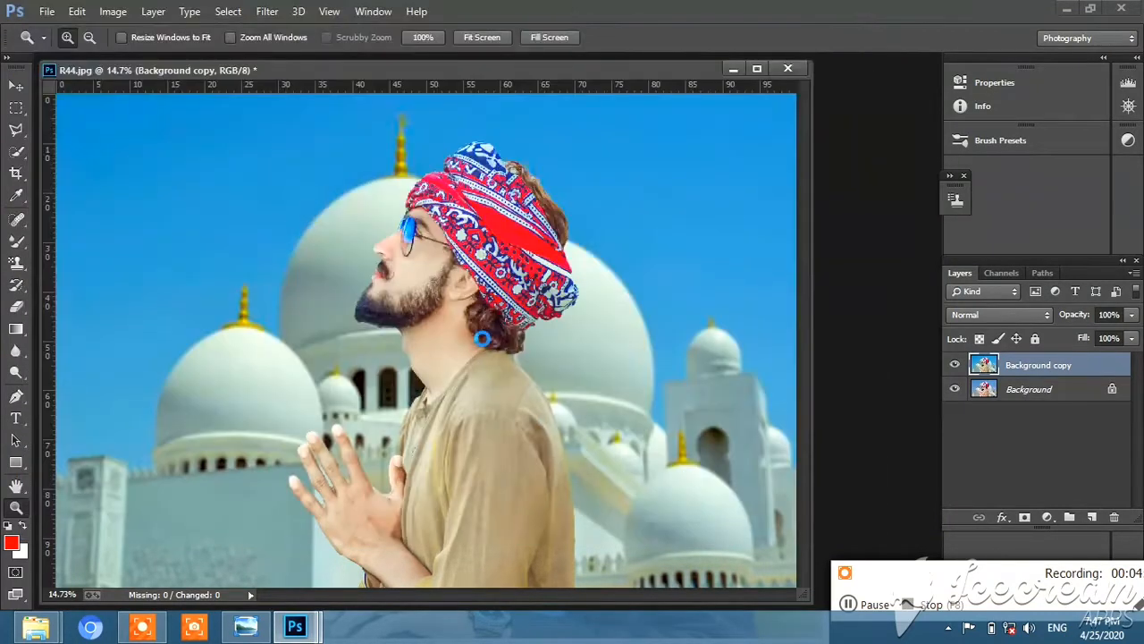
Compare the image with and without the Background copy layer, and duplicate that layer
right_click(334, 260)
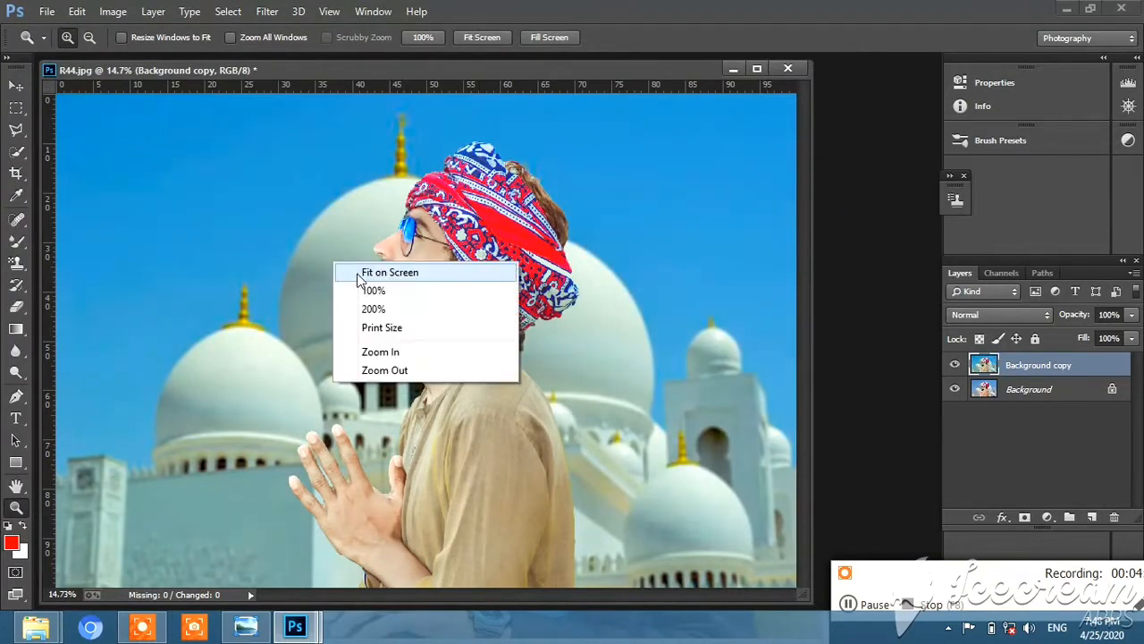
click(358, 275)
click(954, 367)
click(954, 366)
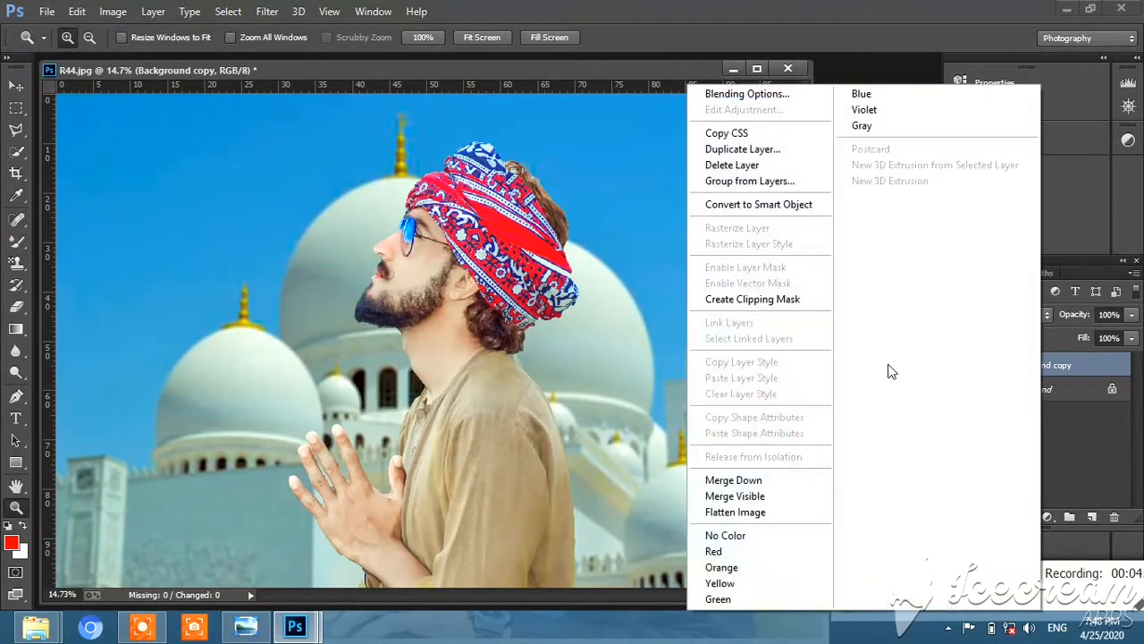
right_click(1041, 371)
click(726, 149)
click(718, 190)
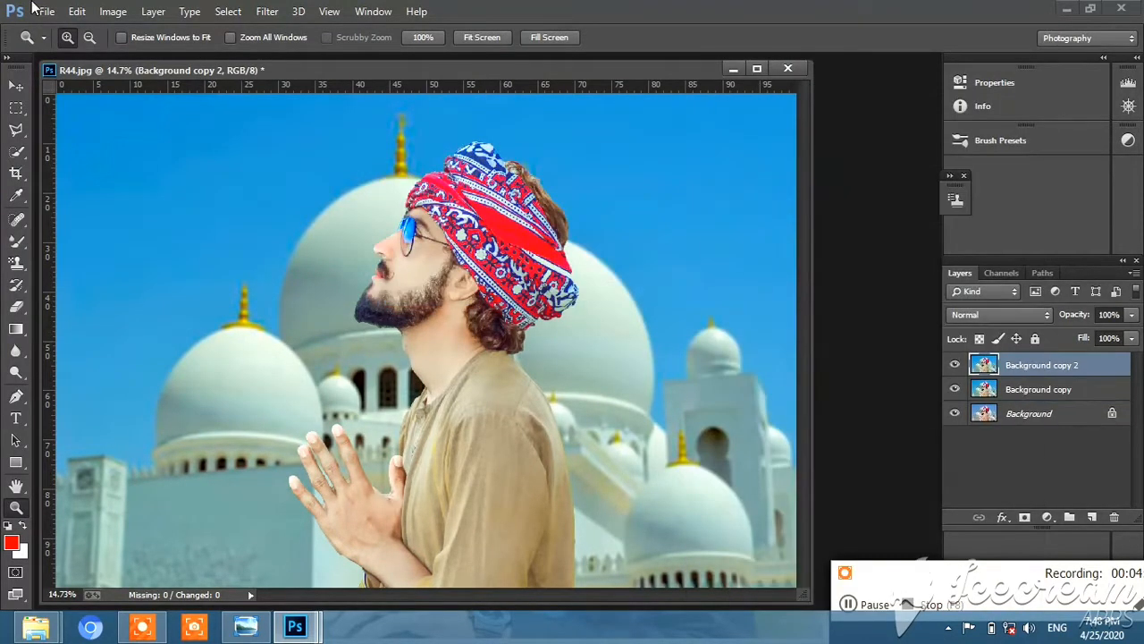
Place the BADAL cloud image from drive E: as an embedded layer and move it in front of the man's face
drag(1024, 570, 1026, 597)
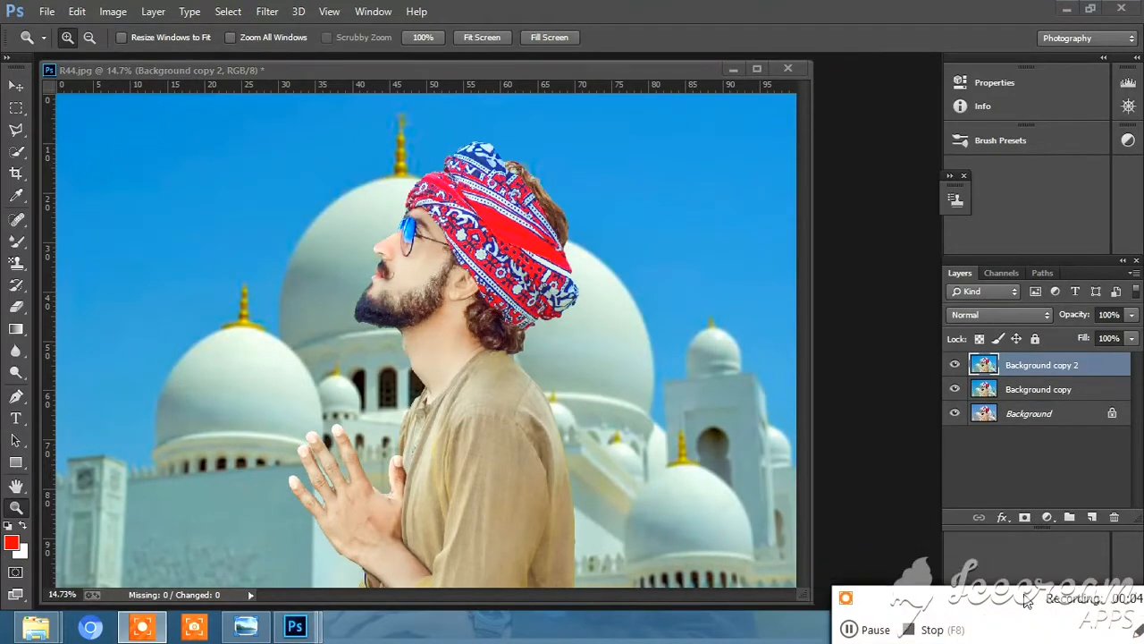
click(48, 11)
click(88, 250)
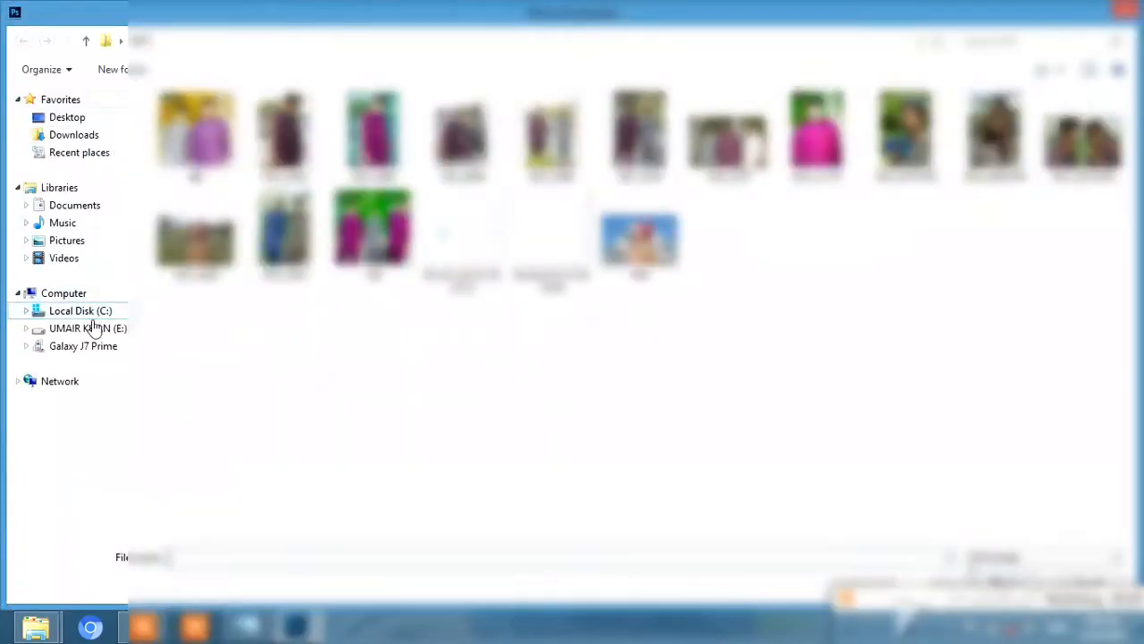
click(89, 328)
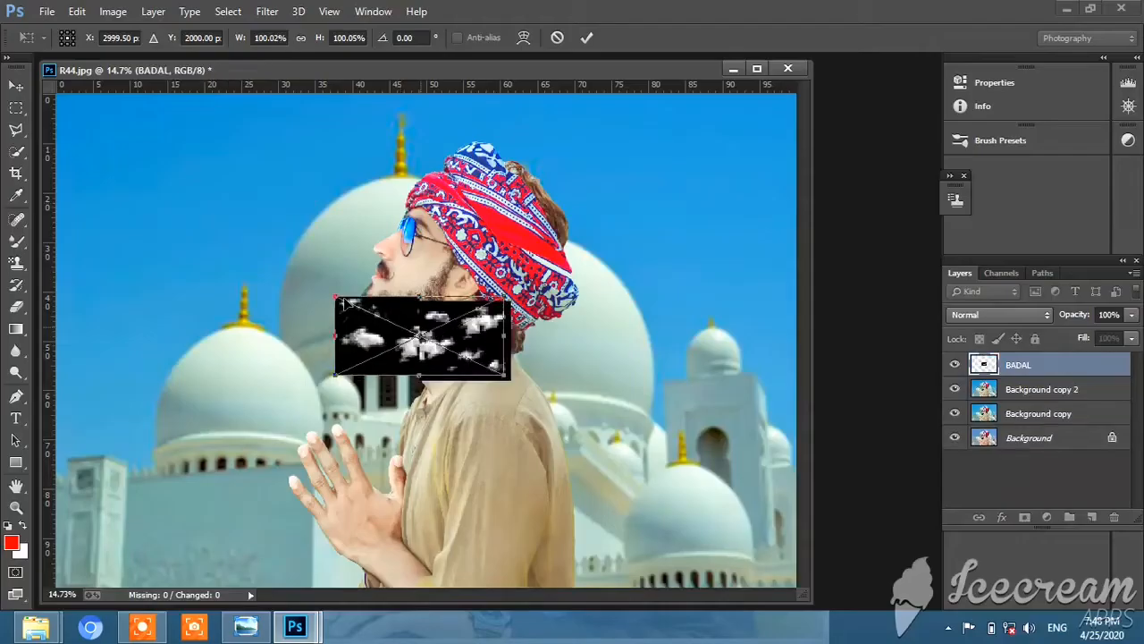
drag(421, 338, 254, 239)
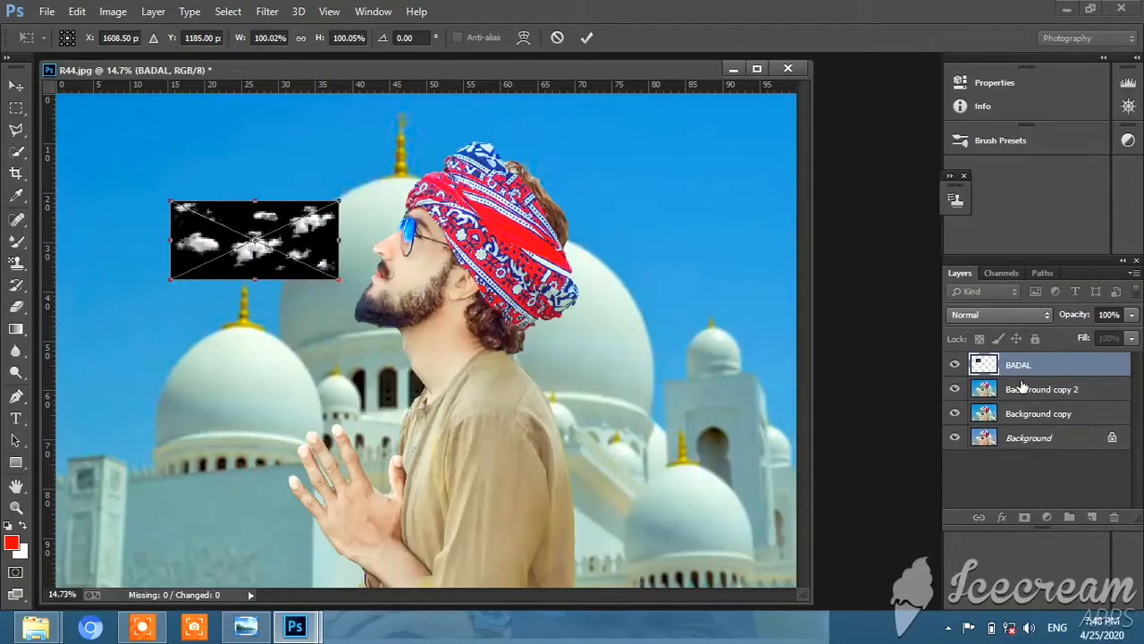
Try the Multiply blend mode on the placed BADAL layer
click(992, 315)
click(974, 53)
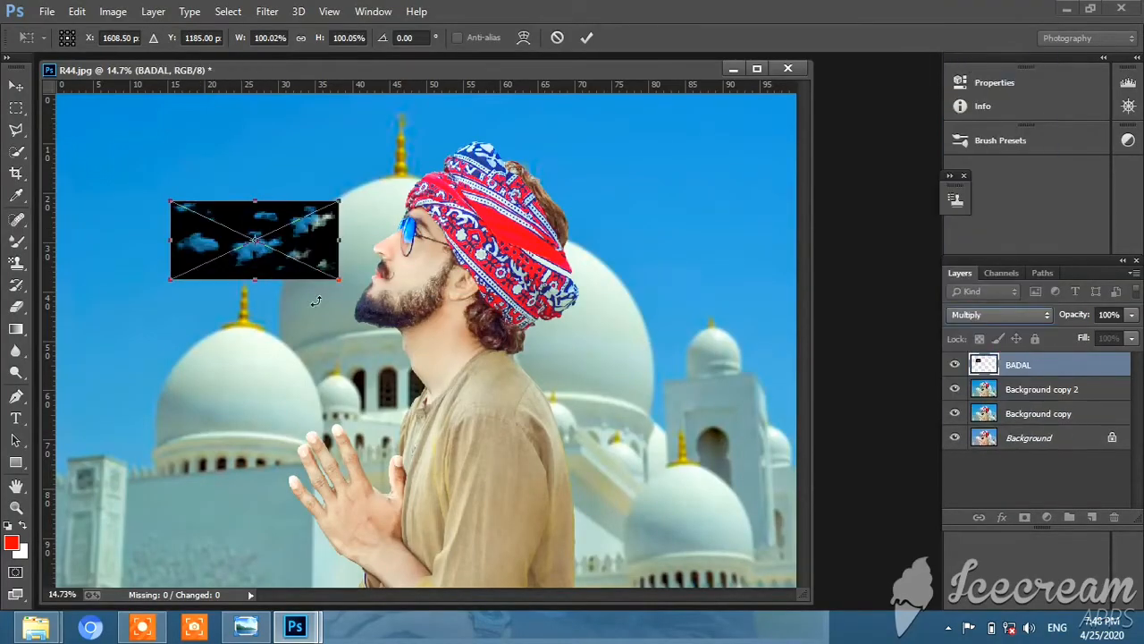
click(1019, 318)
click(983, 54)
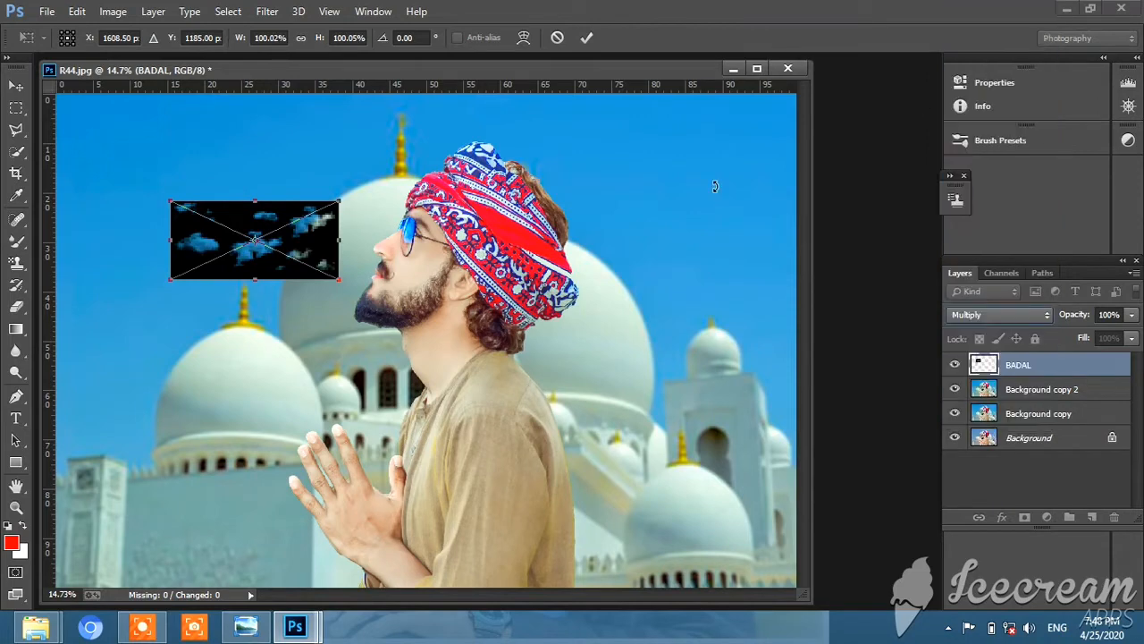
Blend the BADAL layer with Screen and fit it into the sky's upper-left corner at about 209% by 242%, rotated -27.14°
click(1045, 313)
click(974, 139)
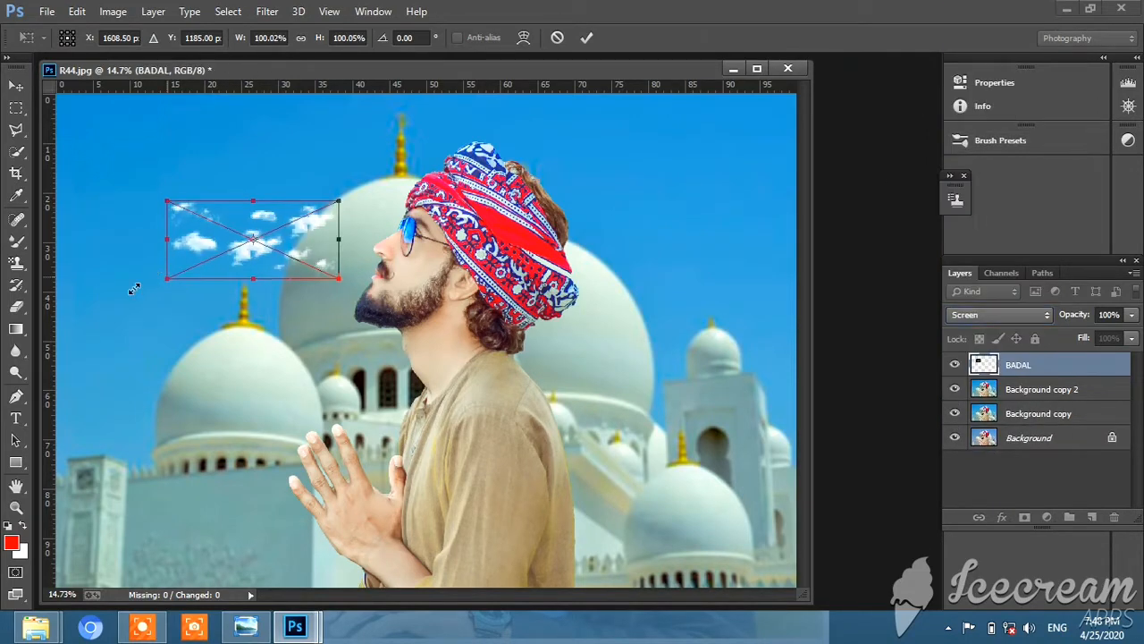
drag(133, 288, 53, 344)
drag(341, 200, 188, 104)
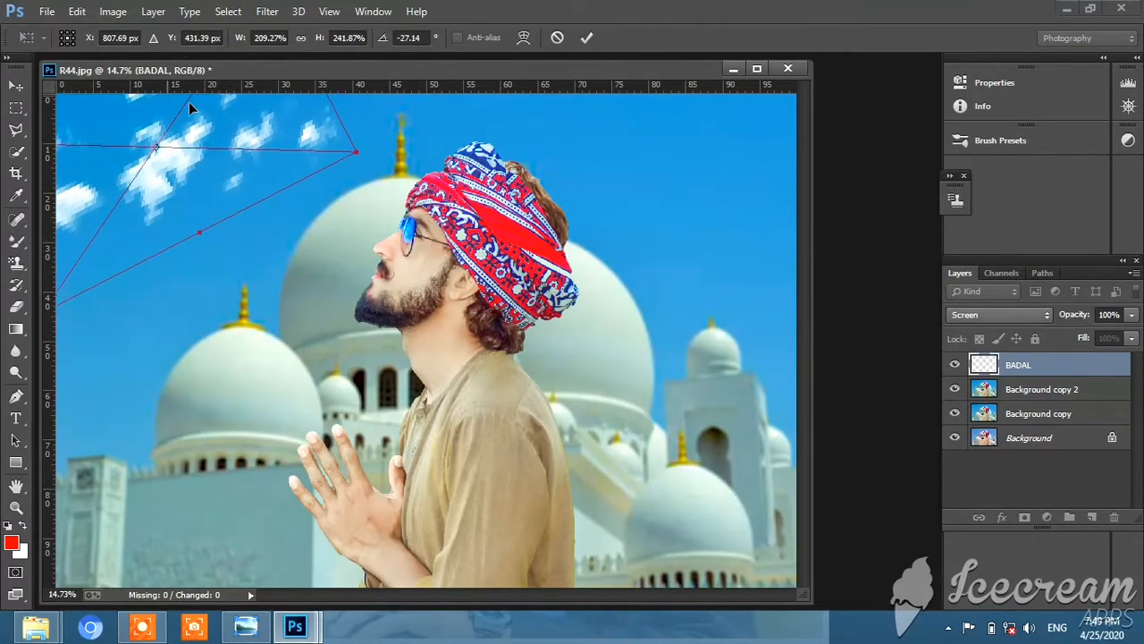
click(583, 43)
key(z)
Place a second embedded copy of the BADAL cloud image and set its blend mode to Screen
click(46, 11)
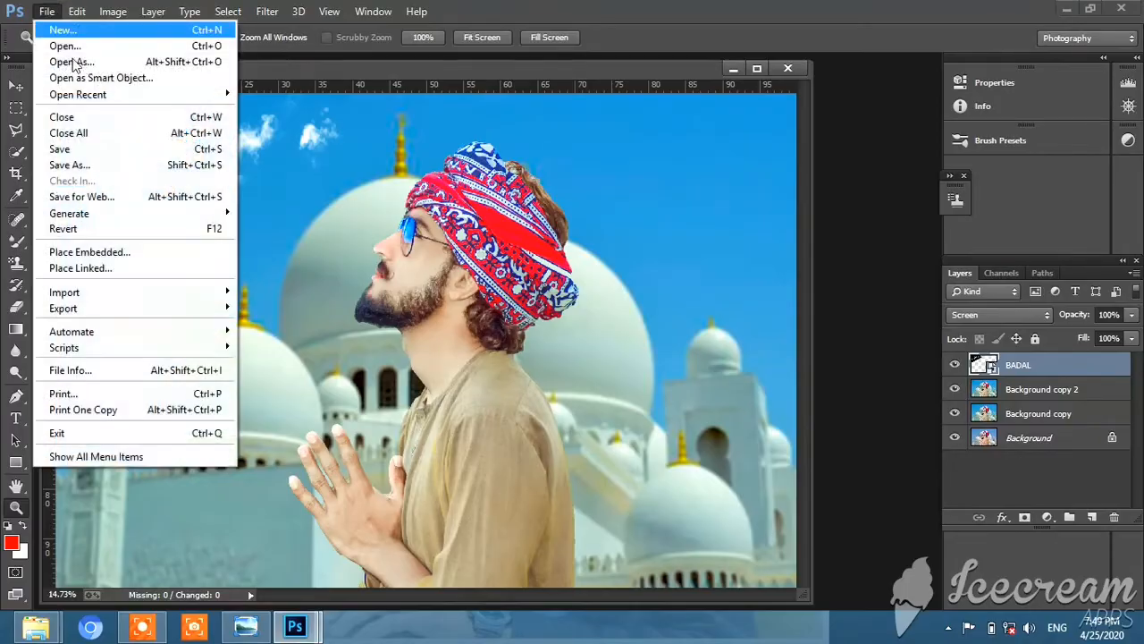
click(108, 247)
double_click(284, 147)
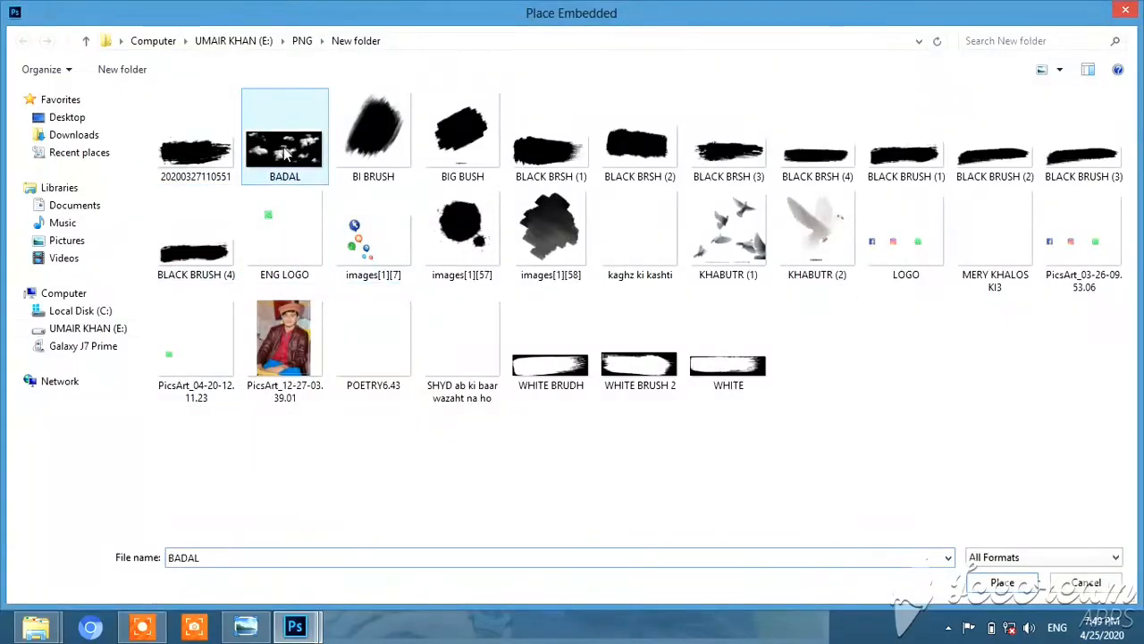
click(1051, 313)
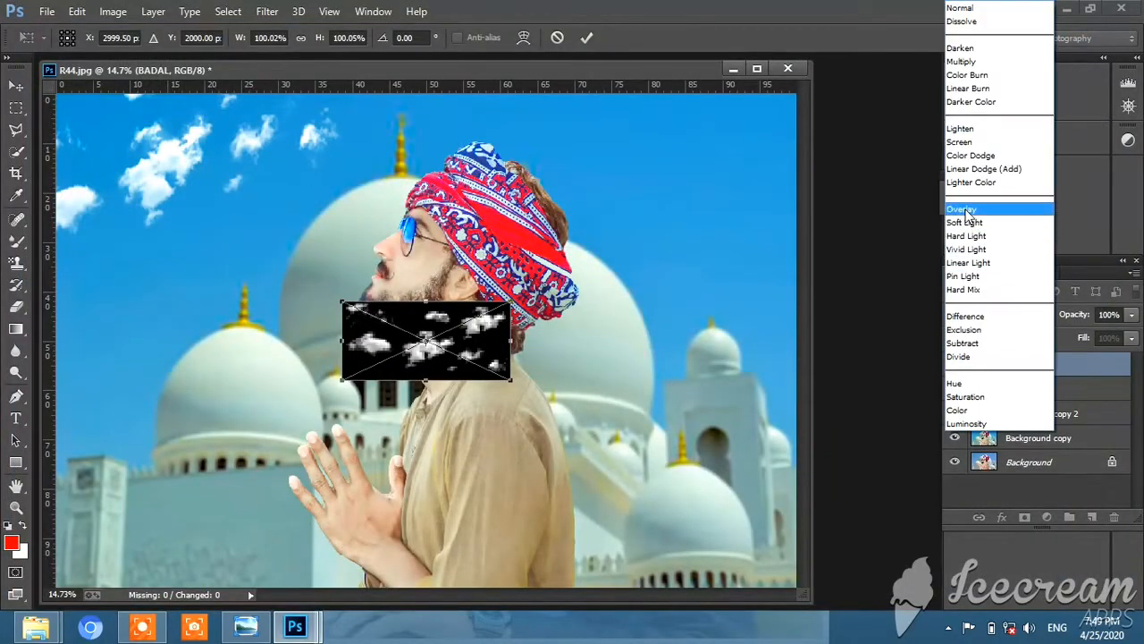
click(974, 145)
Scale the second cloud layer to about 167% by 226%, rotate it 59.70° and place it in the sky's upper-right corner
drag(532, 313, 551, 364)
drag(484, 420, 564, 498)
drag(495, 334, 620, 360)
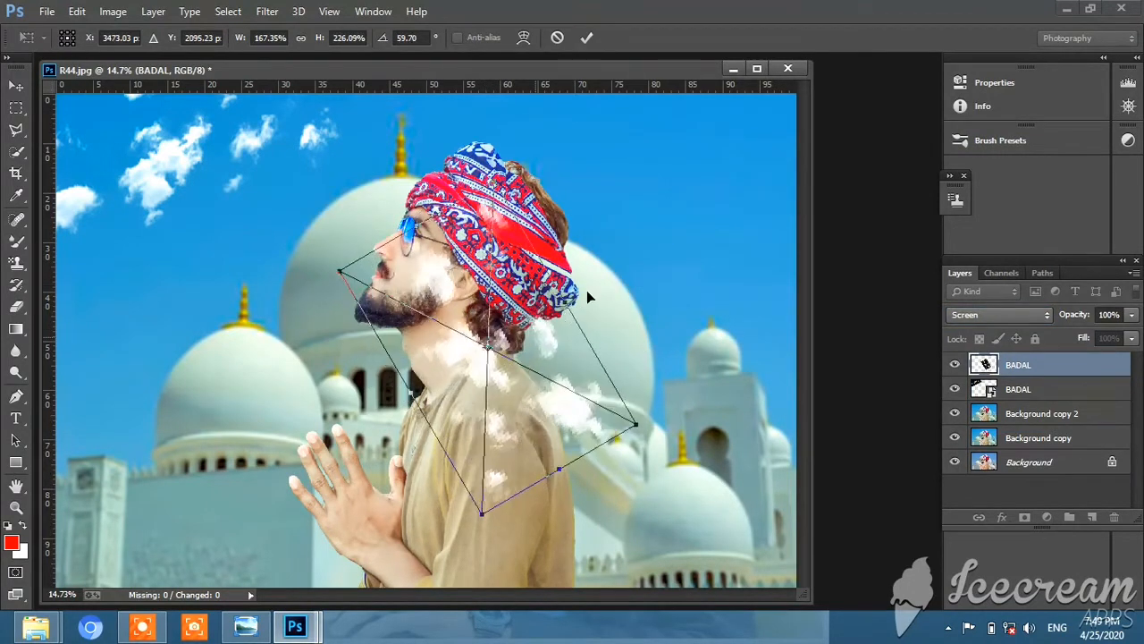
drag(543, 342, 811, 84)
key(z)
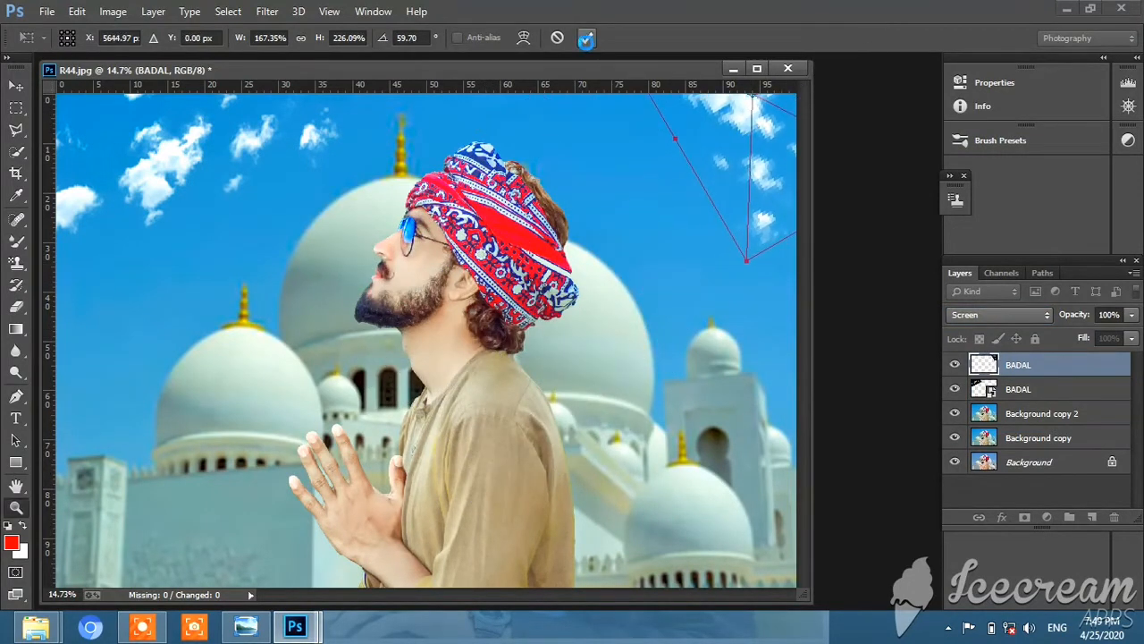
click(586, 37)
Place the "images (5)" Ramadan Mubarak calligraphy from the RAMZAN PNG folder as an embedded image
click(46, 11)
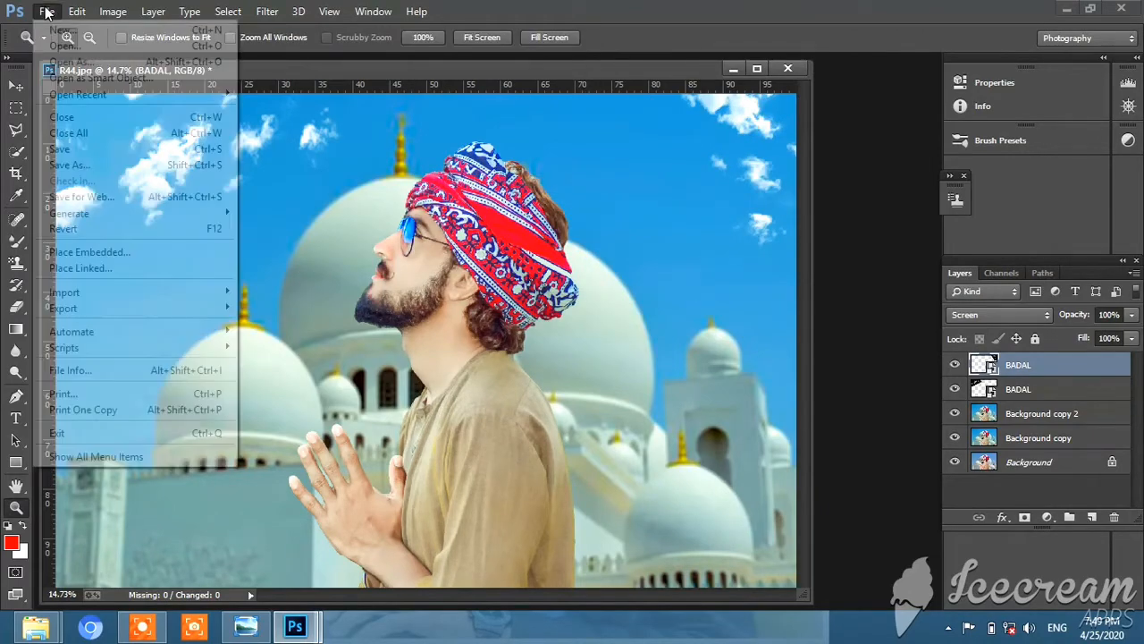
click(134, 261)
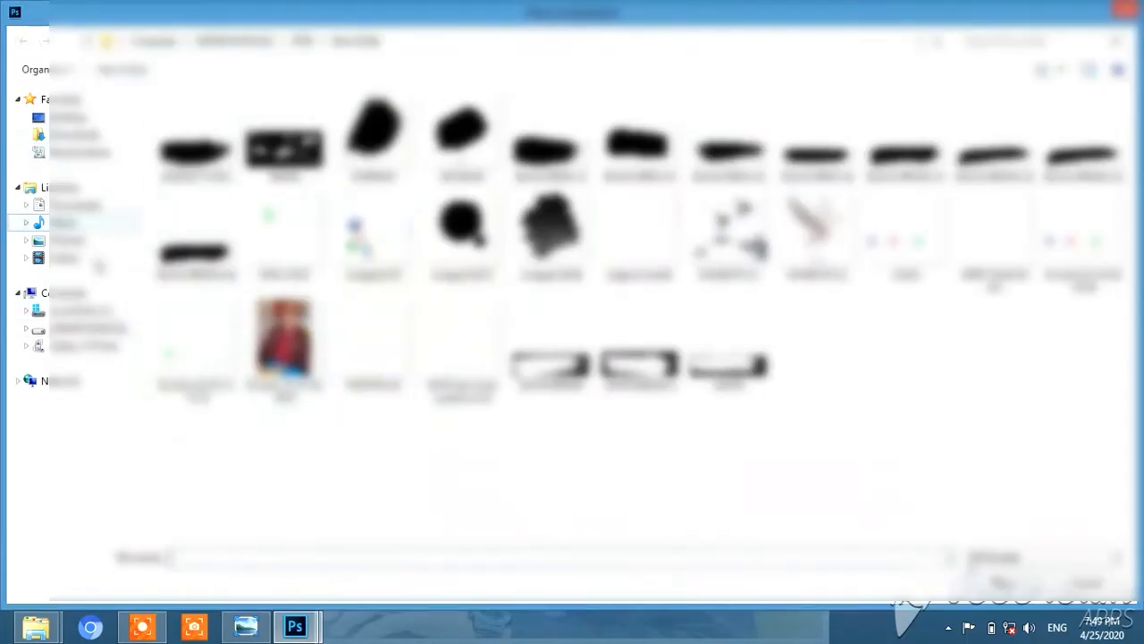
click(109, 329)
double_click(286, 148)
double_click(286, 143)
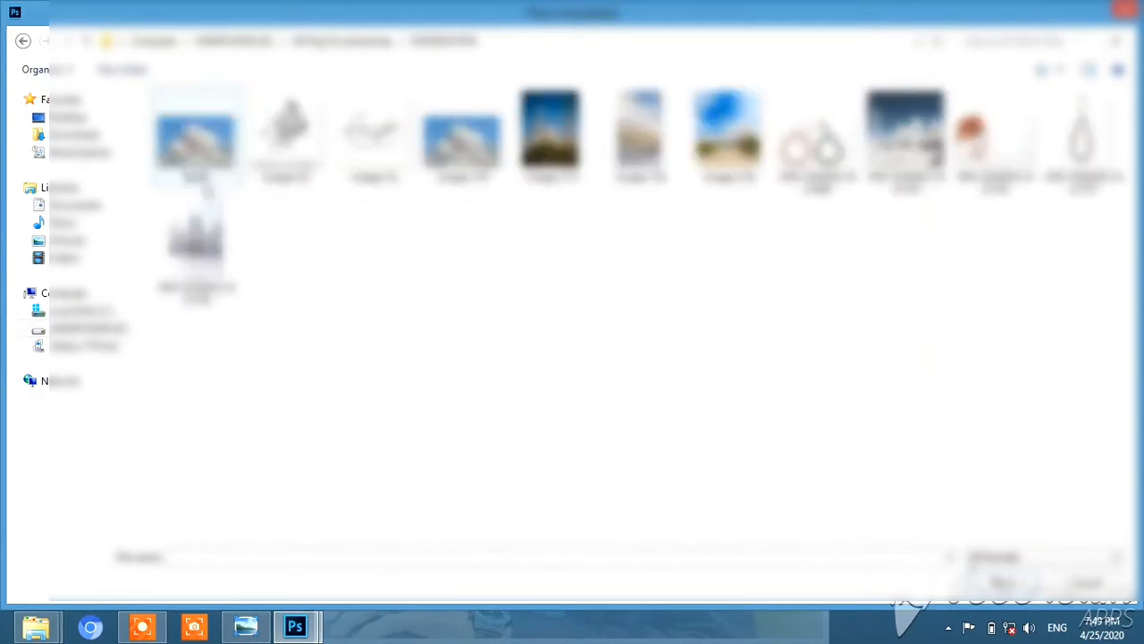
click(373, 134)
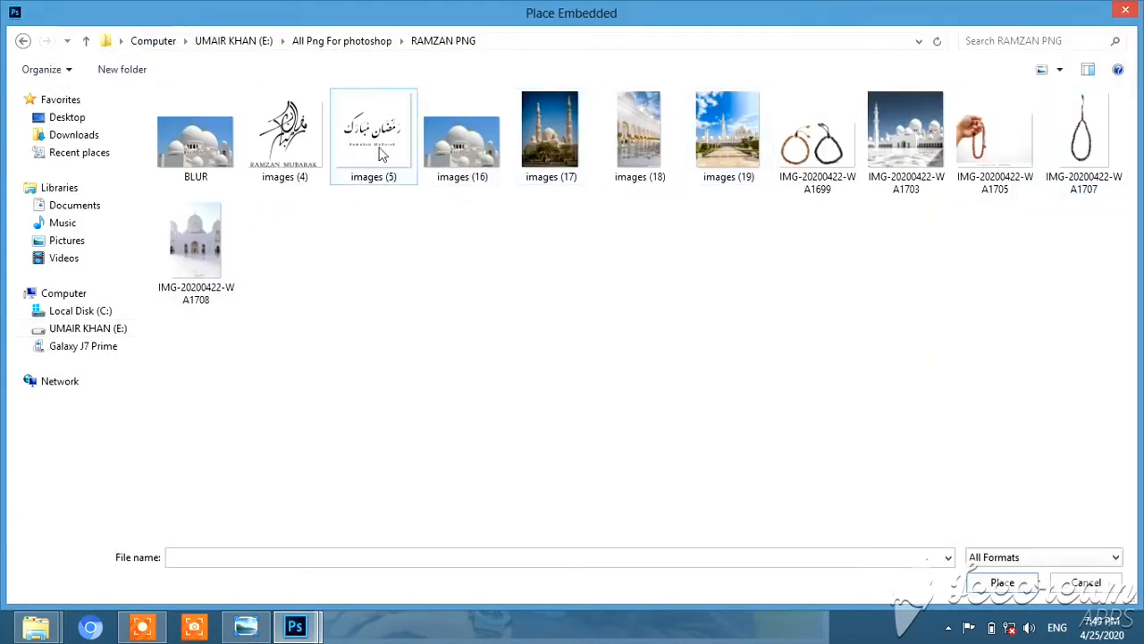
double_click(366, 138)
Move the calligraphy into the sky beside the mosque's main dome and set its blend mode to Multiply
drag(415, 304, 229, 215)
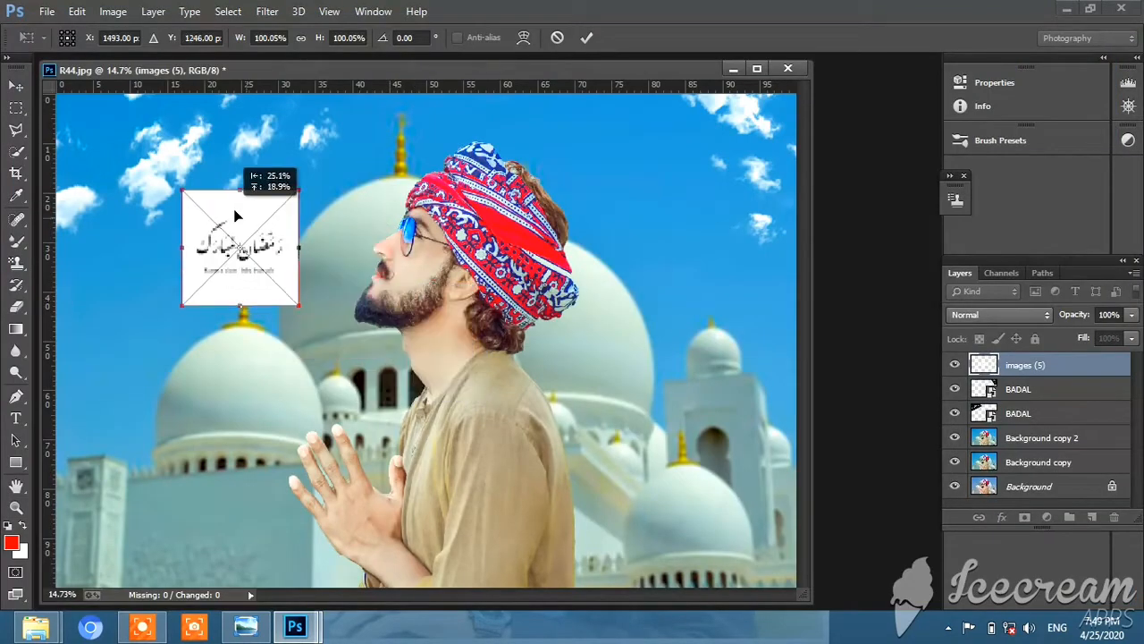
click(1013, 316)
click(961, 71)
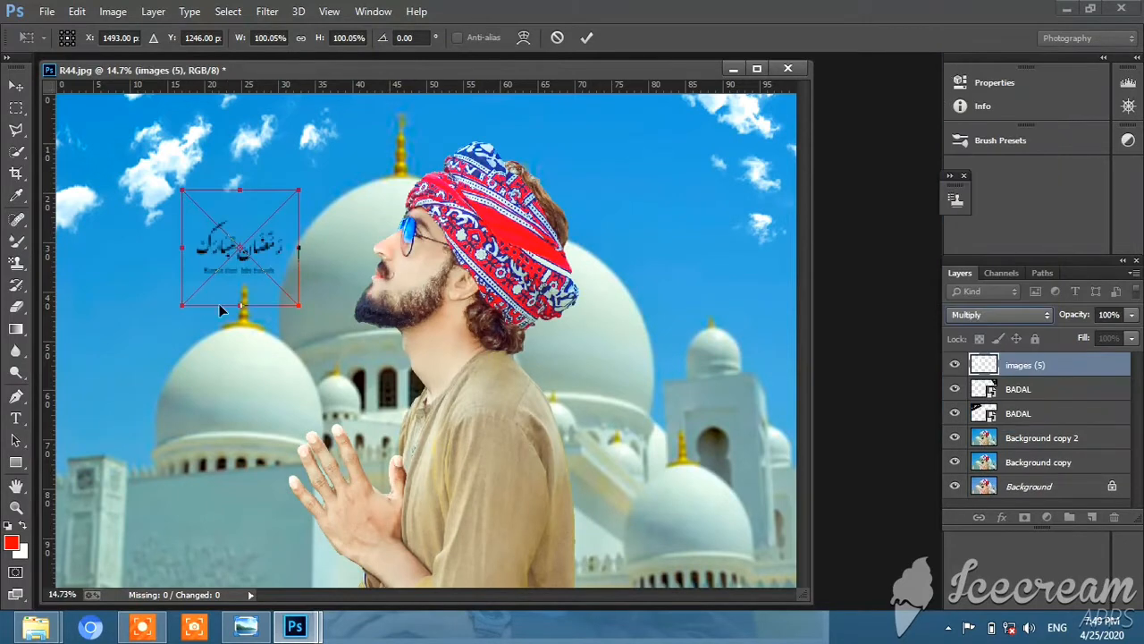
Enlarge the calligraphy, position it over the small dome in front of the man's face, and commit the transform
drag(181, 305, 85, 396)
drag(306, 201, 349, 107)
drag(211, 226, 198, 293)
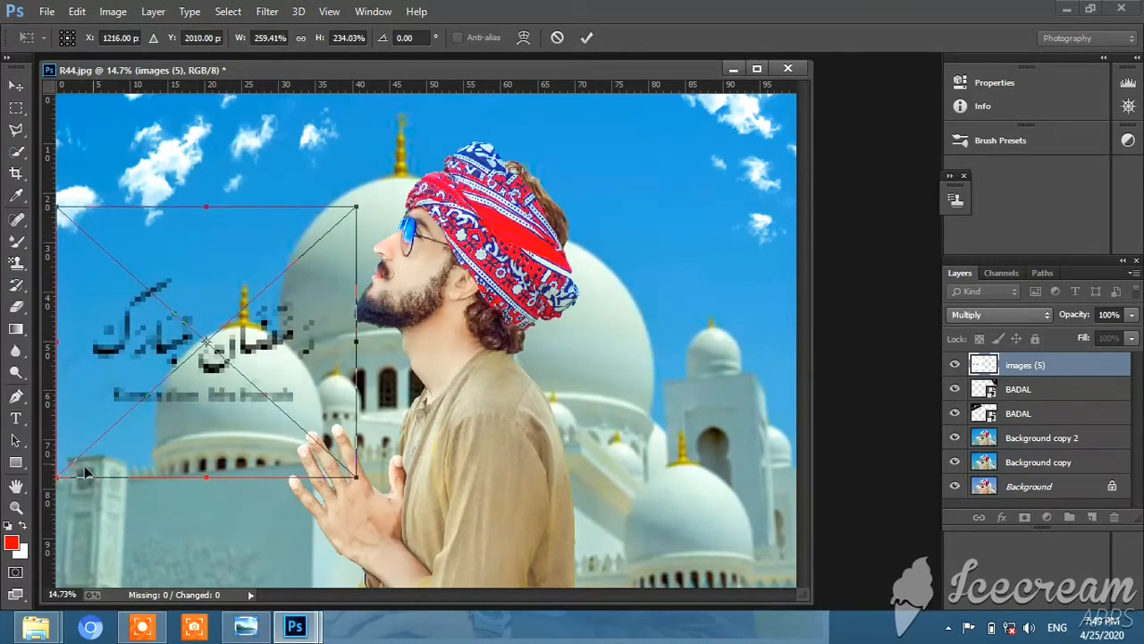
drag(356, 479, 405, 501)
drag(306, 368, 283, 313)
drag(383, 160, 362, 190)
drag(199, 267, 210, 316)
key(shift+alt+s)
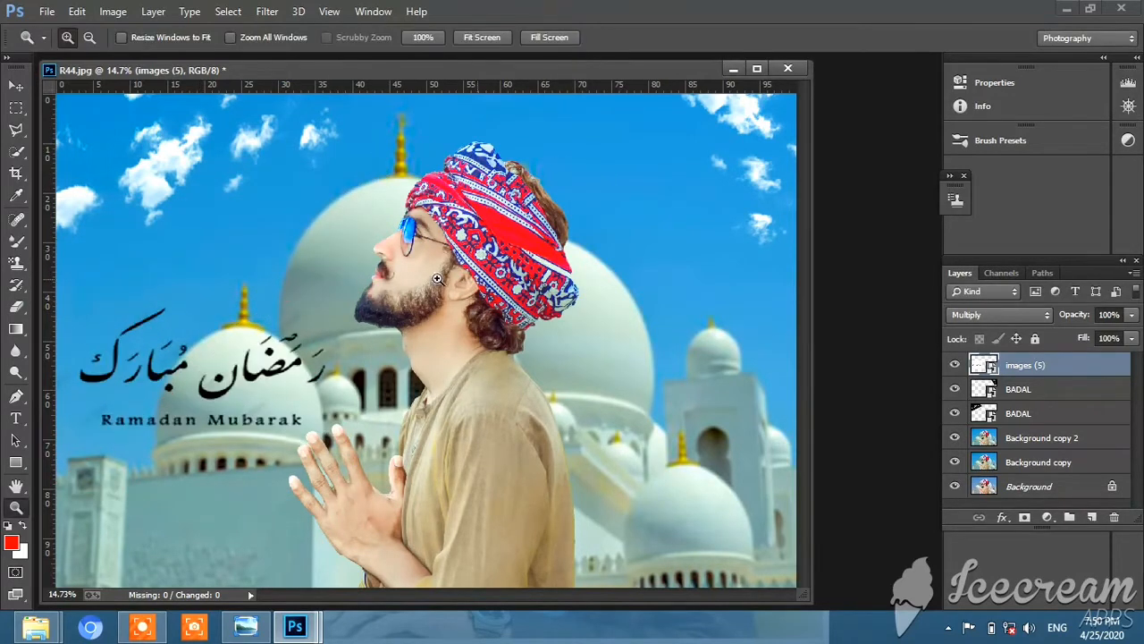
right_click(328, 150)
key(Escape)
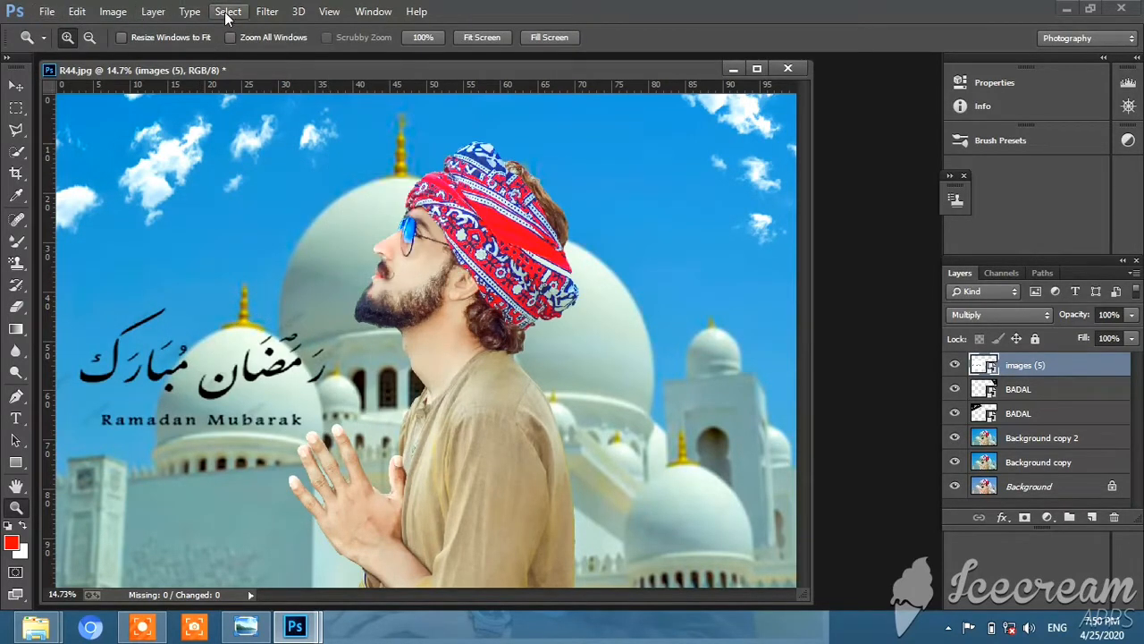
Merge all visible layers and duplicate the merged background as "Background copy"
right_click(1080, 380)
click(768, 476)
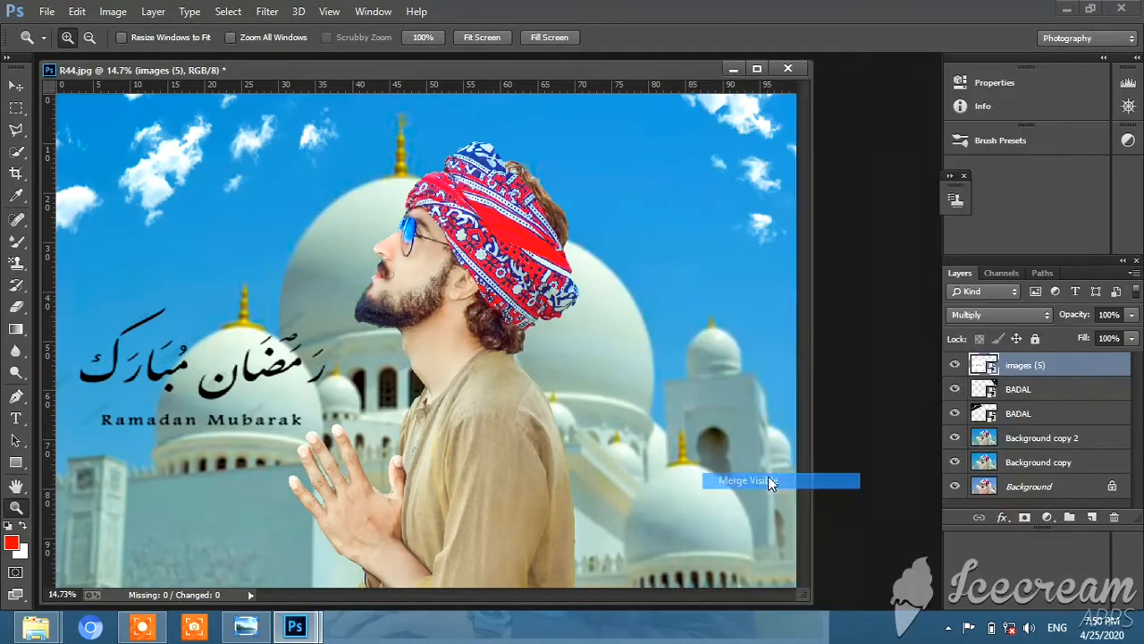
right_click(1042, 367)
click(1011, 396)
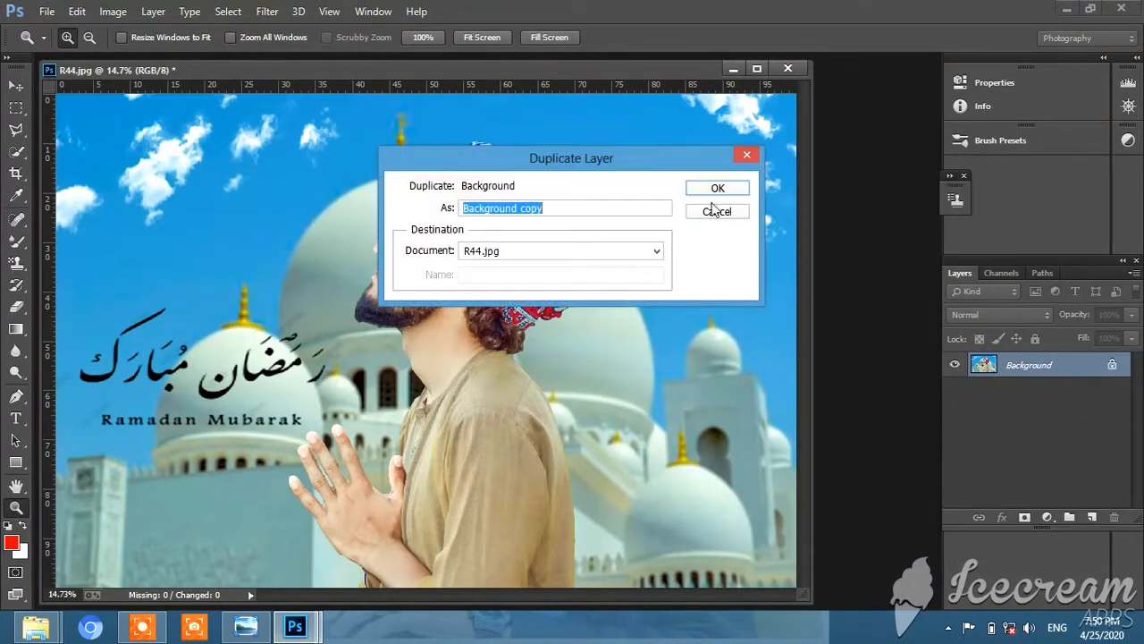
key(Return)
right_click(466, 240)
click(498, 252)
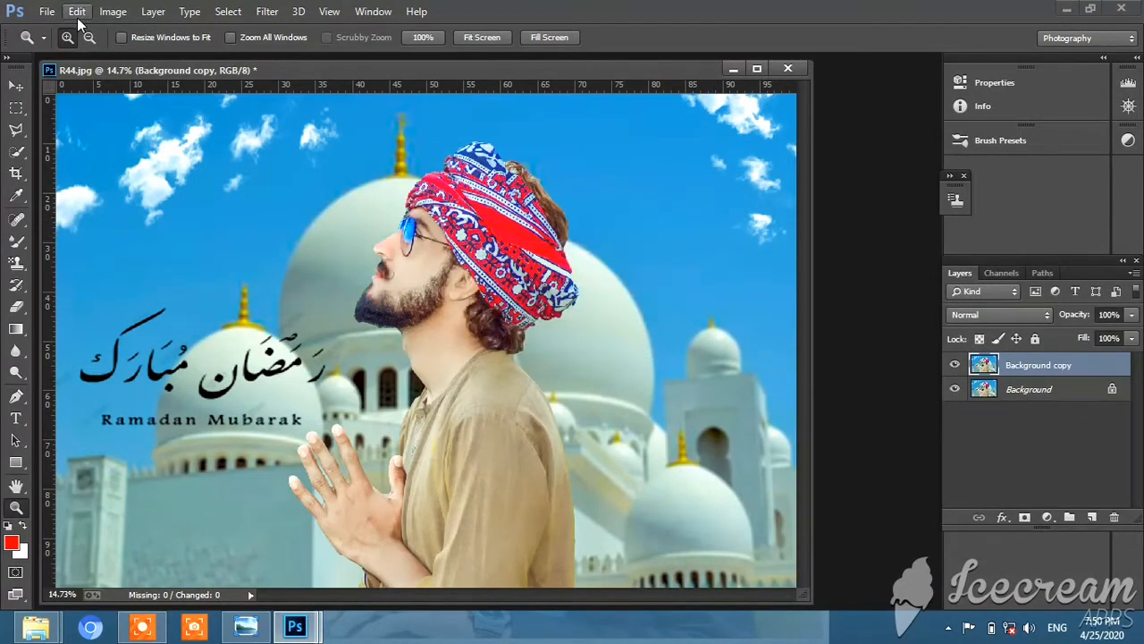
Place the ENG LOGO image from New folder inside the PNG folder onto the picture
click(45, 13)
click(91, 262)
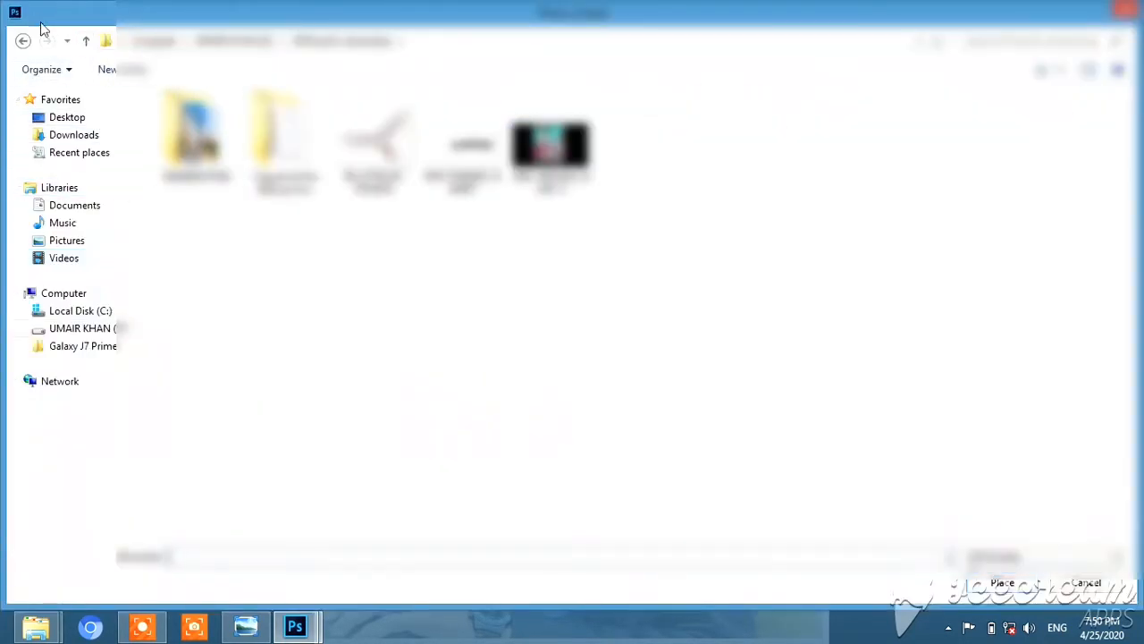
click(86, 40)
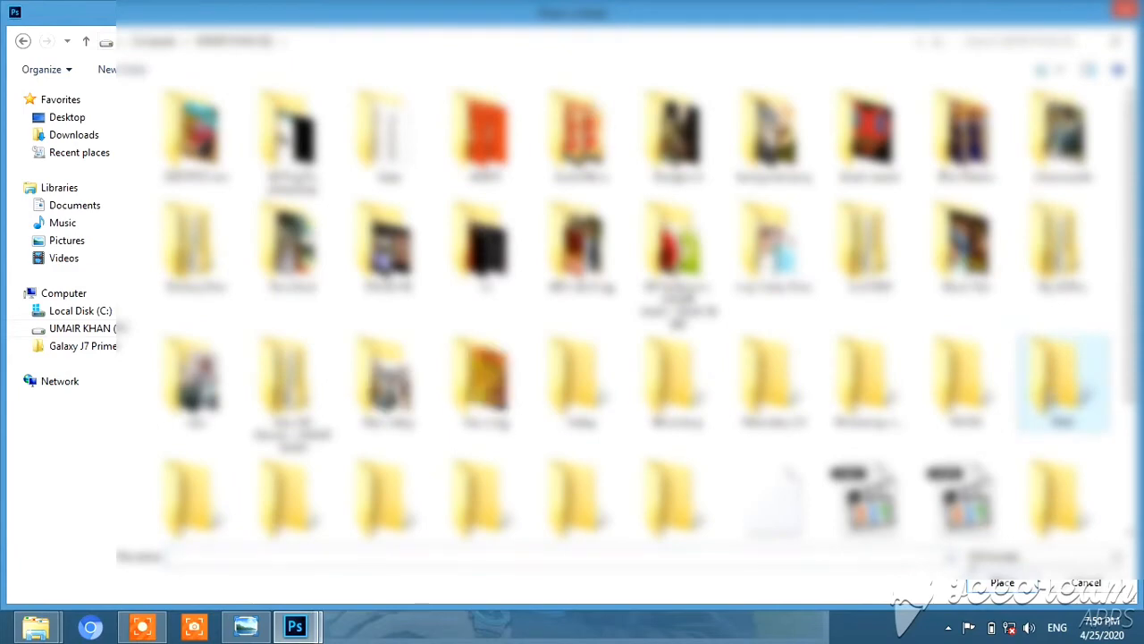
double_click(1066, 420)
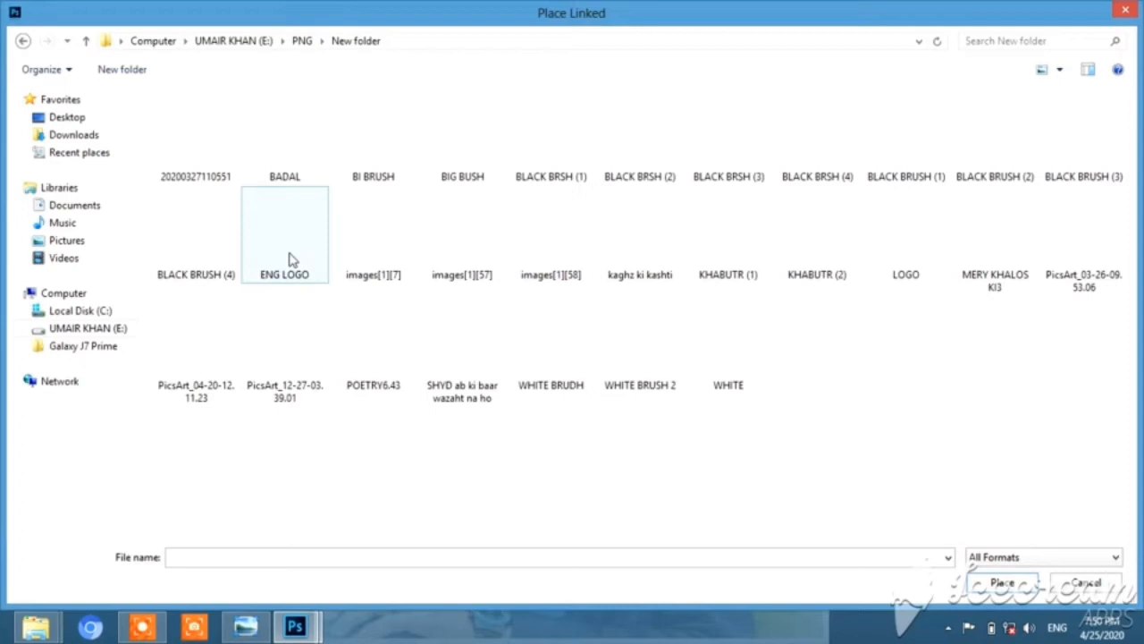
click(53, 327)
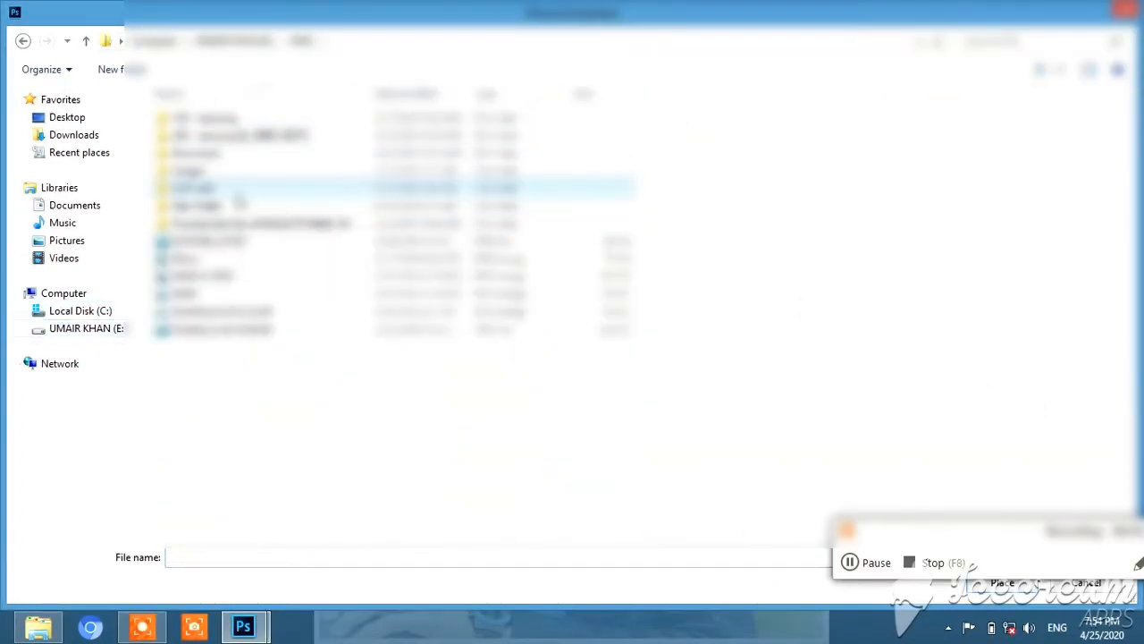
double_click(236, 206)
double_click(311, 247)
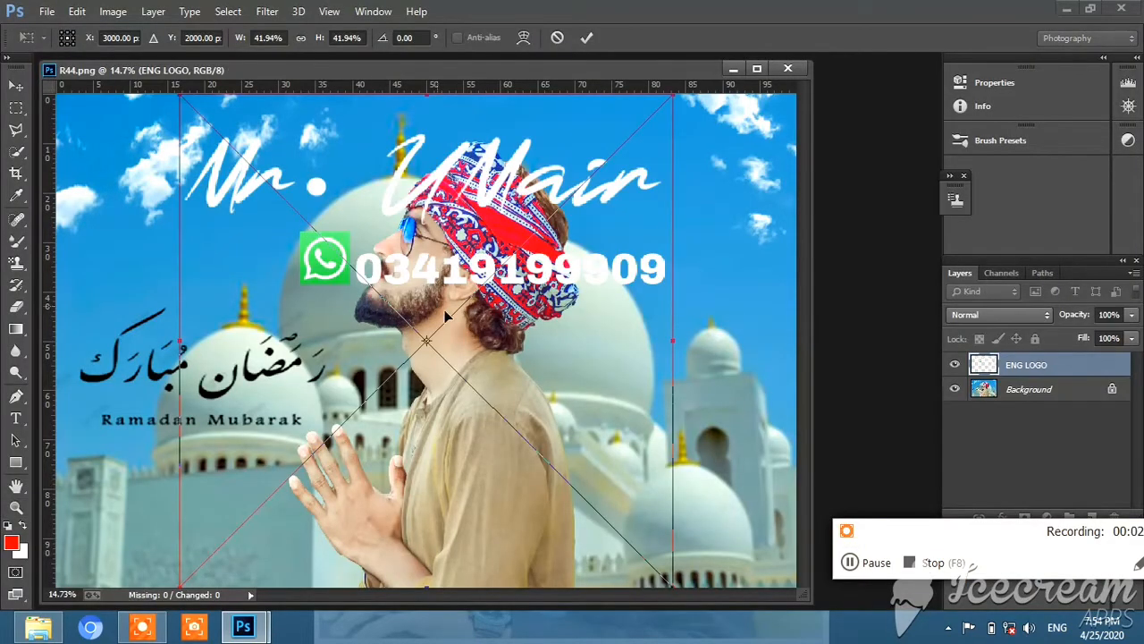
Shrink the ENG LOGO layer to about 8.56% by 8.34% and try it in the sky behind the man's head
drag(672, 583, 384, 201)
drag(337, 145, 264, 256)
drag(291, 318, 292, 347)
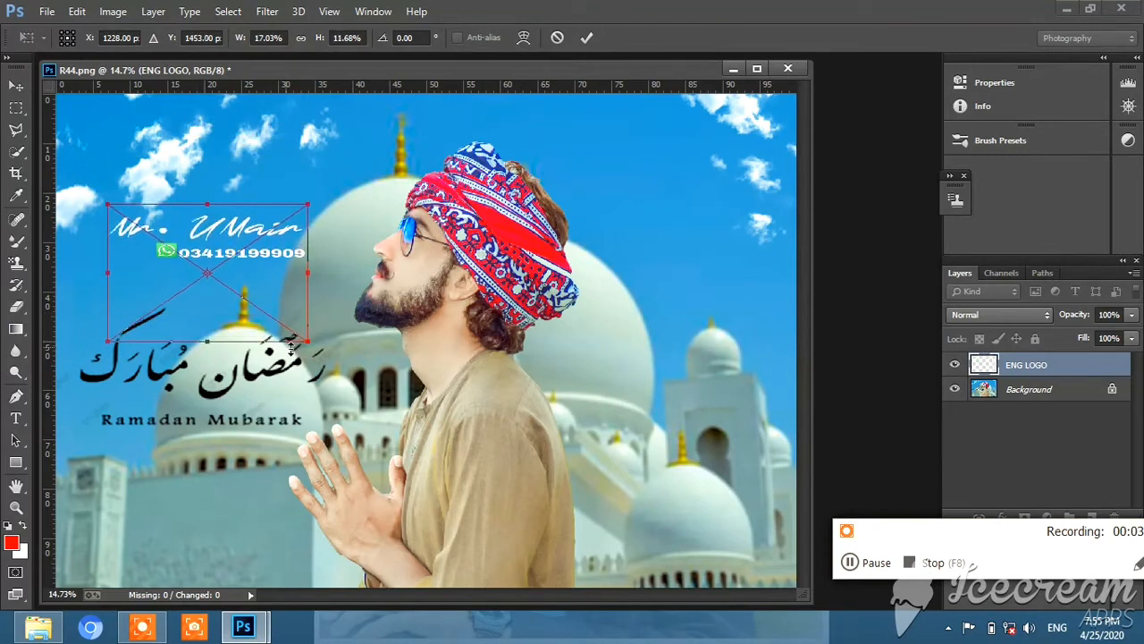
drag(213, 347, 208, 398)
drag(306, 392, 205, 295)
drag(161, 234, 687, 282)
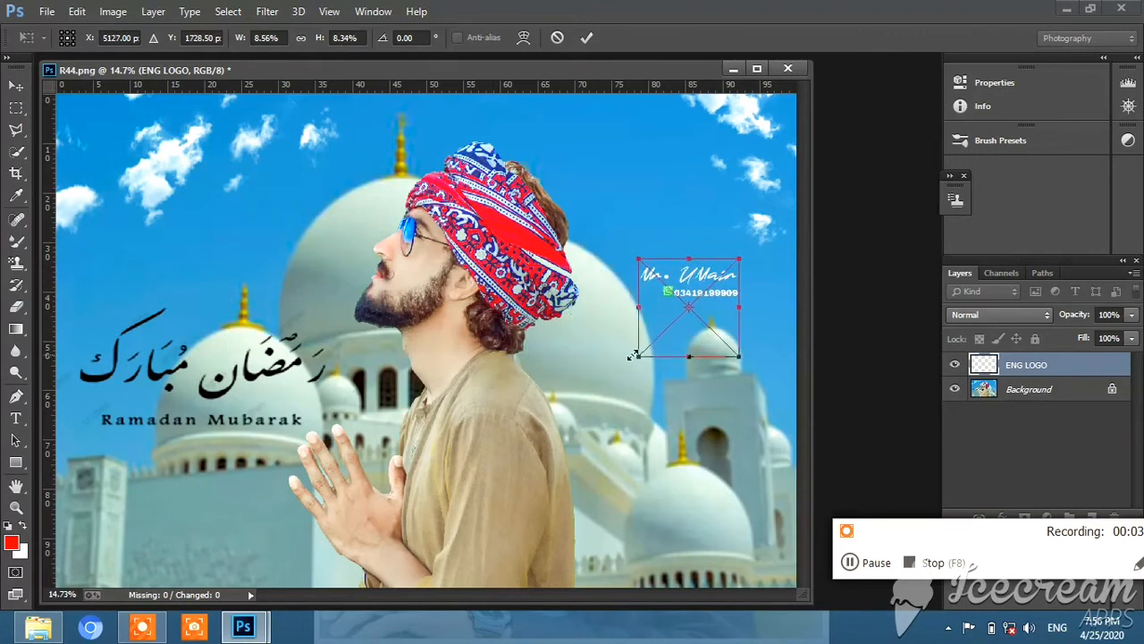
Resize the logo to about 6.99% by 7.62%, place it just above the calligraphy and merge it down into the background
drag(637, 356, 617, 380)
drag(684, 284, 231, 258)
drag(229, 335, 216, 316)
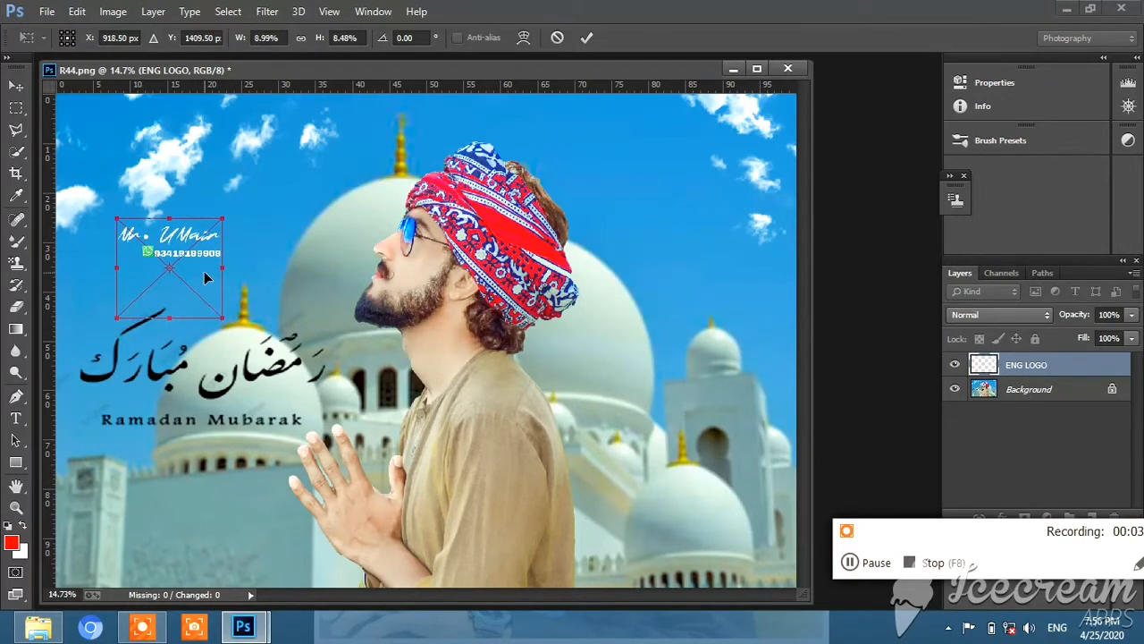
drag(204, 272, 215, 330)
click(587, 37)
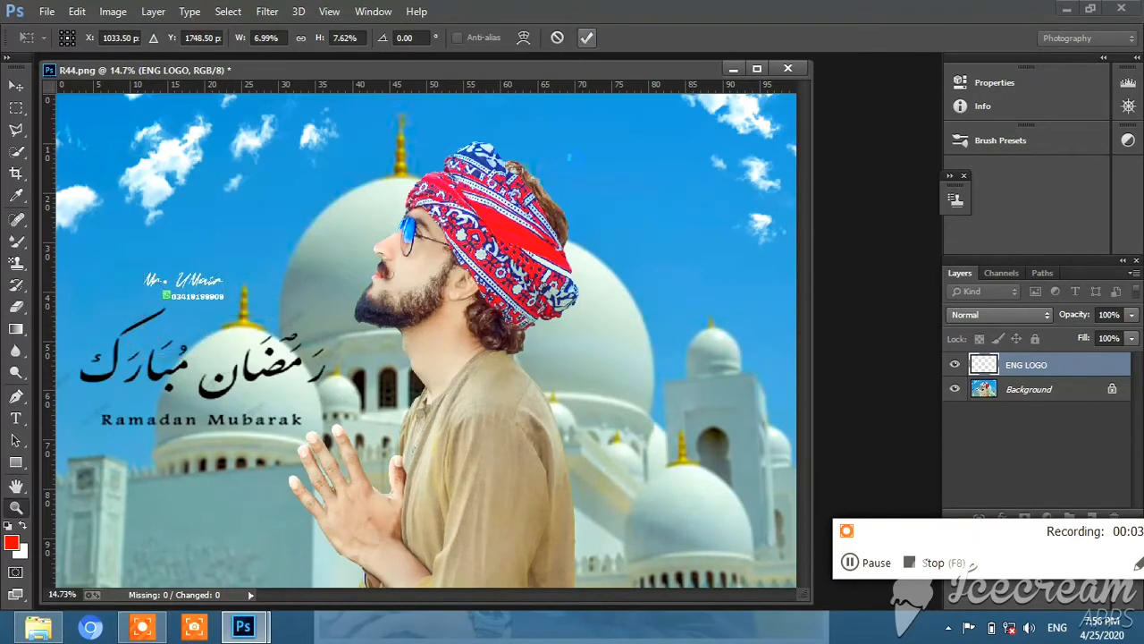
key(z)
right_click(1046, 365)
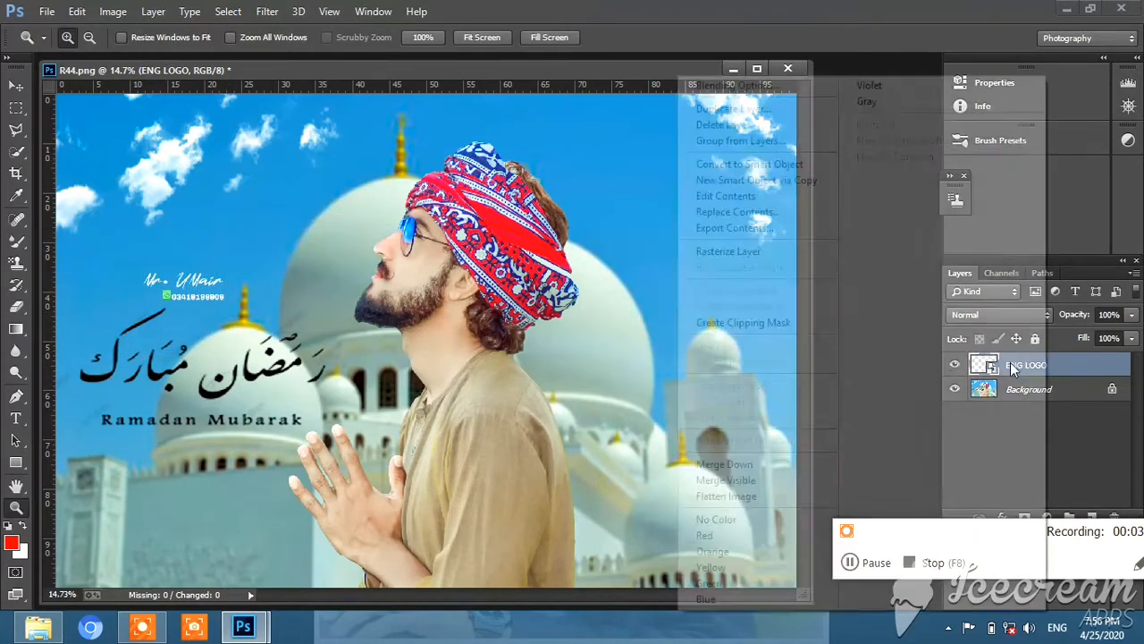
click(711, 462)
Reduce the Scale in Camera Raw's manual lens corrections to leave a thin white border around the picture
click(266, 10)
click(235, 100)
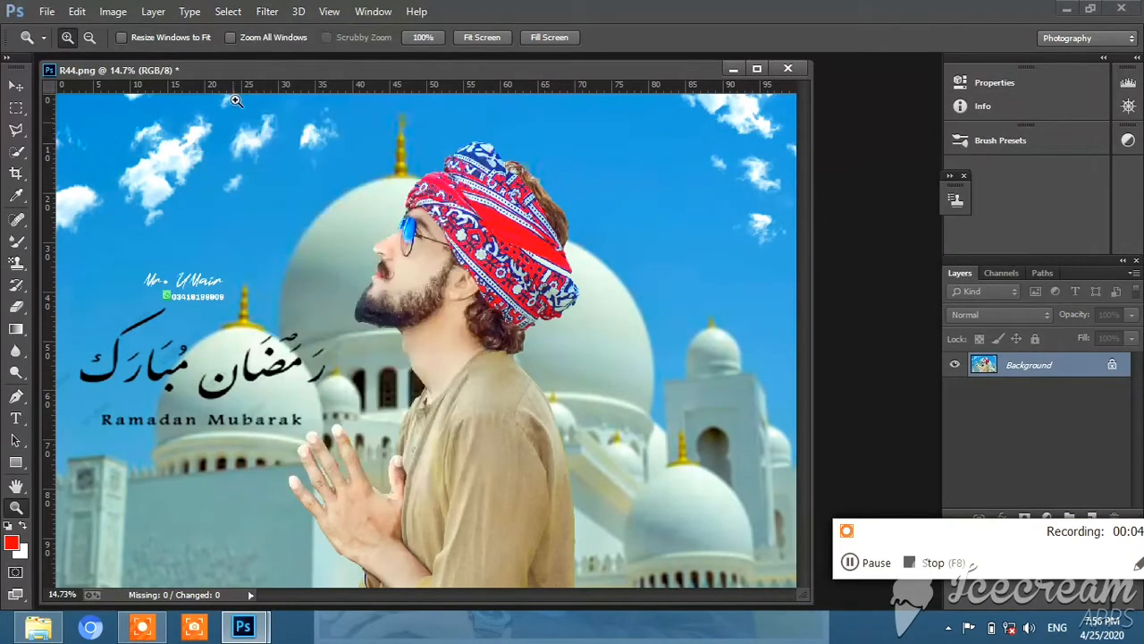
click(266, 11)
click(352, 113)
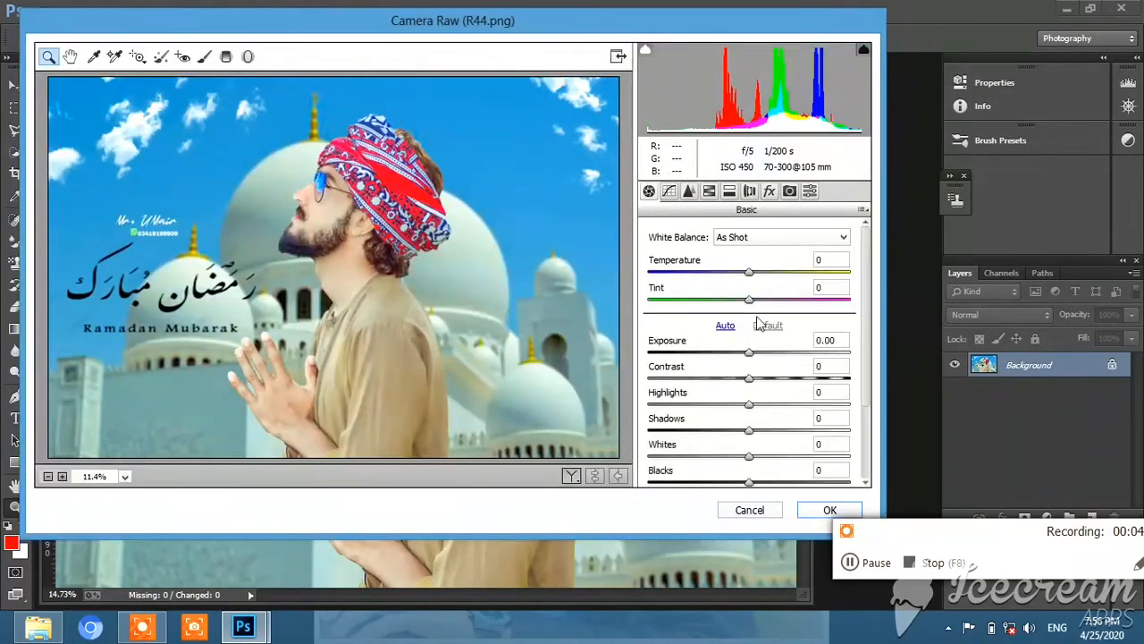
click(768, 190)
click(749, 190)
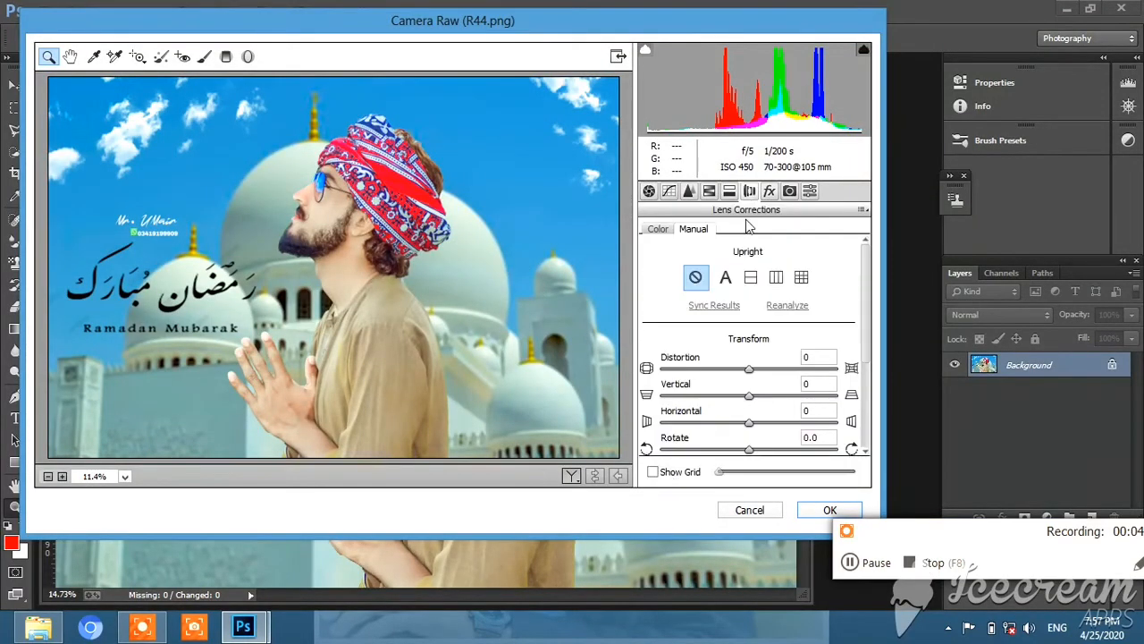
scroll(811, 429, down, 3)
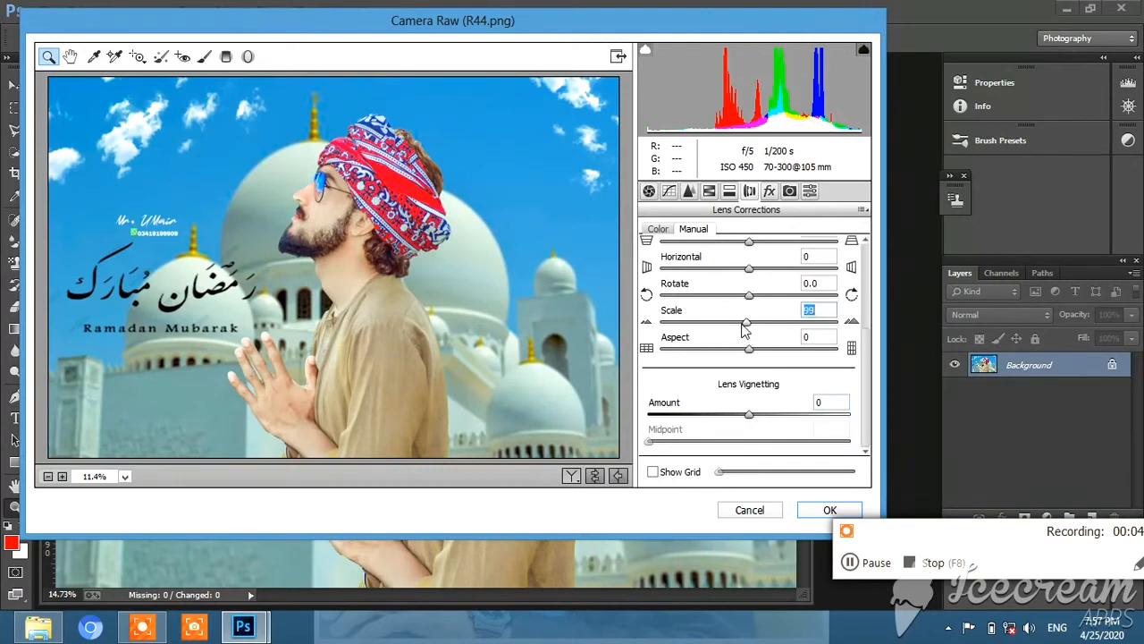
key(Down)
key(Down)
scroll(742, 330, up, 1)
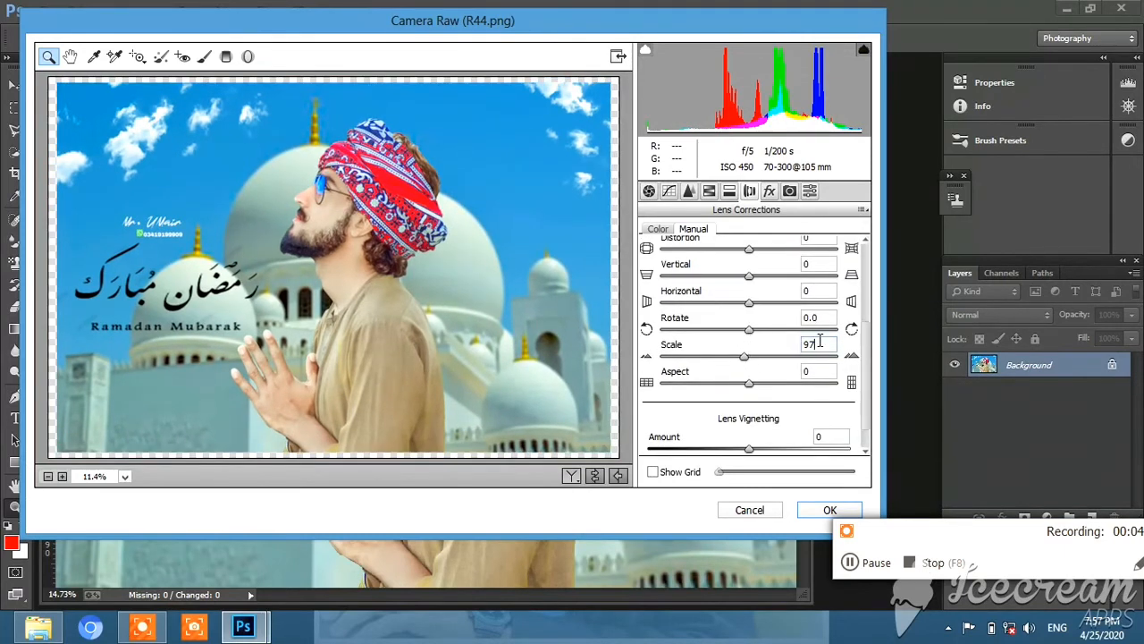
click(830, 510)
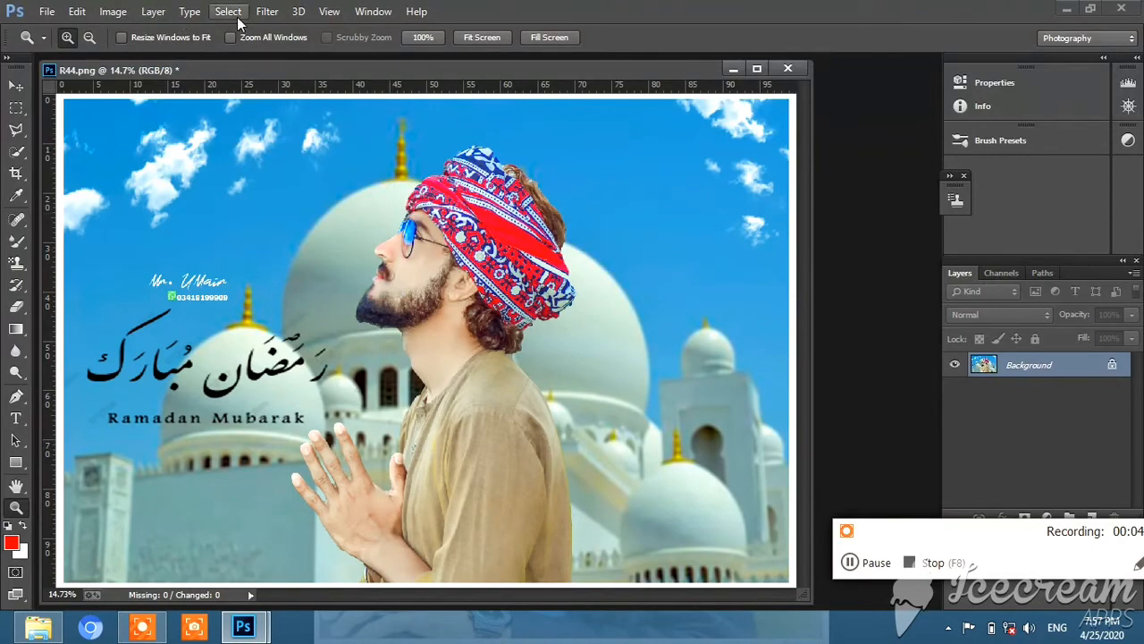
Apply Camera Raw with Exposure +0.10, Shadows +23, Blacks +22 and Clarity +22, and raise the Reds saturation to about +49
click(267, 11)
click(290, 111)
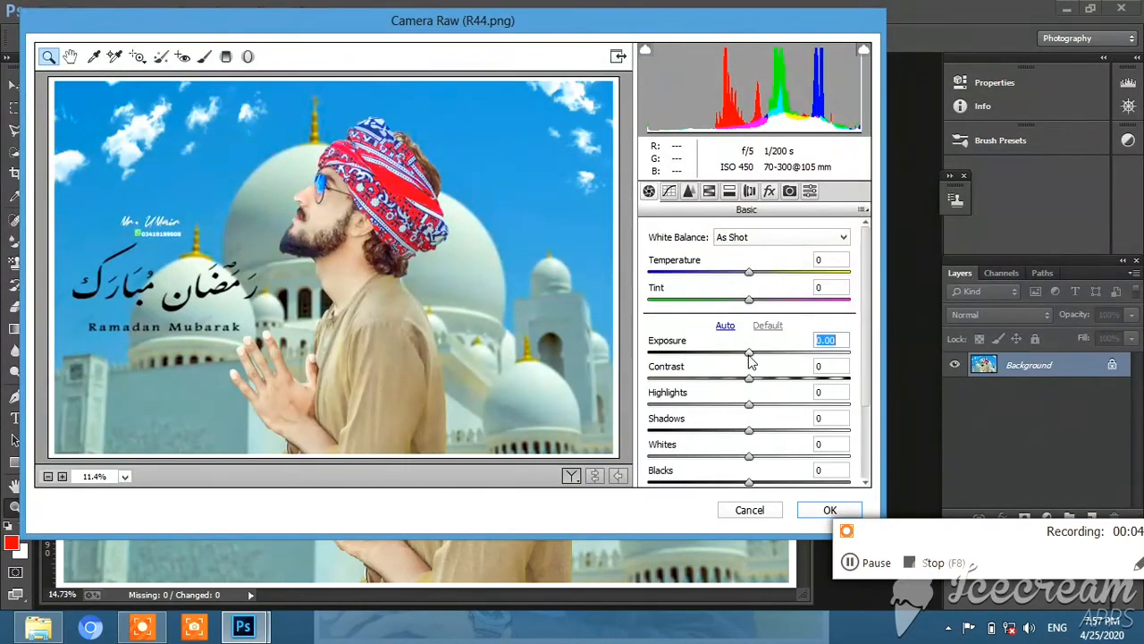
click(750, 359)
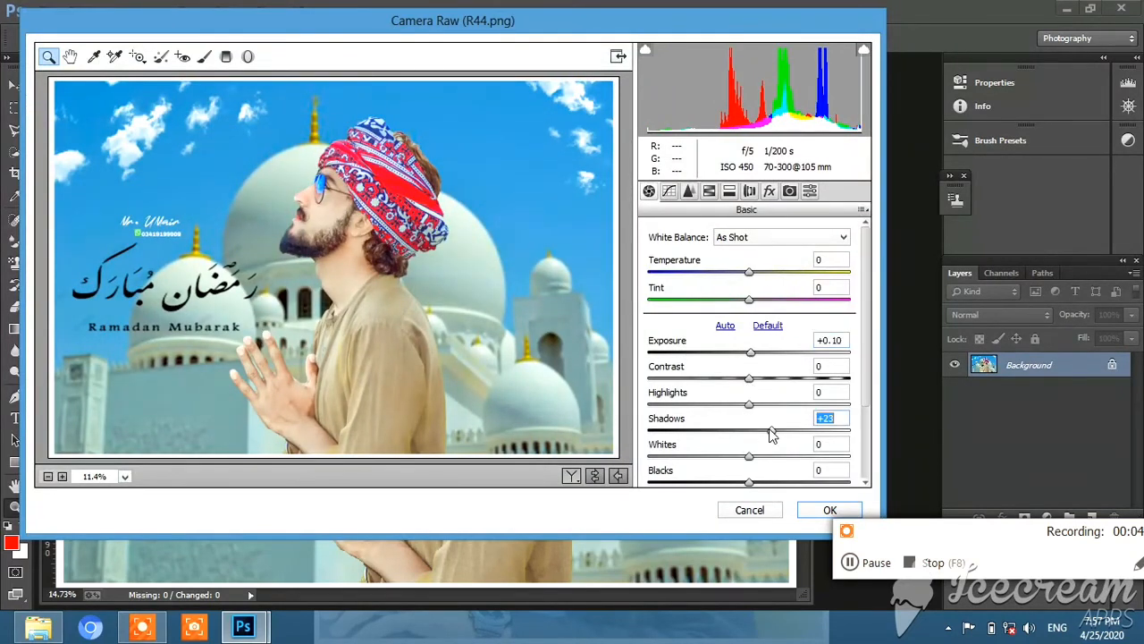
scroll(773, 435, down, 3)
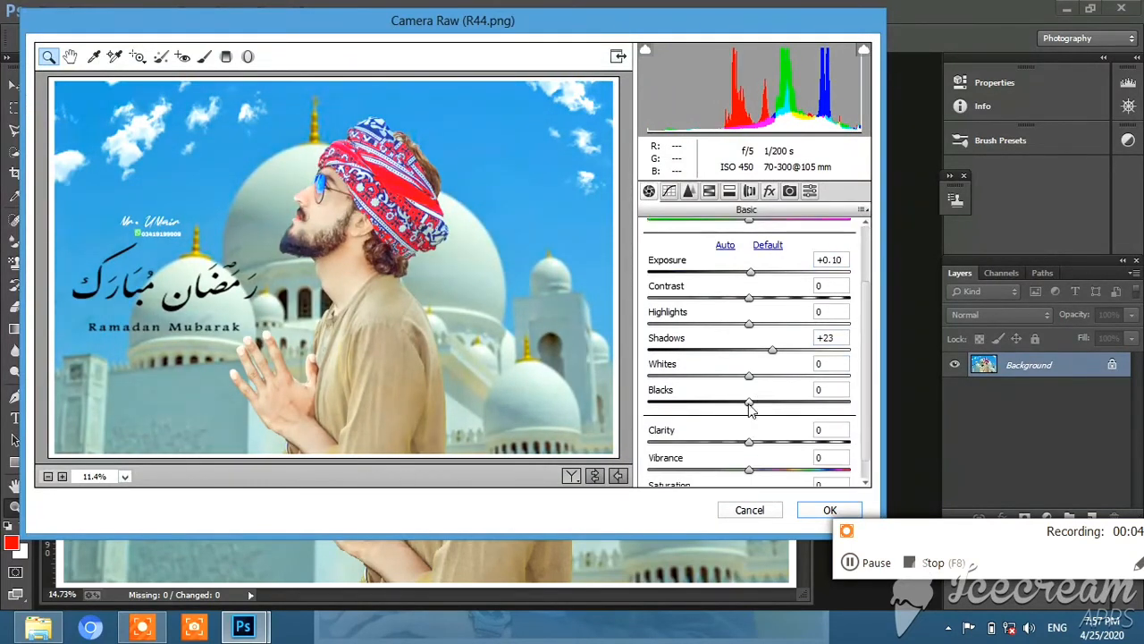
drag(749, 403, 777, 404)
drag(776, 450, 776, 451)
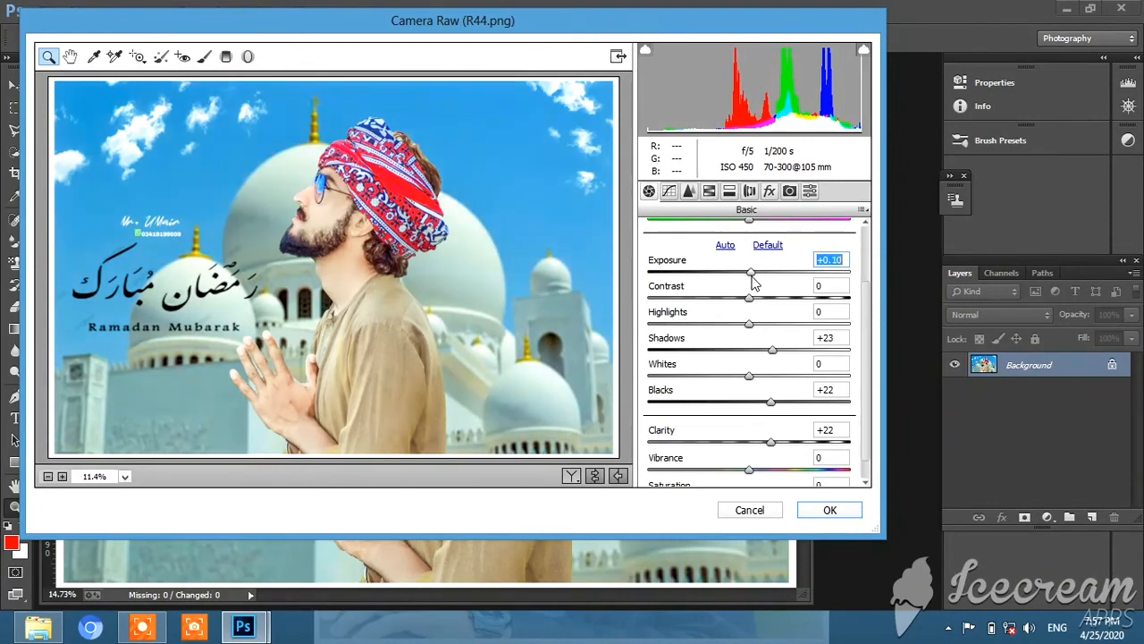
click(709, 190)
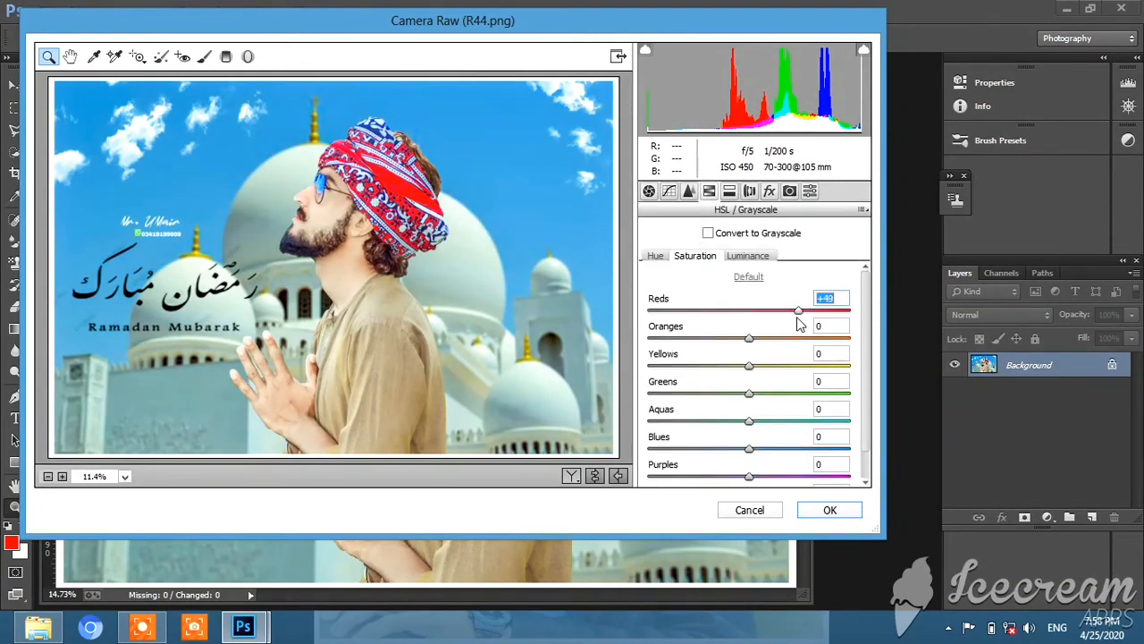
click(820, 516)
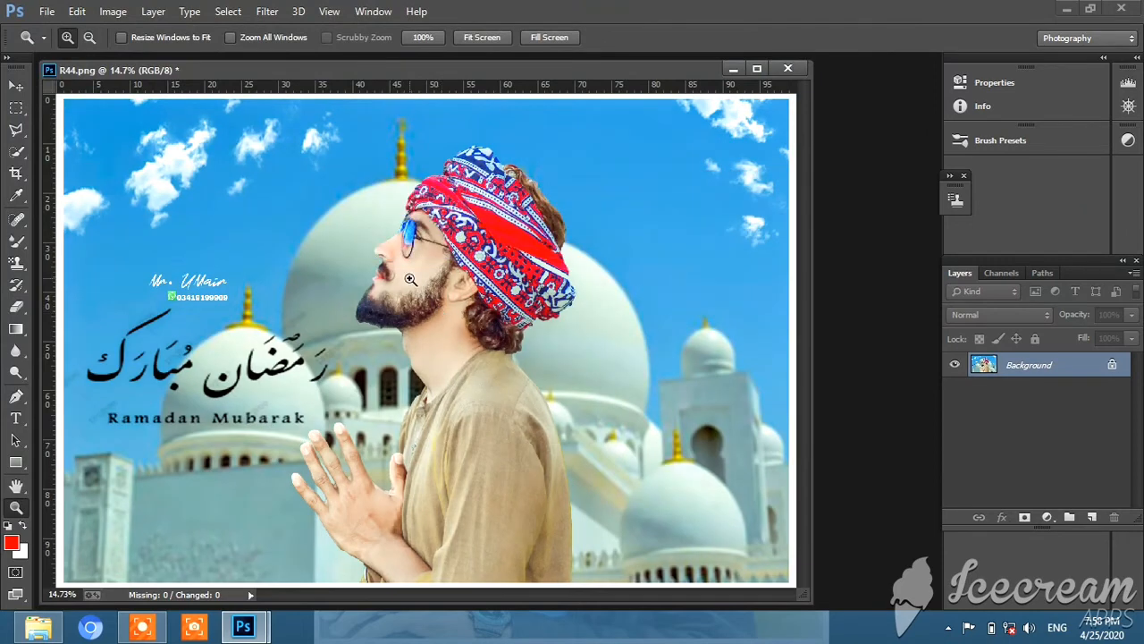
Save the finished picture with Save As
click(66, 13)
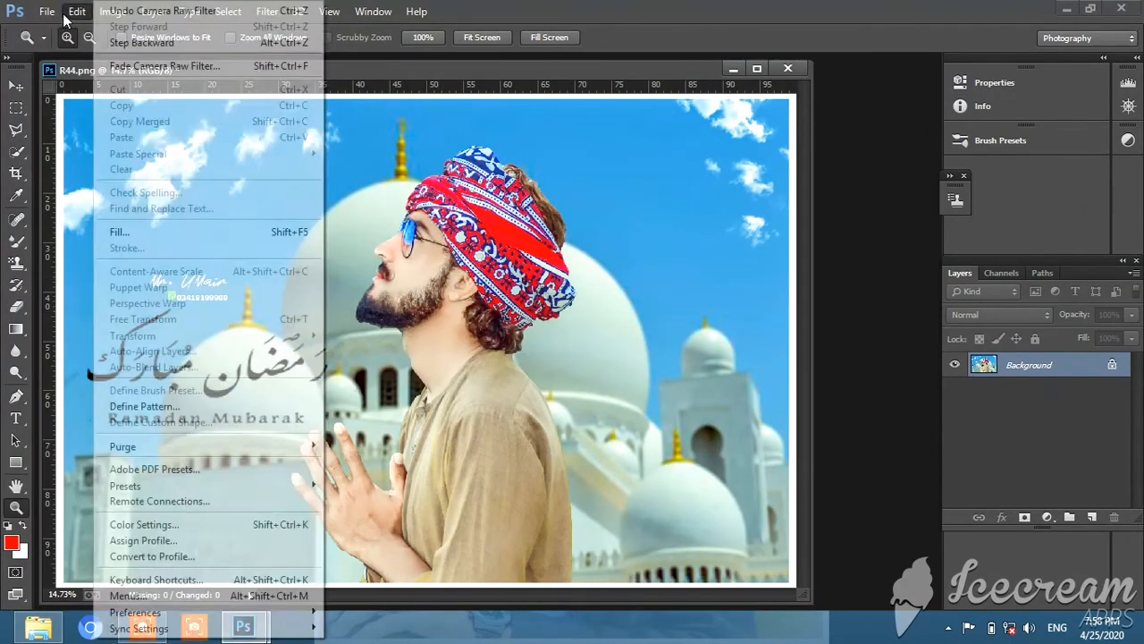
click(50, 38)
click(46, 11)
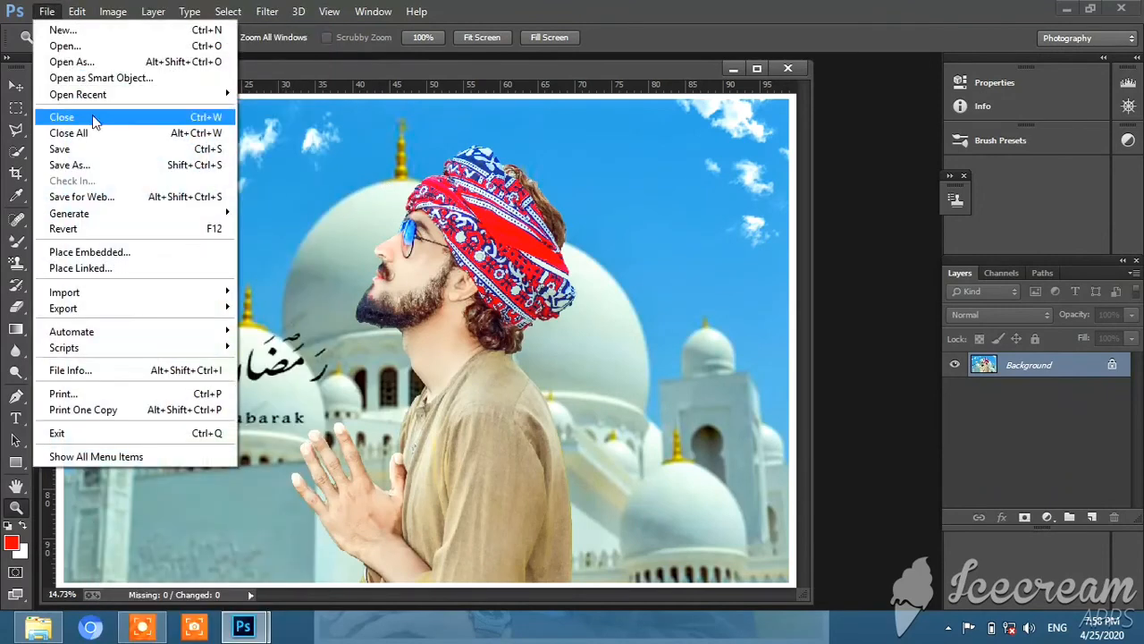
click(94, 166)
click(205, 450)
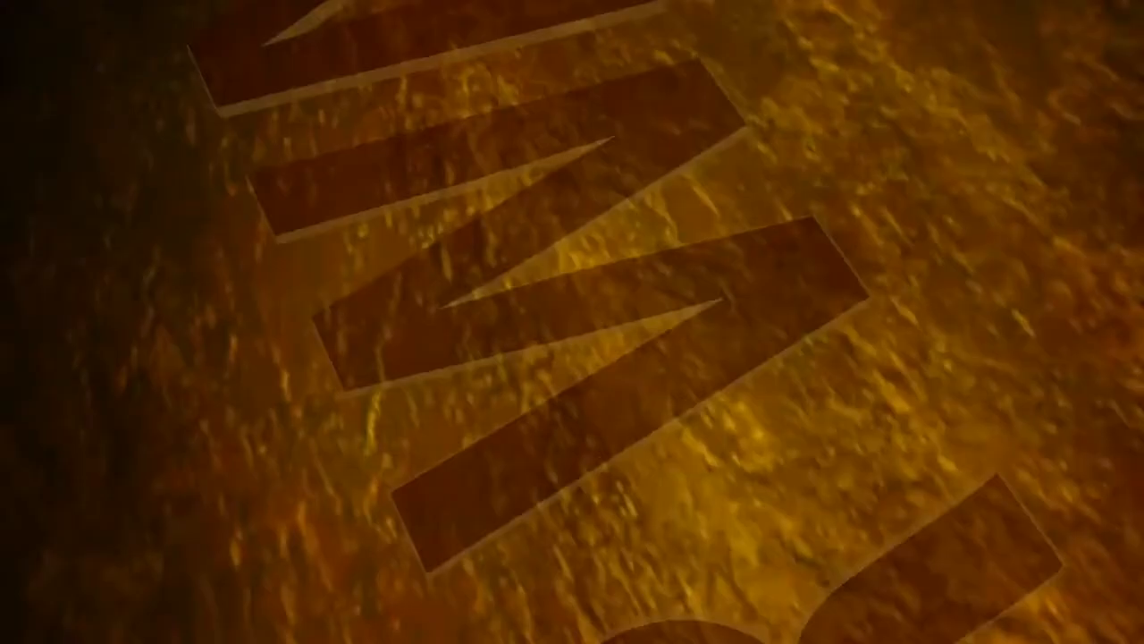